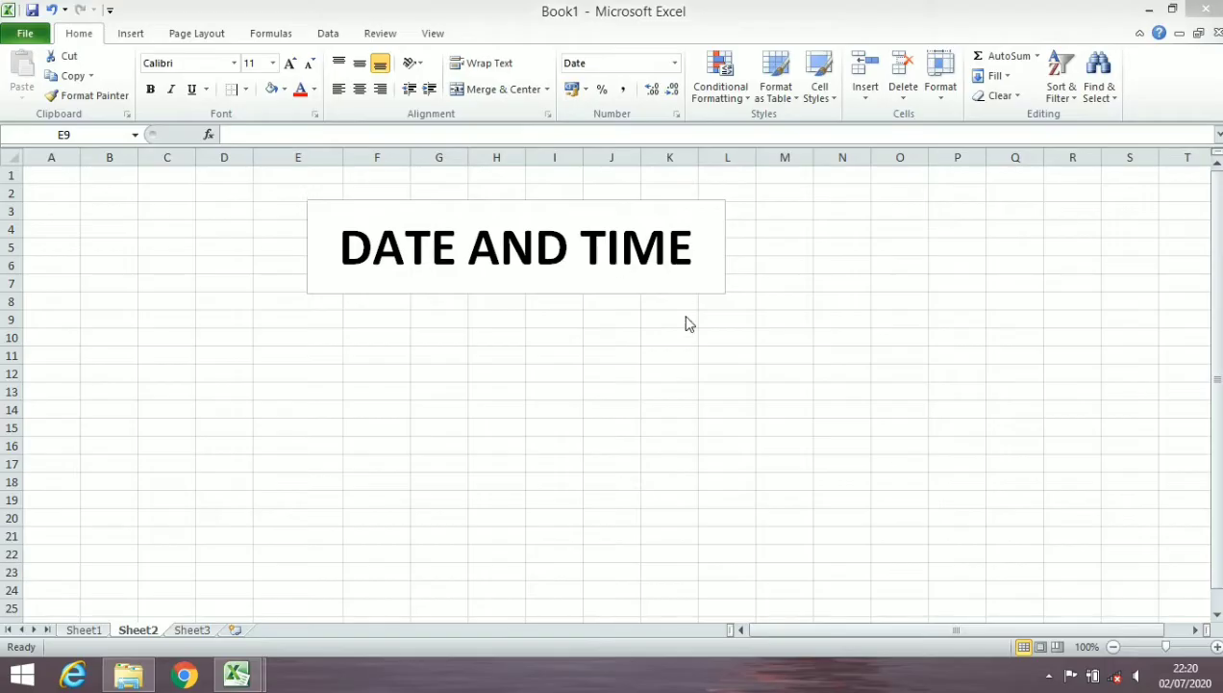
- Enter the formula =DATE(2020;07;02) in cell F10
click(359, 338)
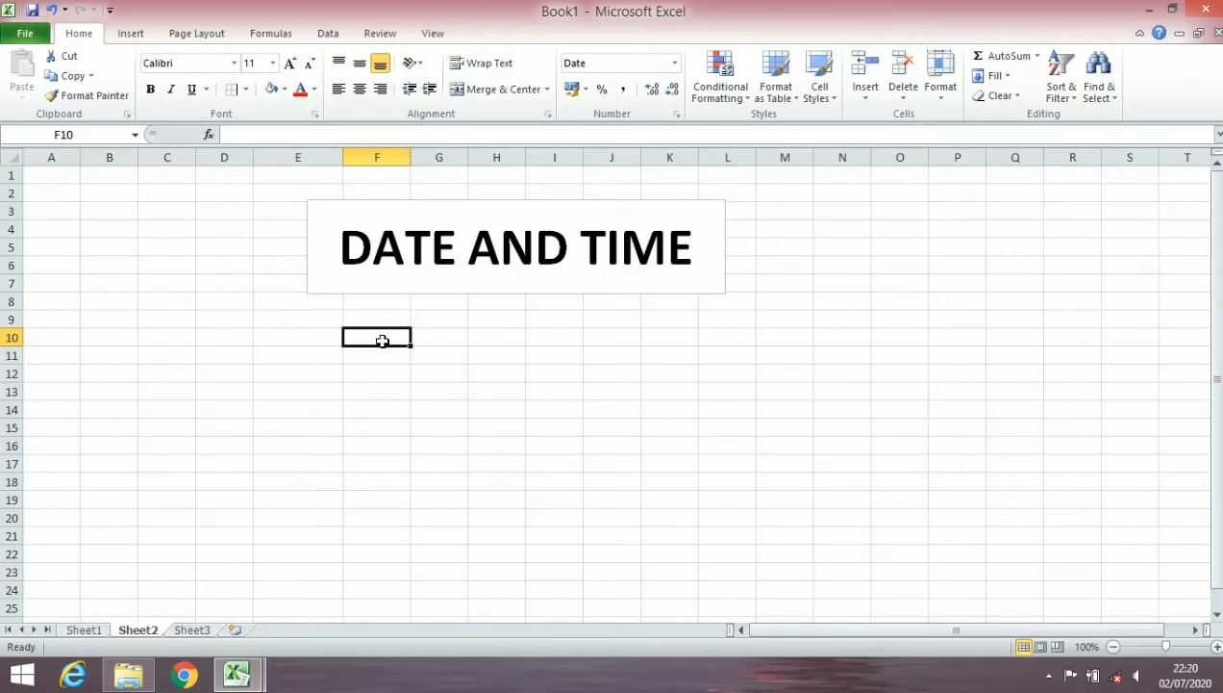
text(=)
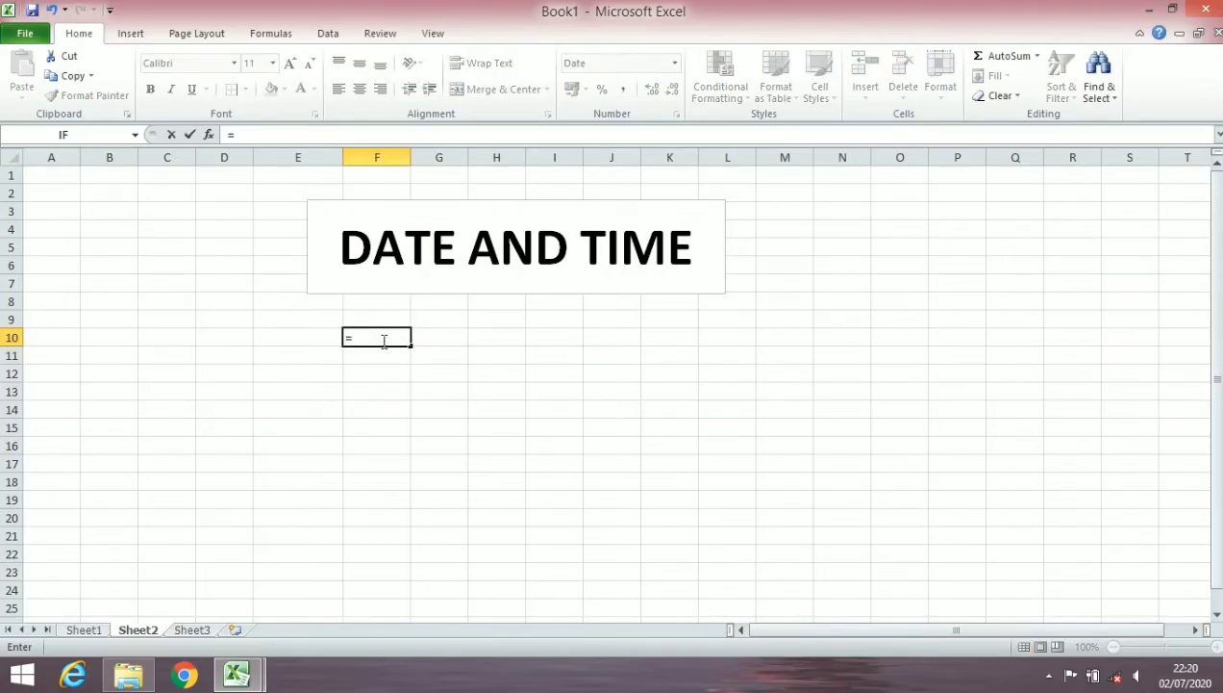
text(DA)
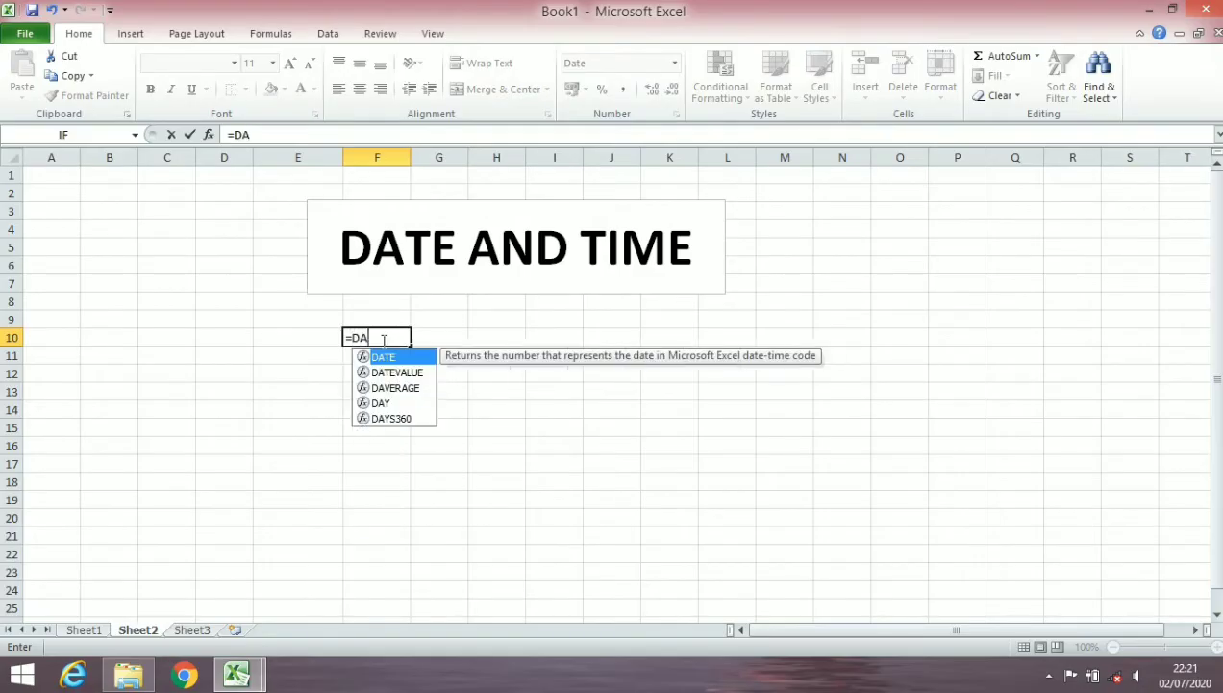
text(TE()
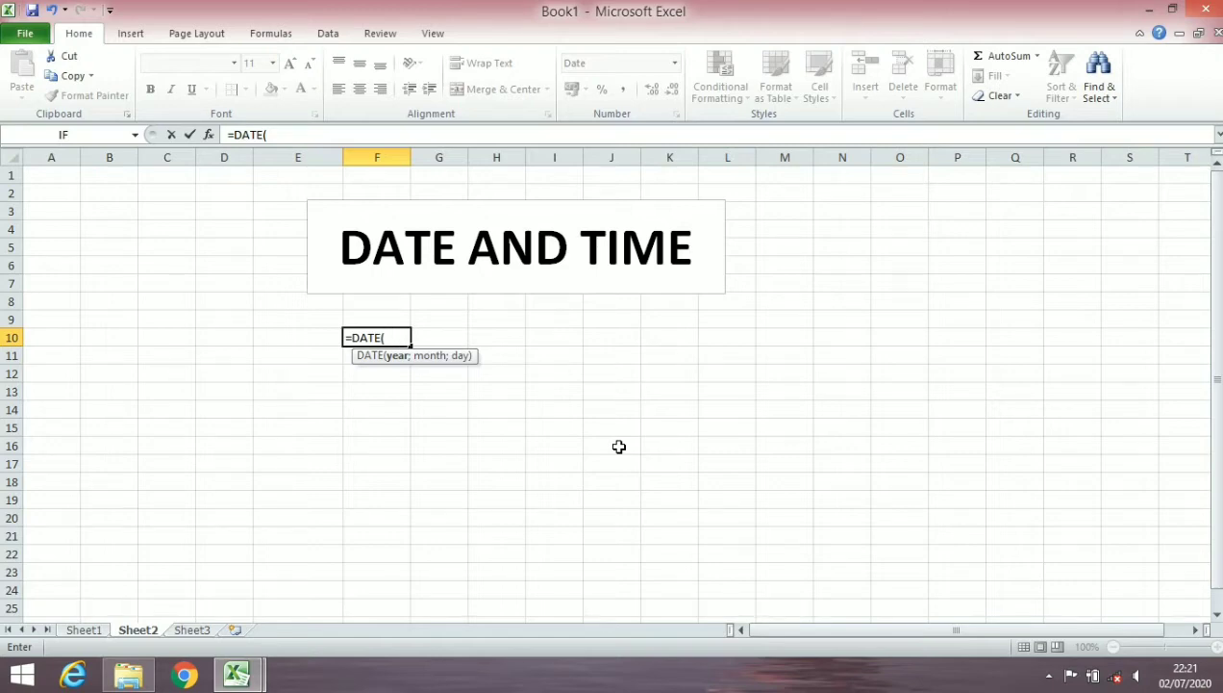
text(2020;)
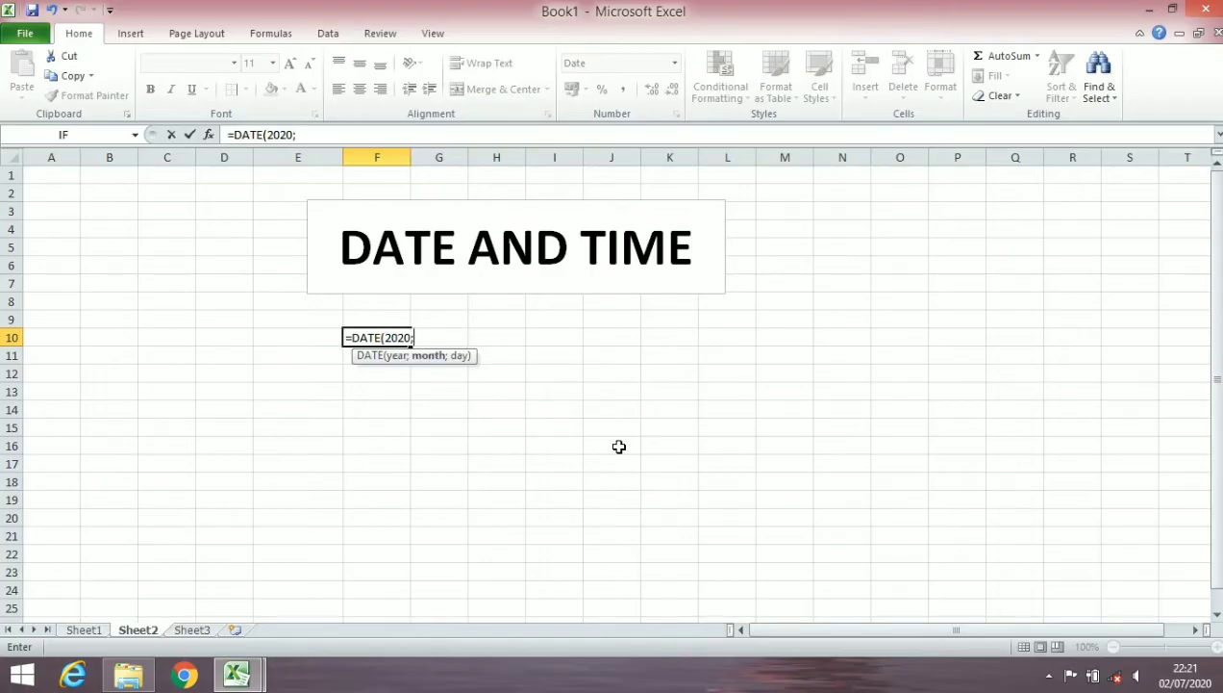
text(07;02)
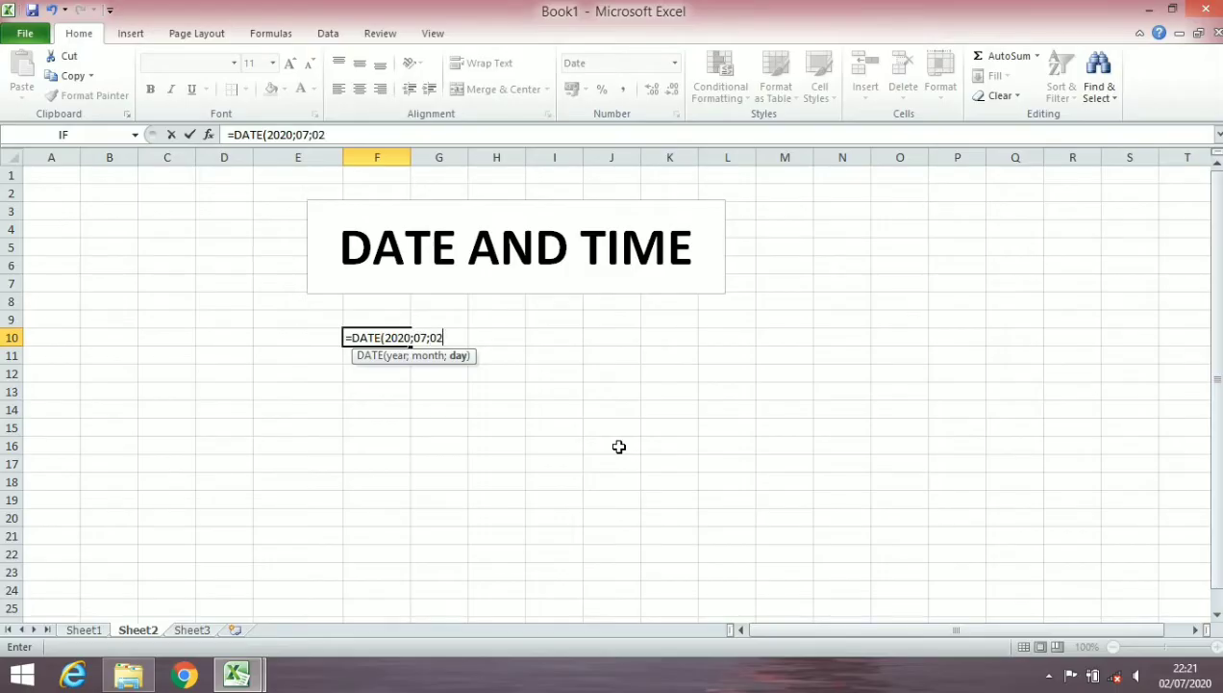
text())
key(Return)
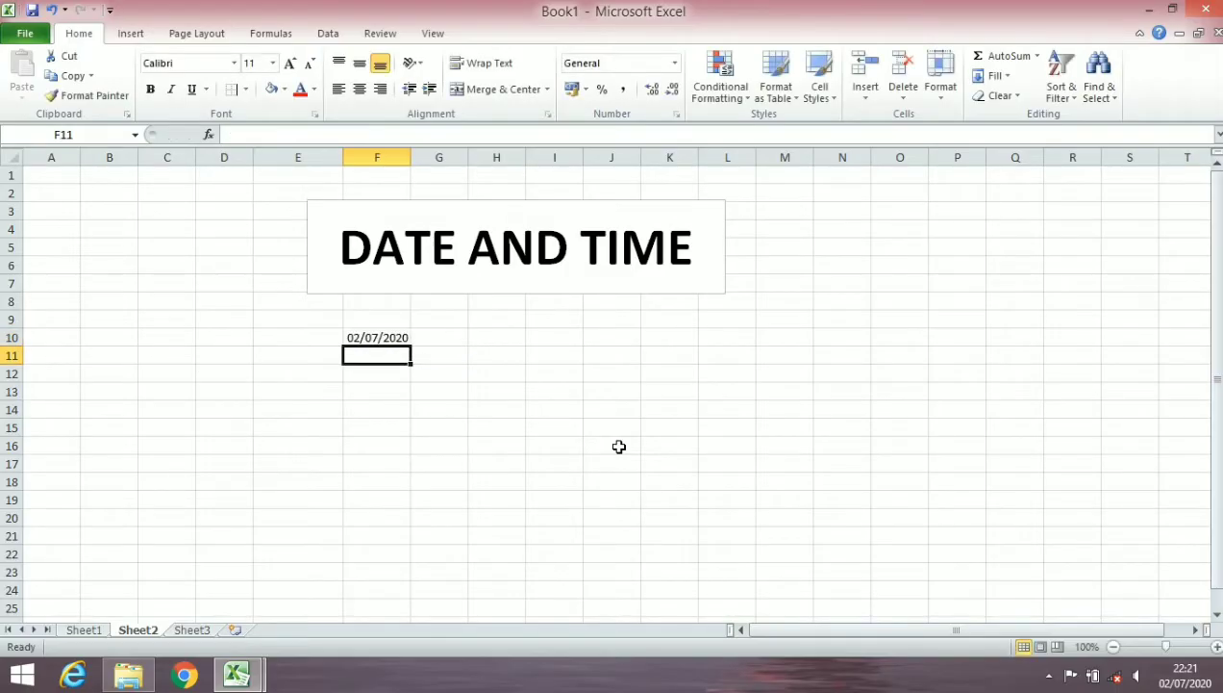
- Examine the DATE formula stored in cell F10 without changing it
click(376, 336)
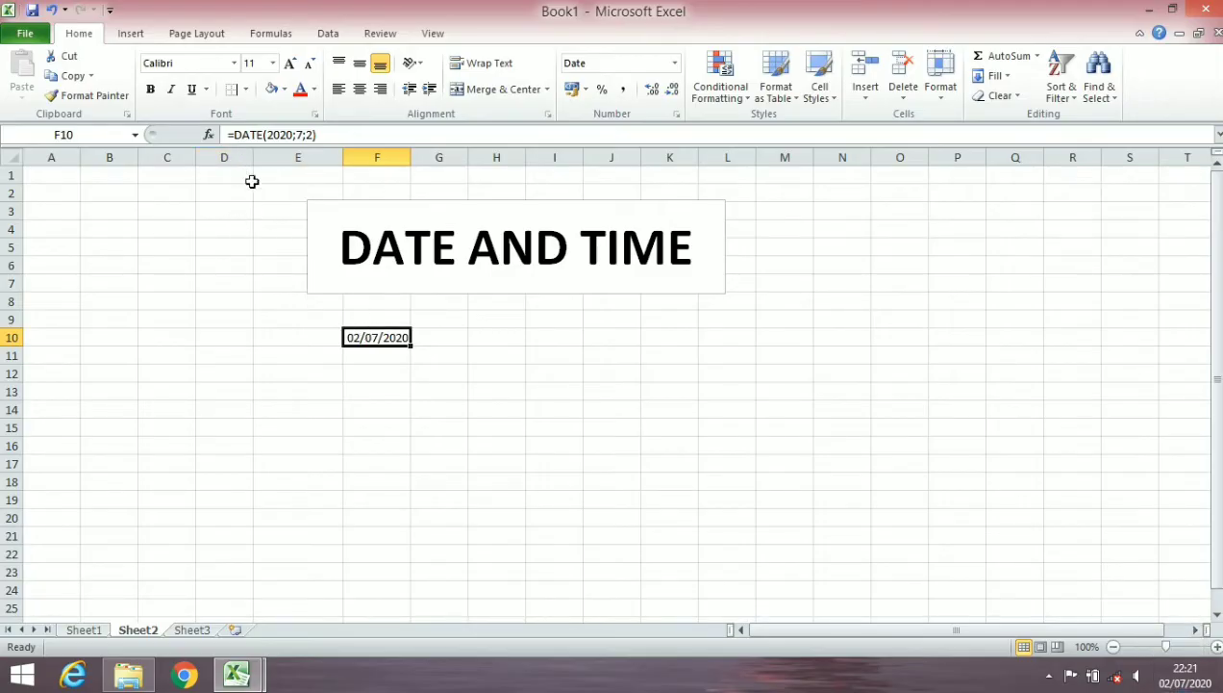
click(323, 134)
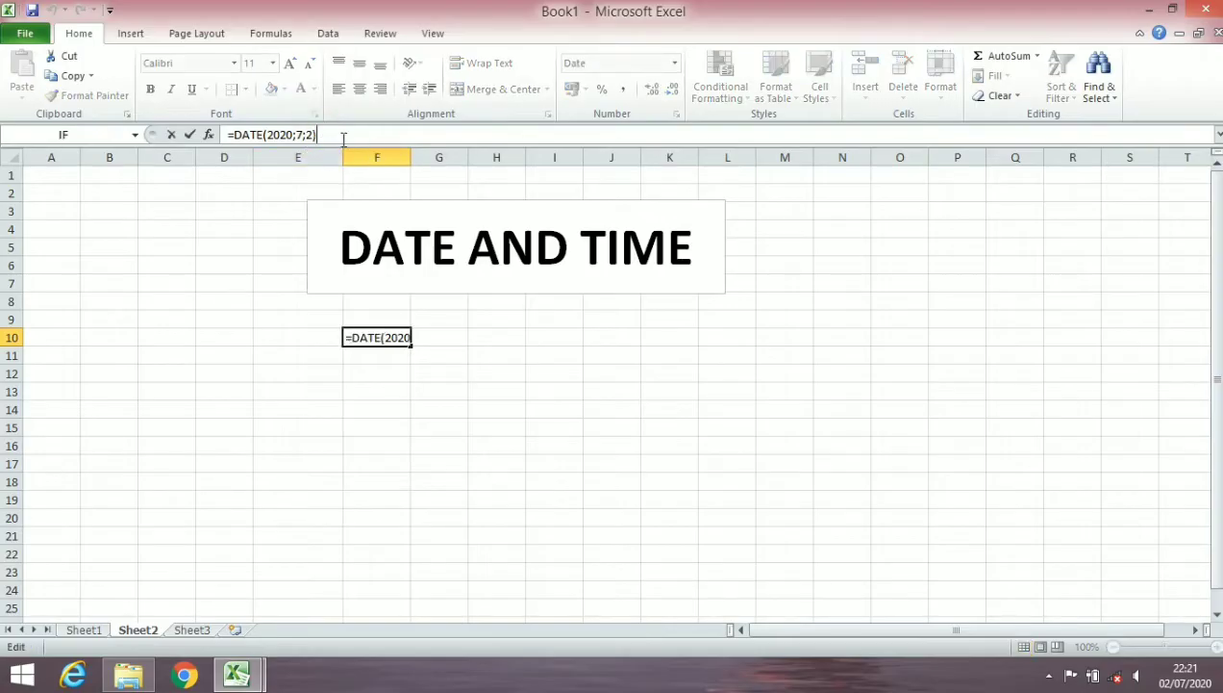
click(237, 135)
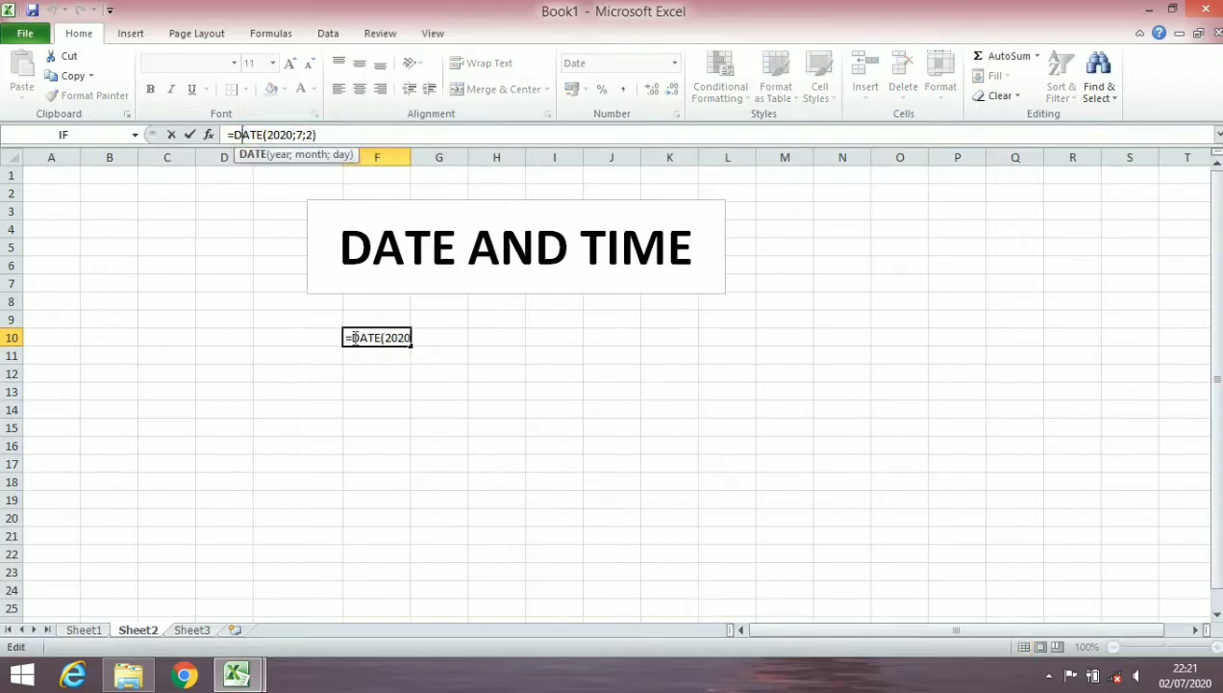
click(448, 336)
click(391, 341)
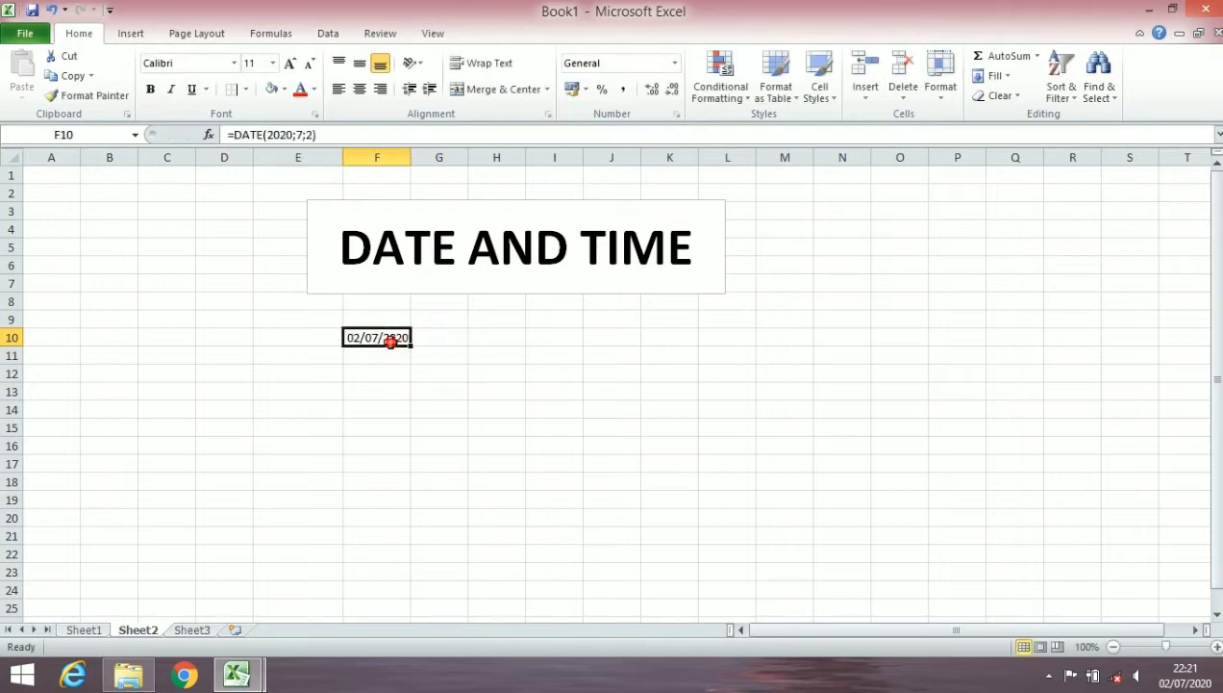
- Enter the formula =TIME(22;22;50) in cell H10
click(505, 333)
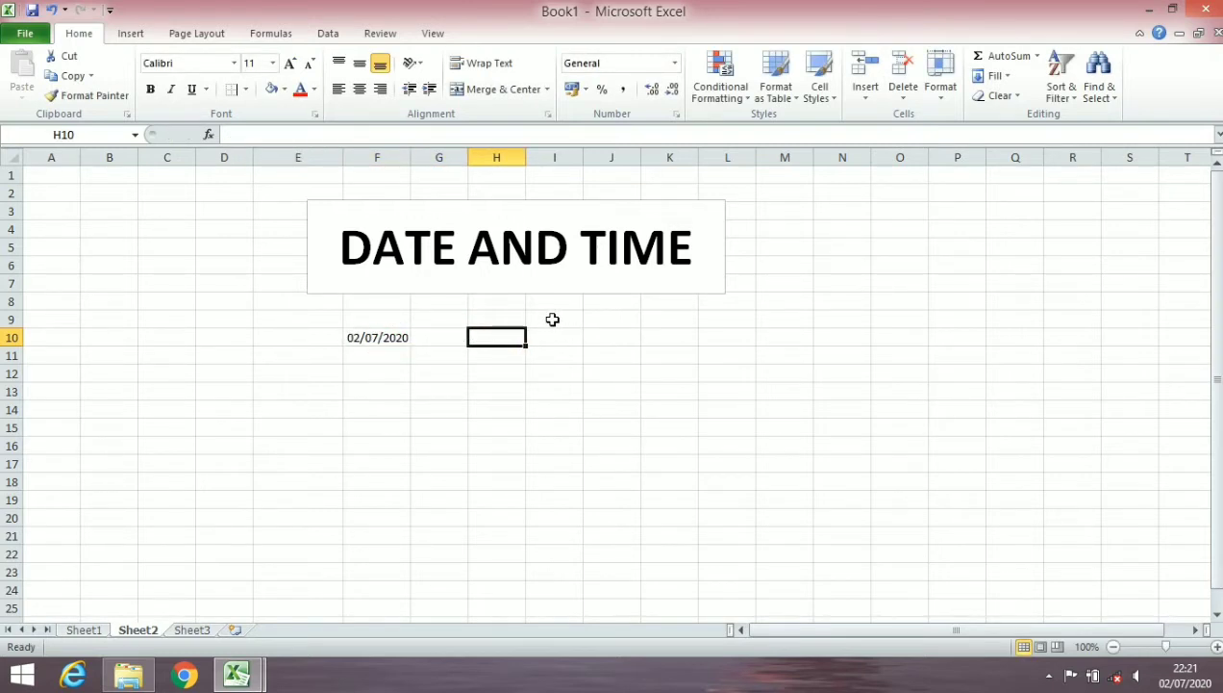
text(=)
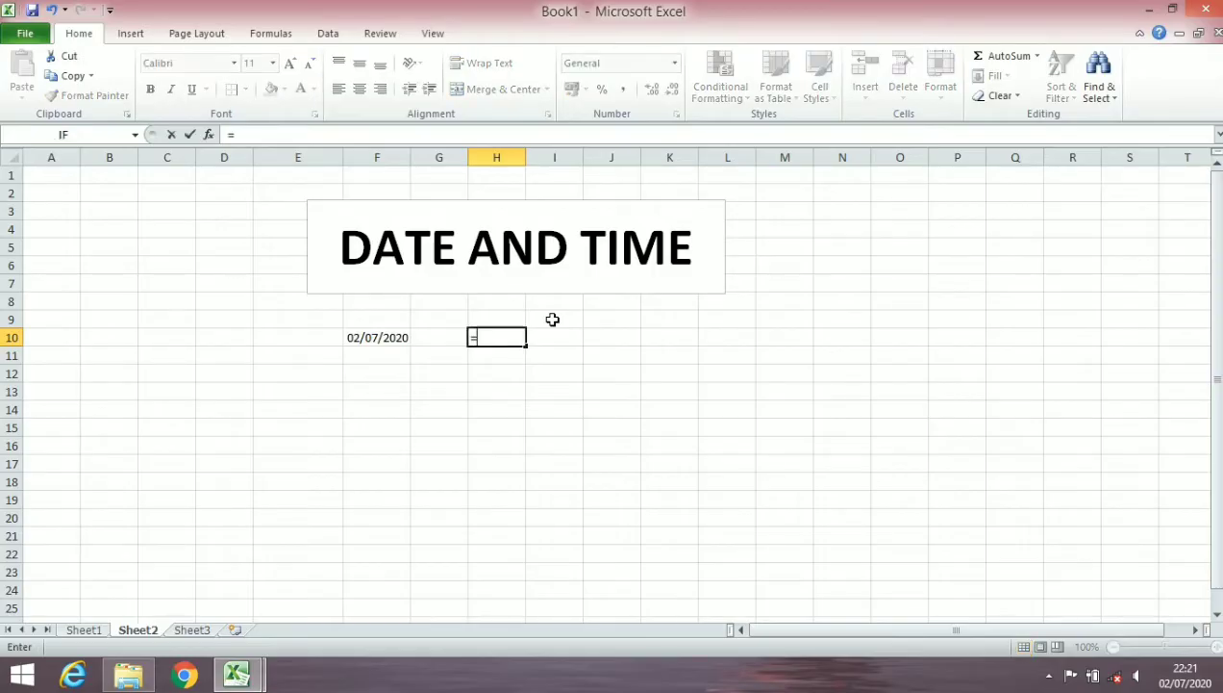
text(TI)
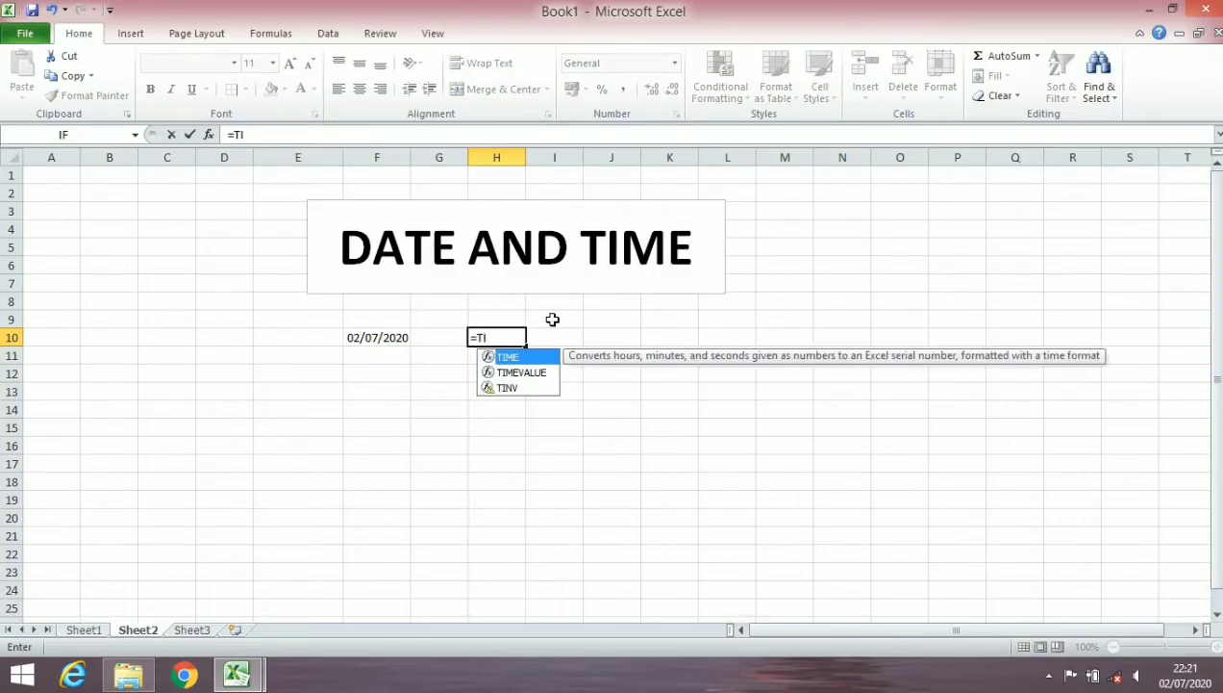
text(ME()
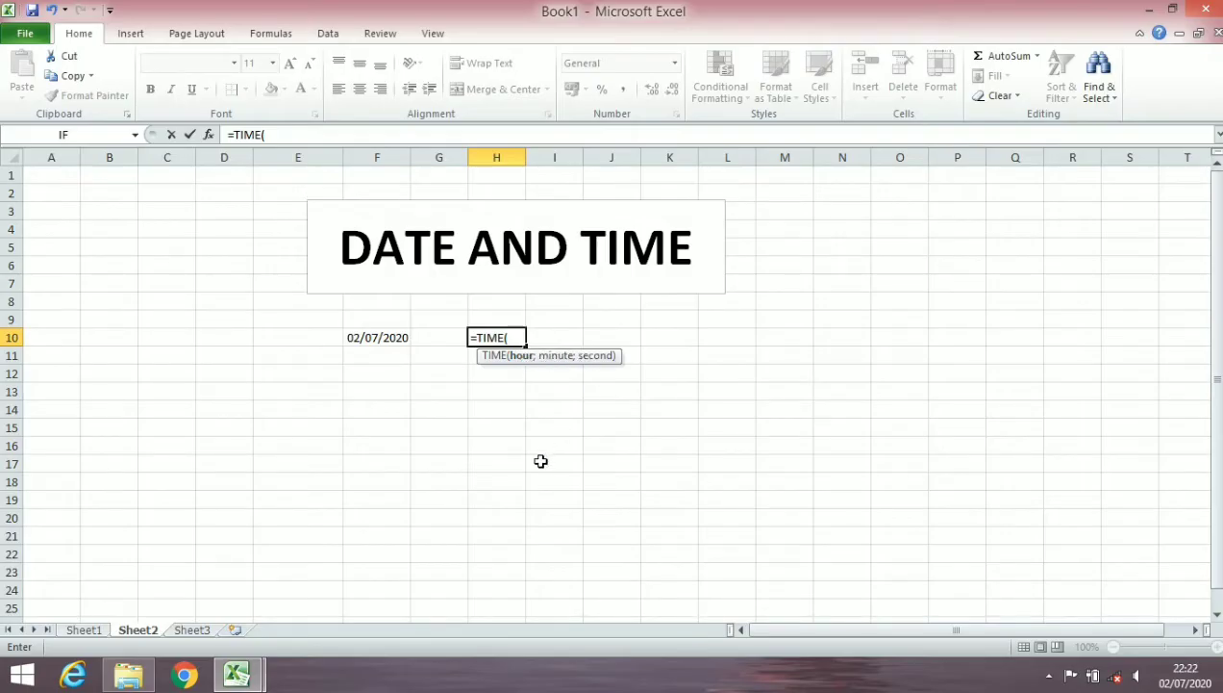
text(22;)
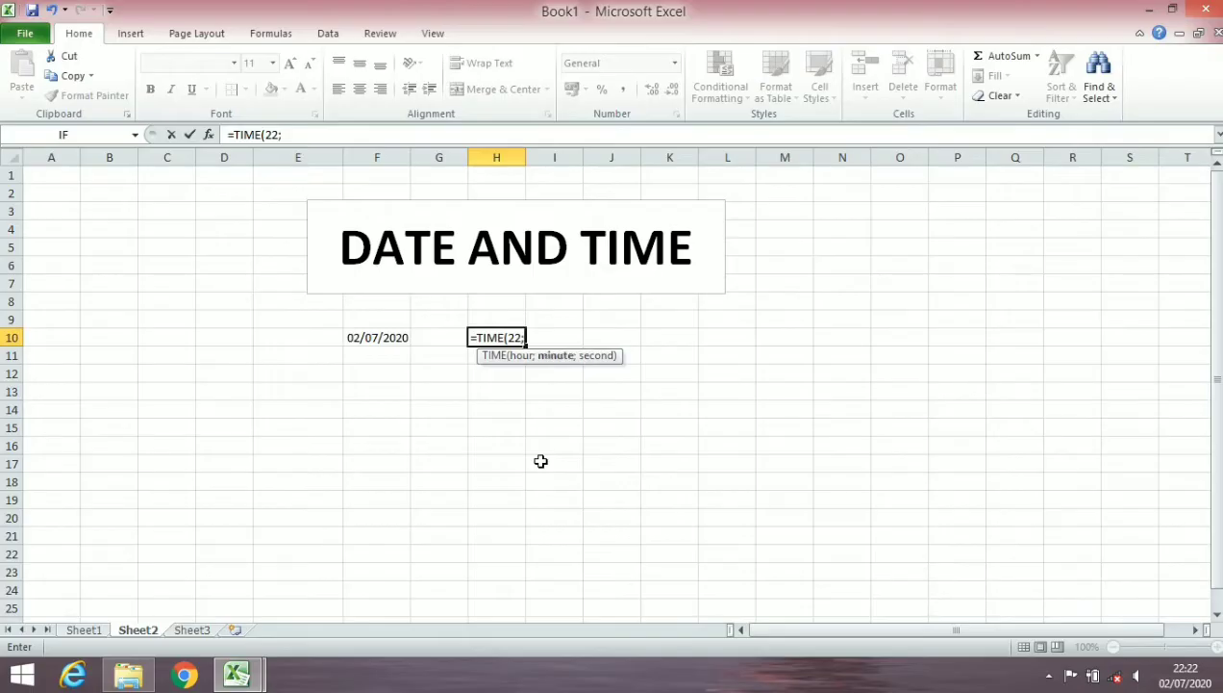
text(22;)
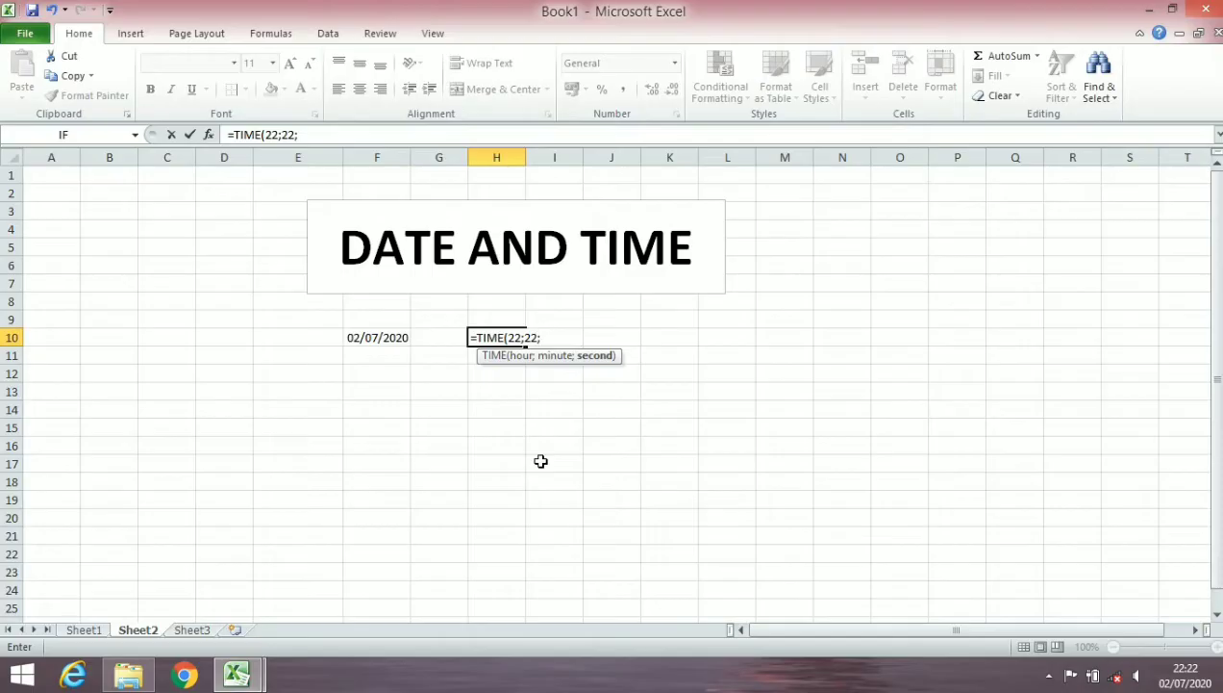
text(50))
key(Return)
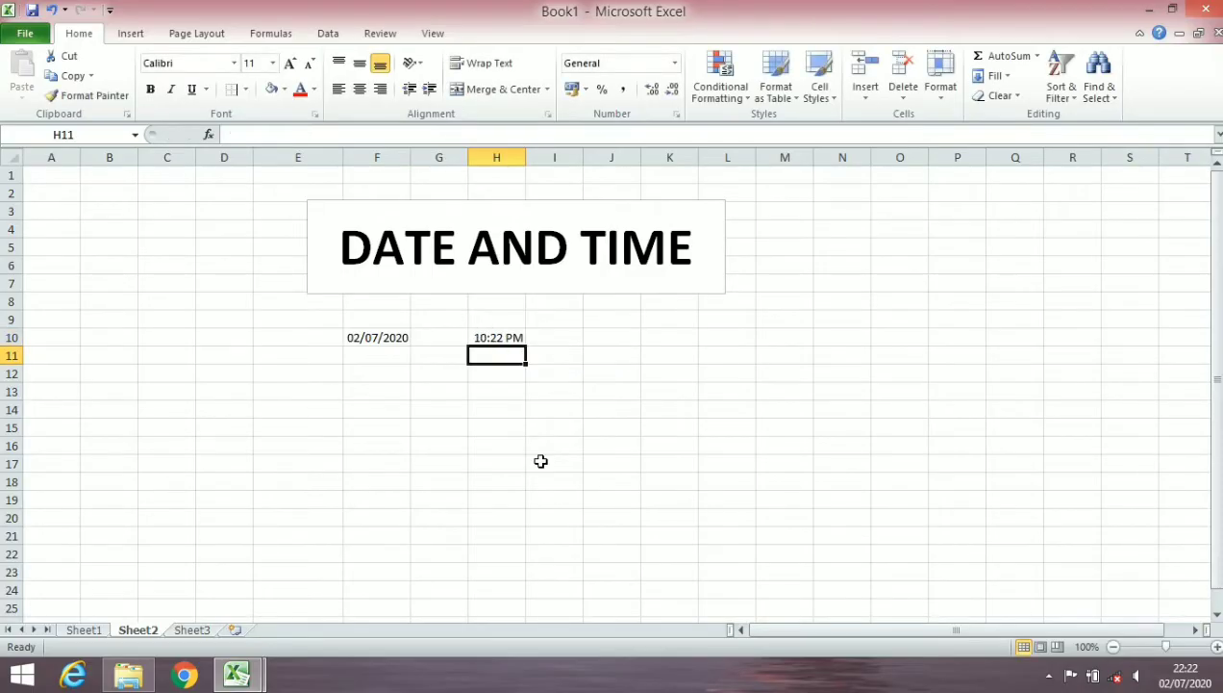
- Apply the custom number format h:mm:ss to the time in cell H10
click(515, 338)
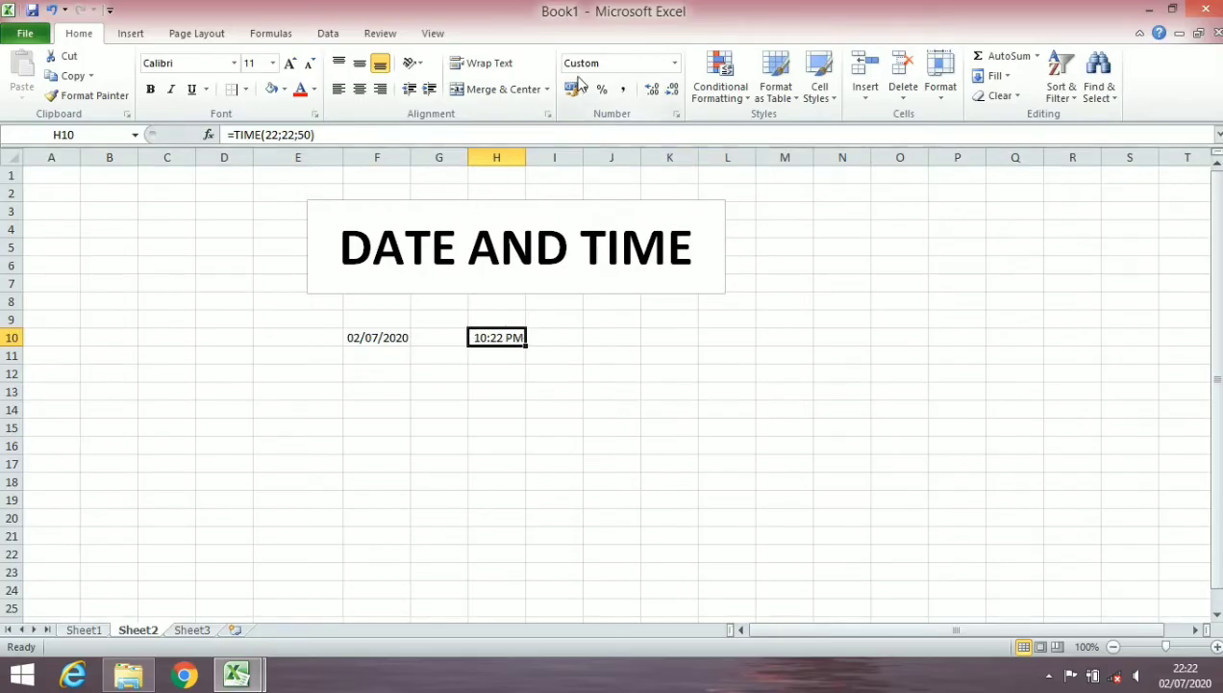
click(676, 65)
scroll(707, 325, down, 1)
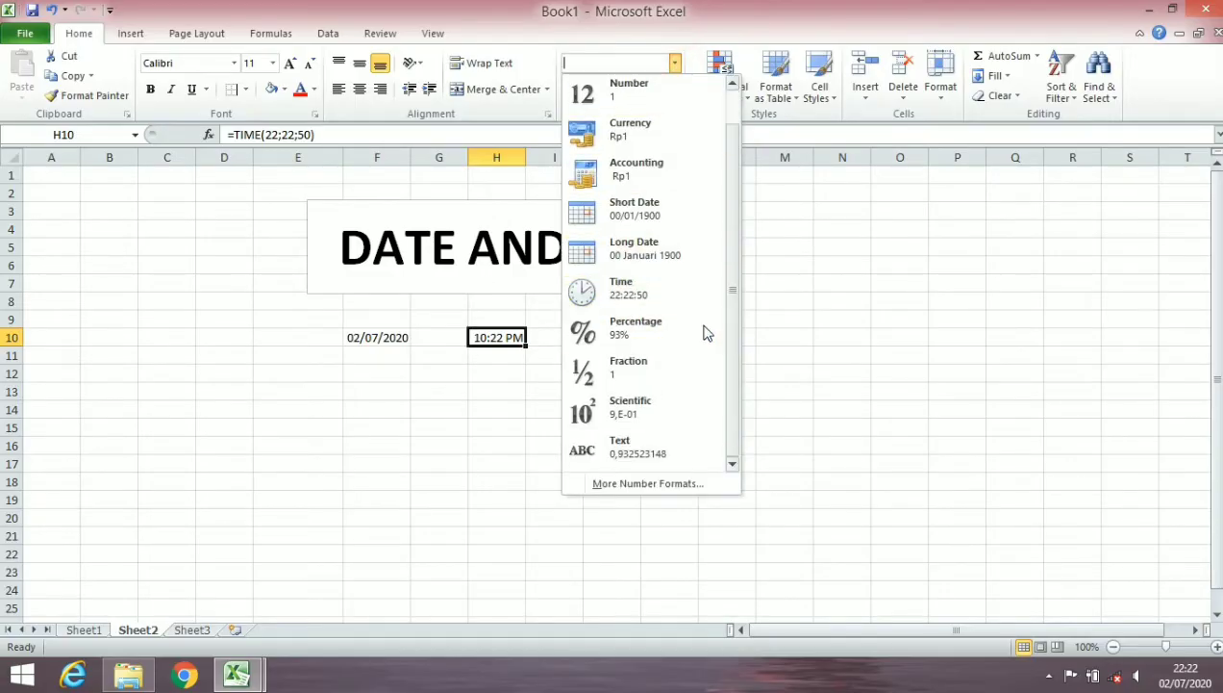
click(689, 483)
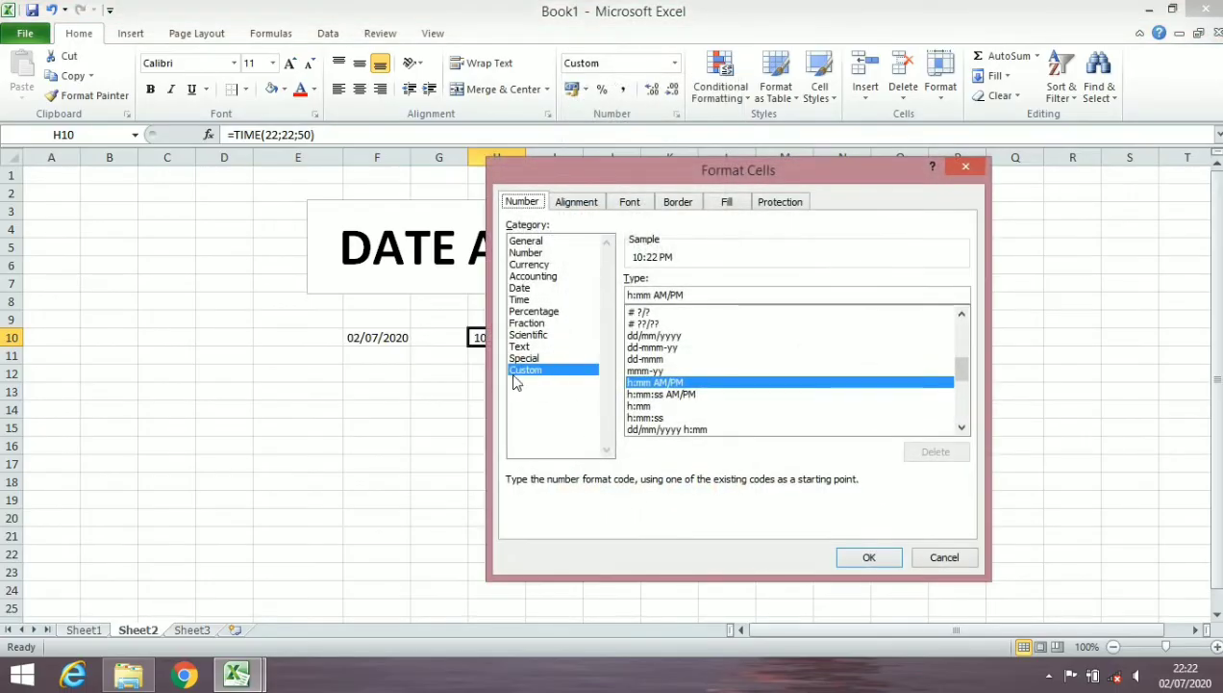
click(517, 369)
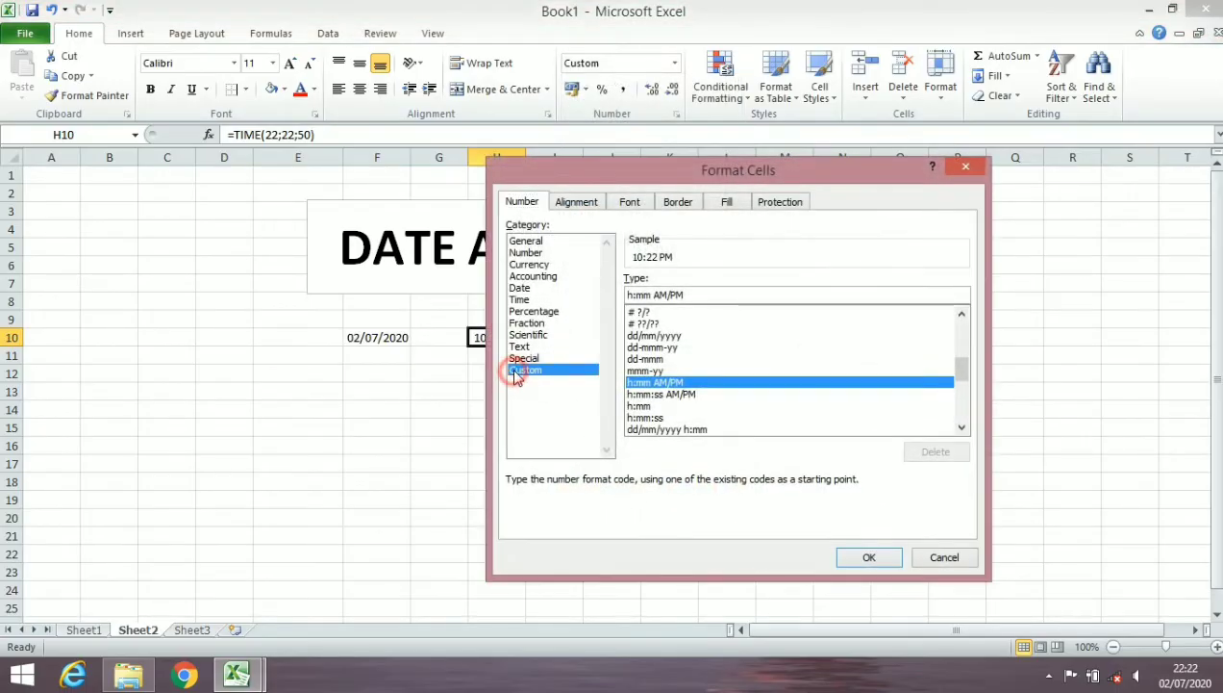
click(654, 418)
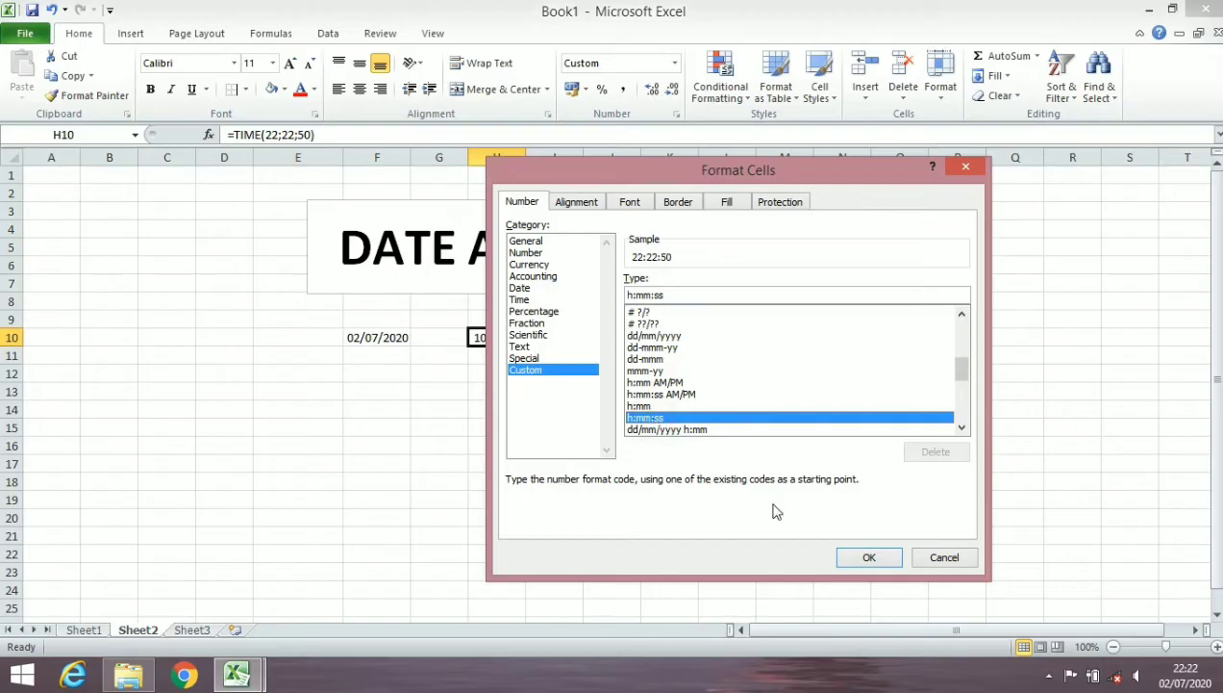
click(867, 559)
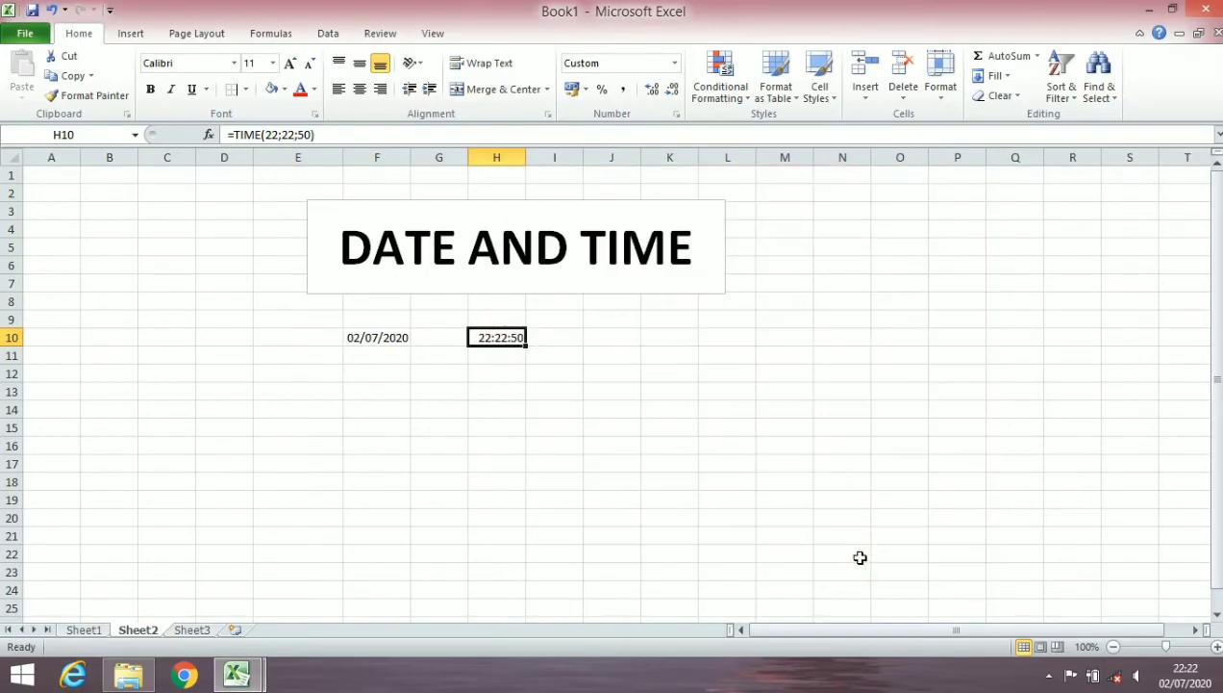
click(511, 354)
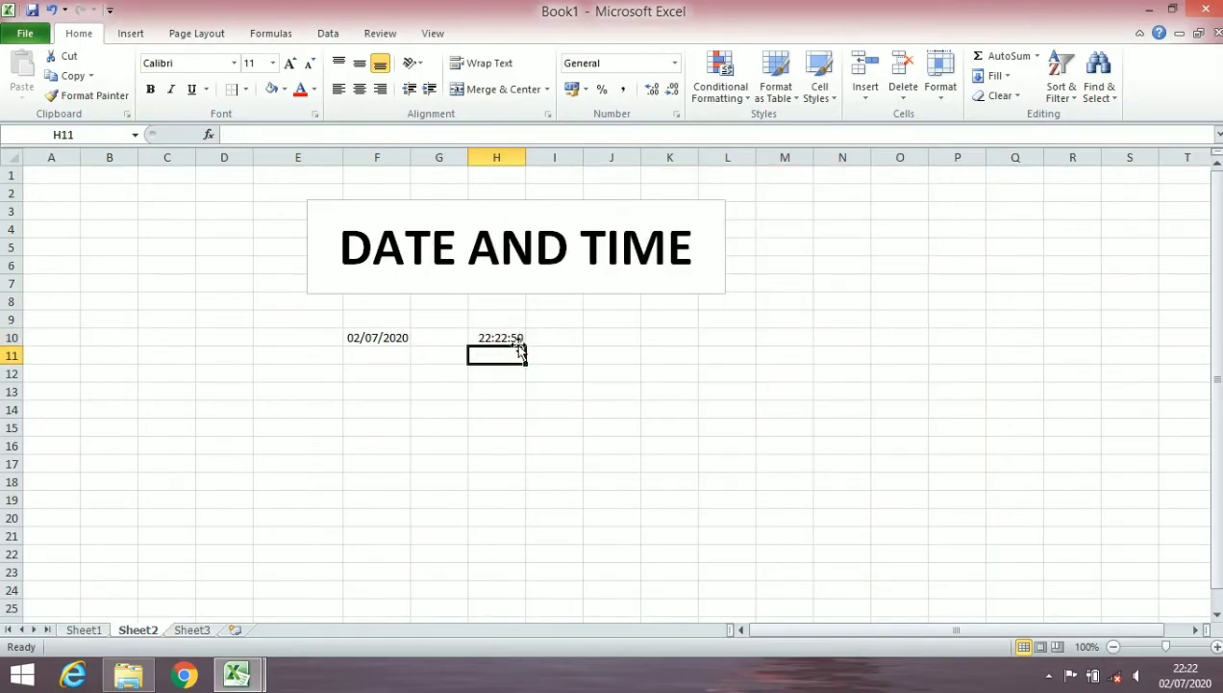
click(508, 337)
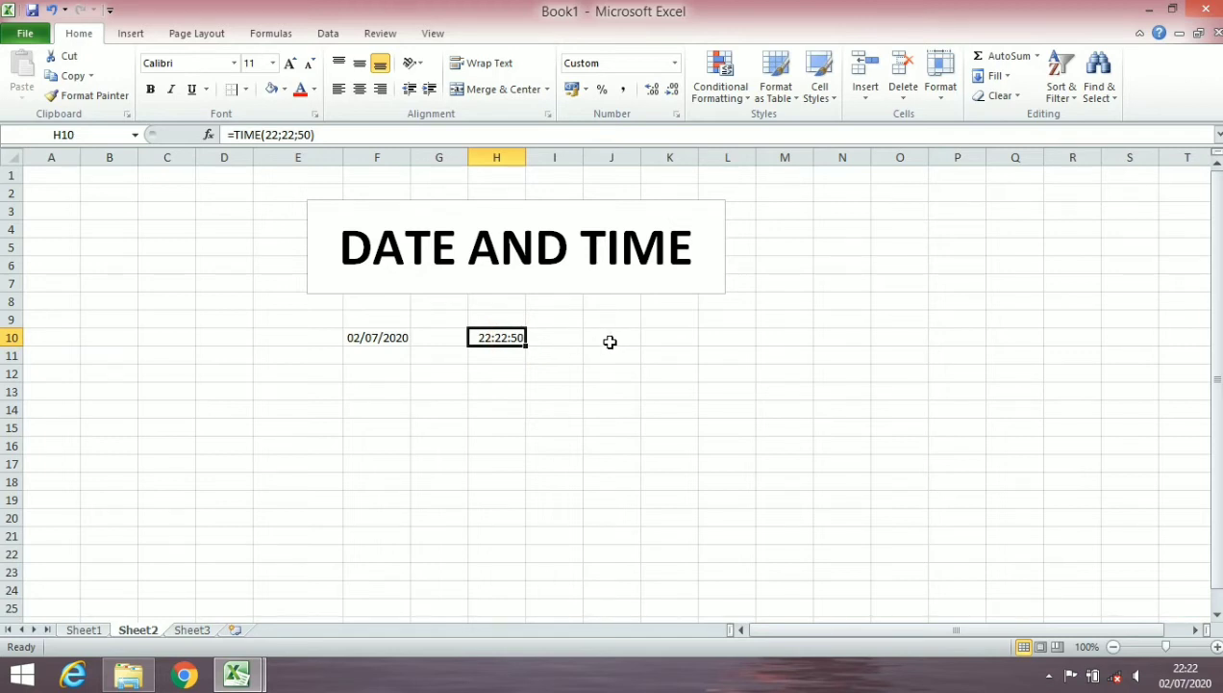
click(609, 342)
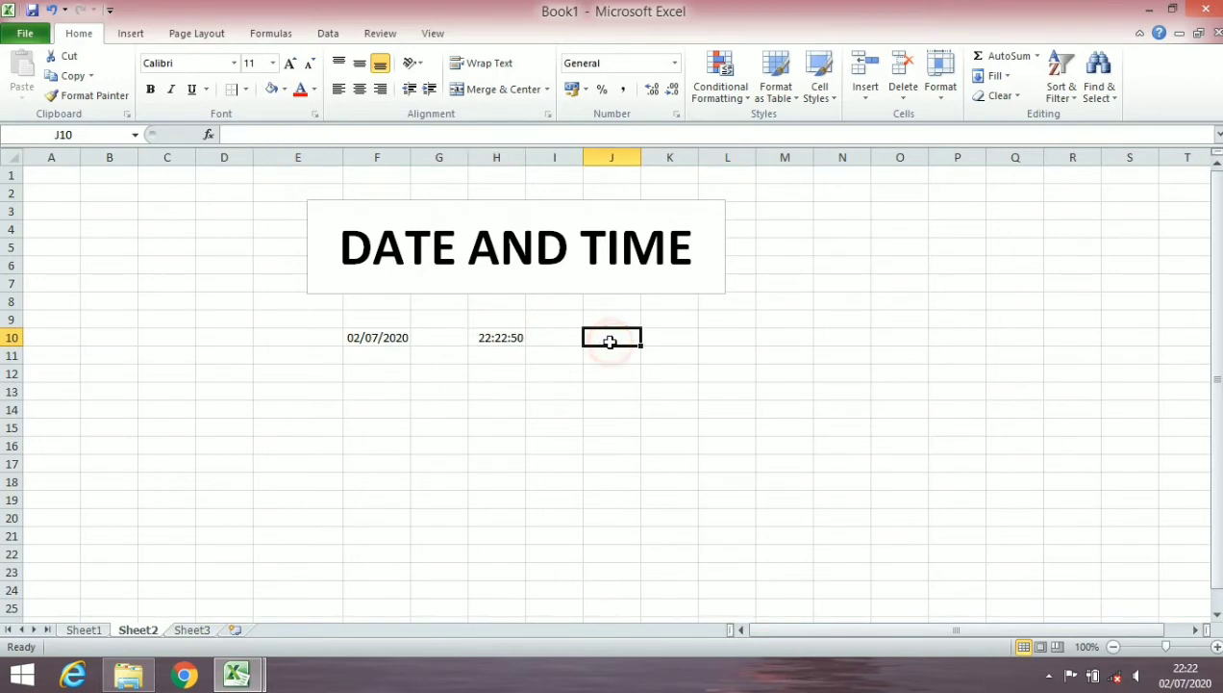
click(610, 341)
click(489, 343)
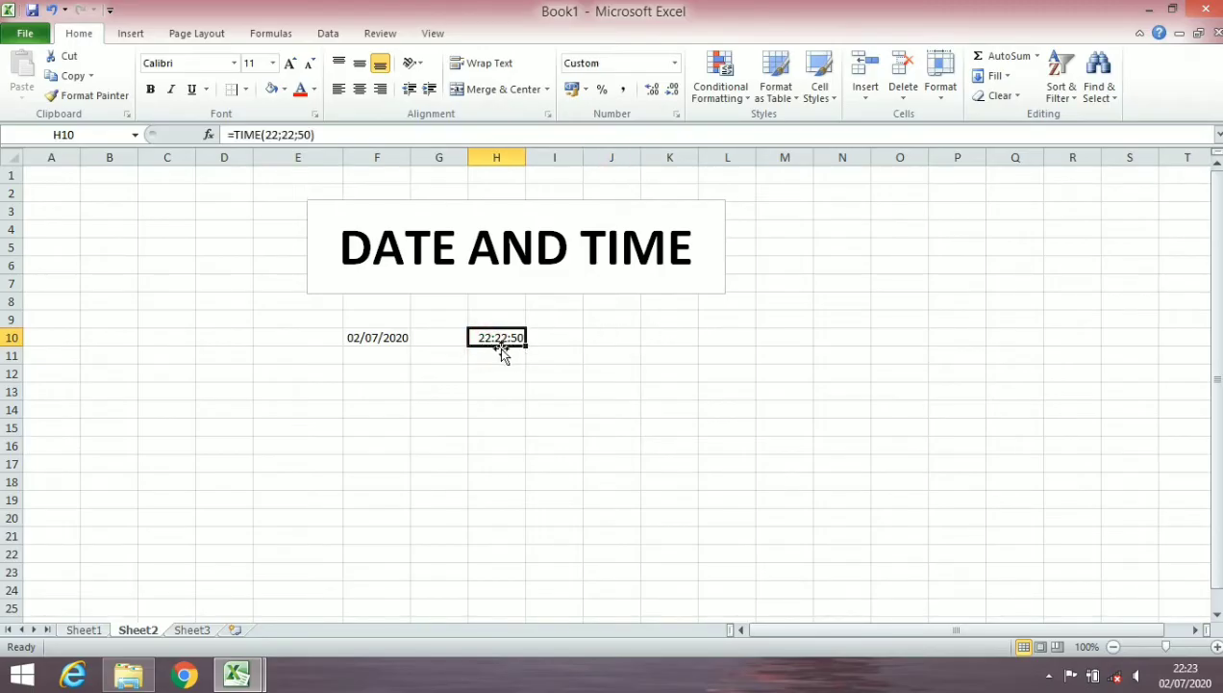
- Extract the hour from the time in H10 with the formula =HOUR(H10) in cell J10
click(611, 339)
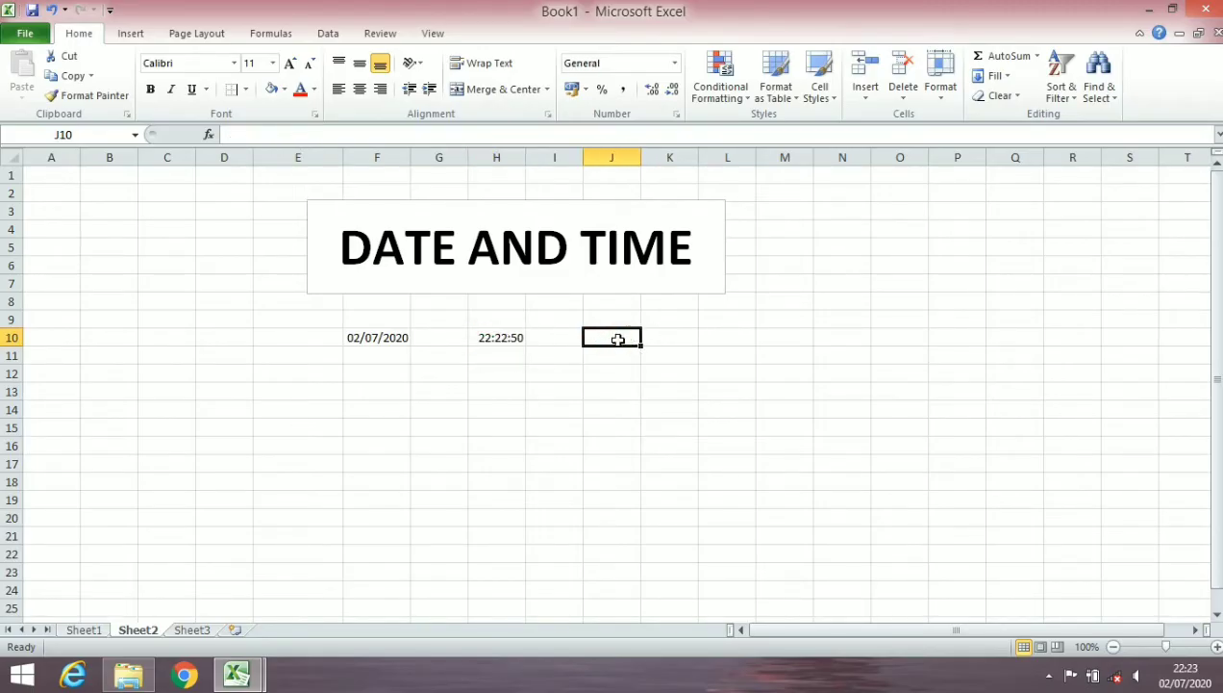
text(=)
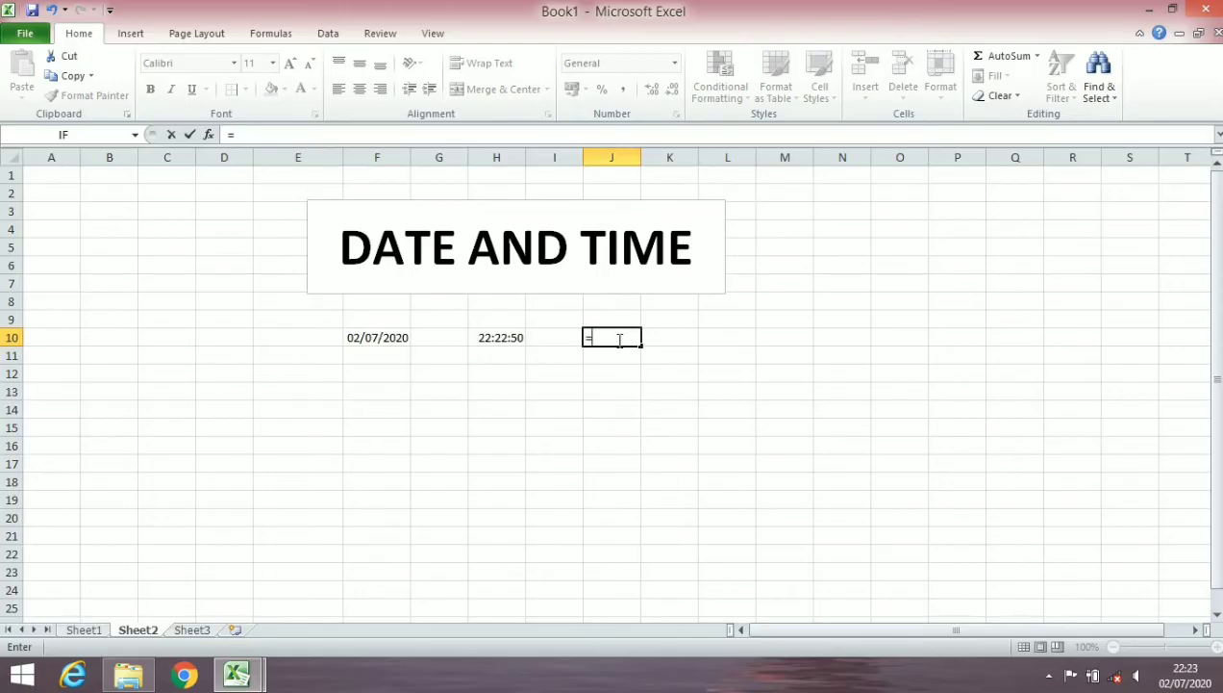
text(HOU)
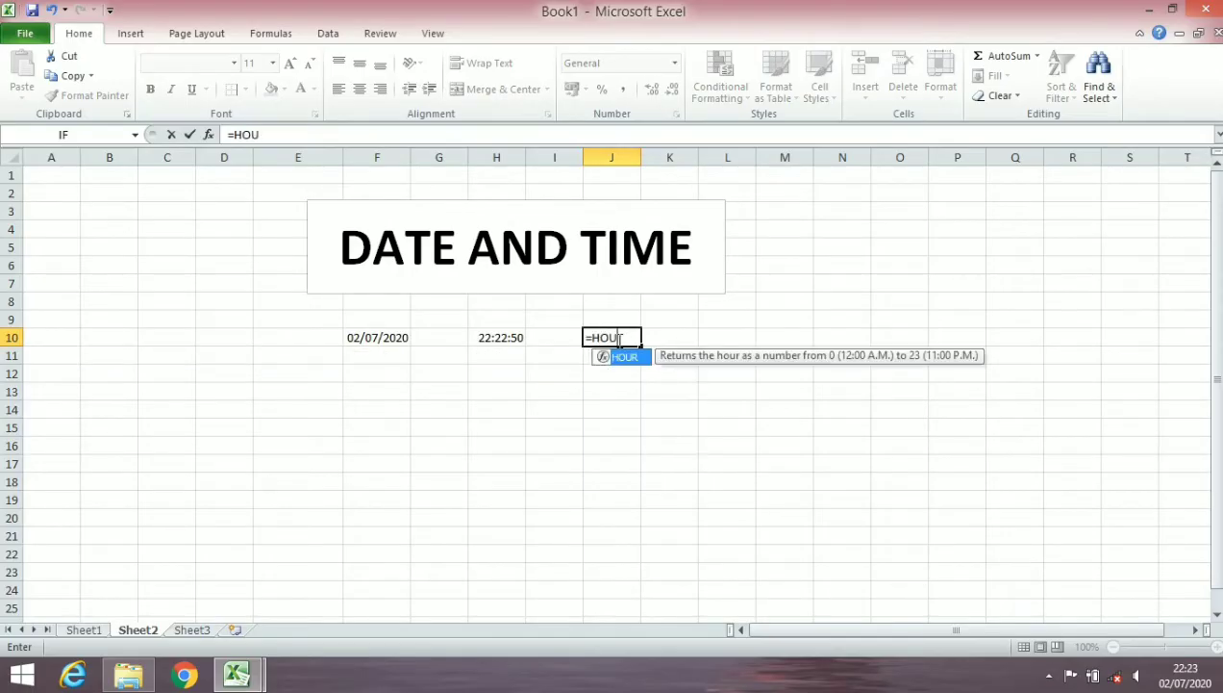
text(R()
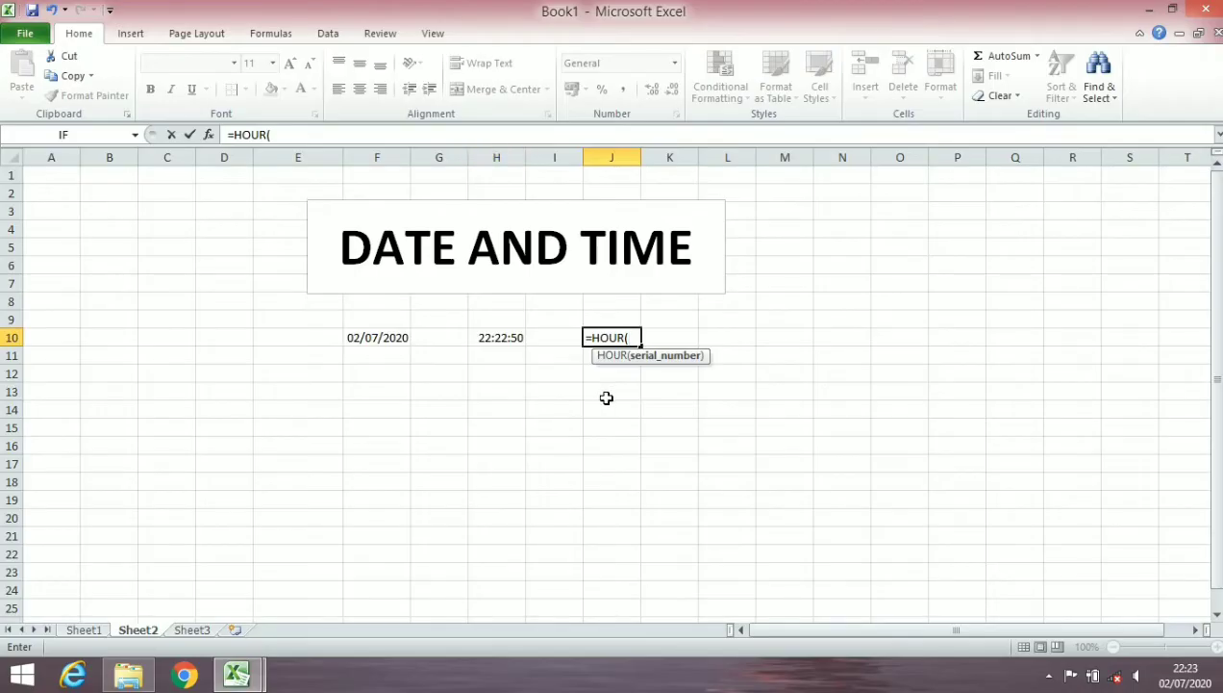
click(498, 340)
text())
key(Return)
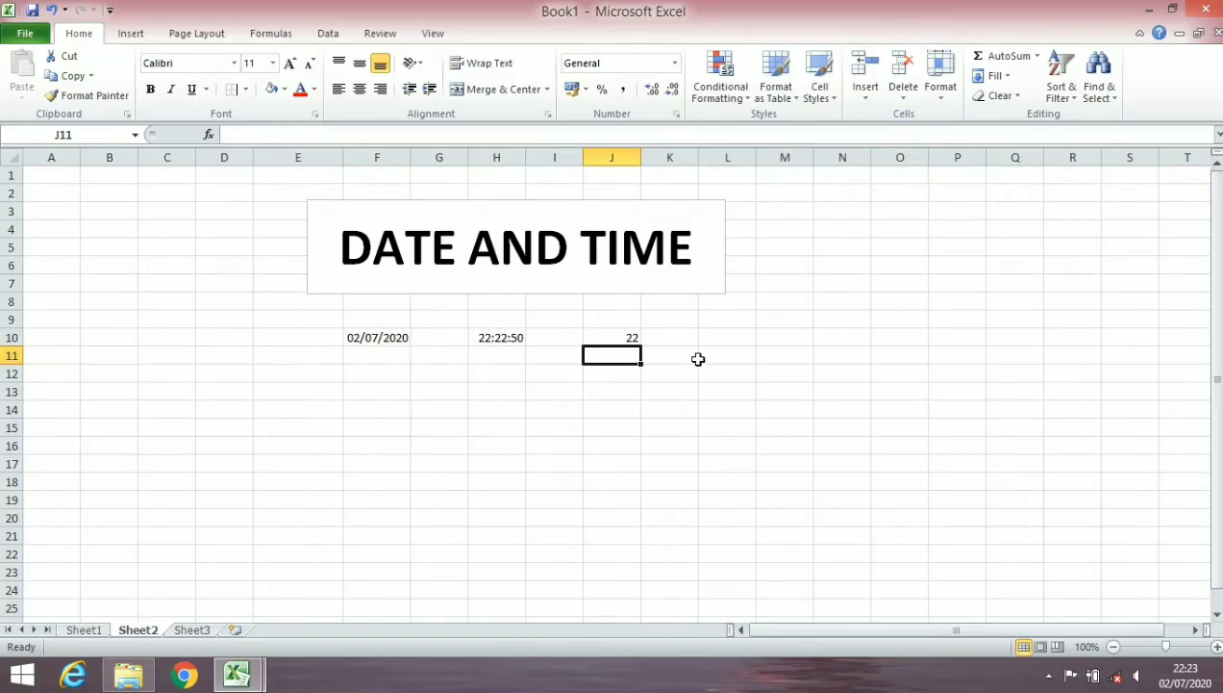
- Extract the minute from the time in H10 with the formula =MINUTE(H10) in cell K10
click(678, 333)
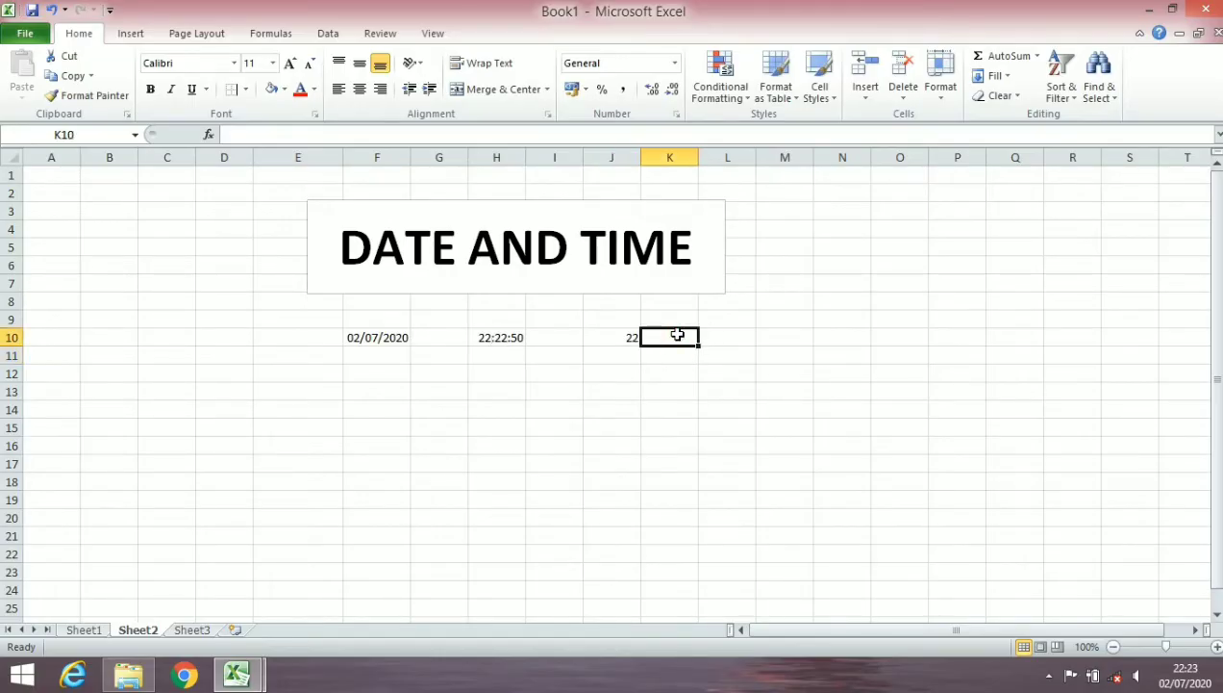
text(=)
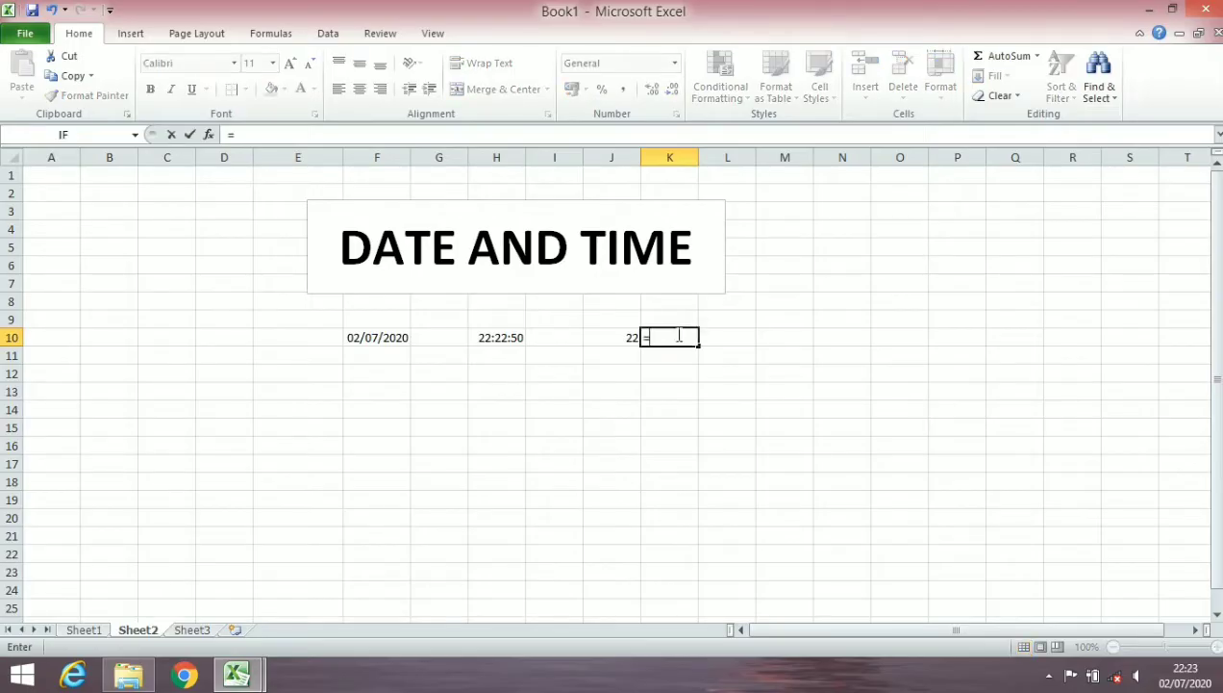
text(MI)
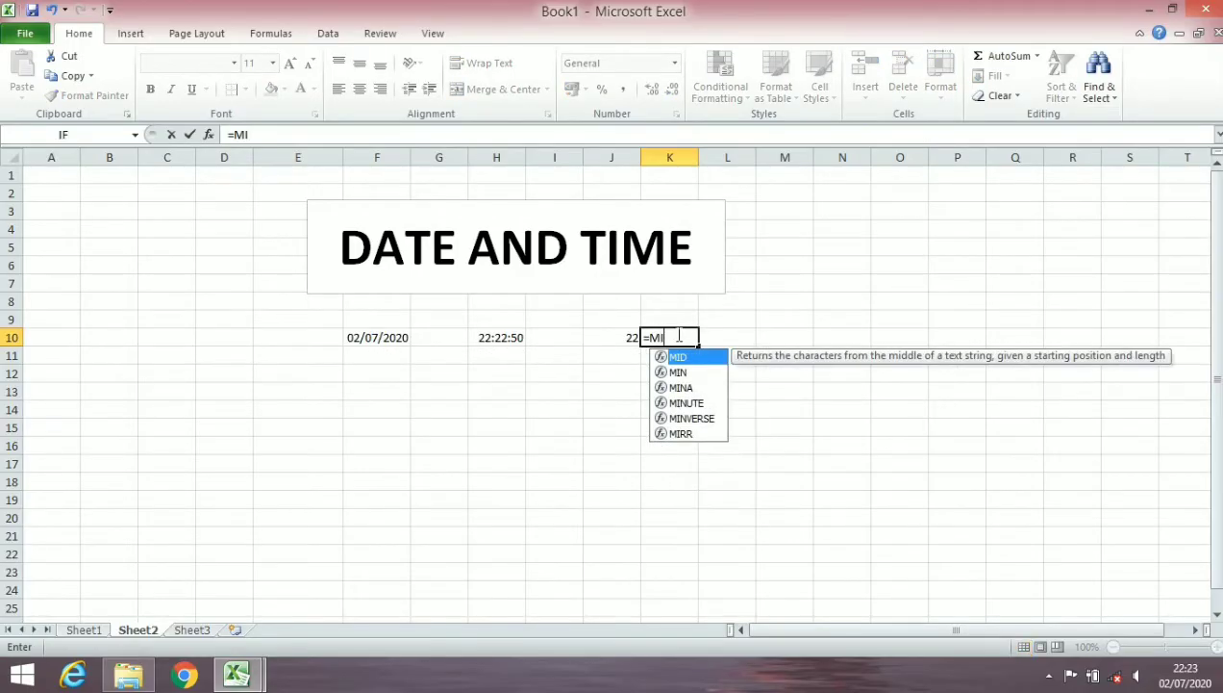
text(NUTE)
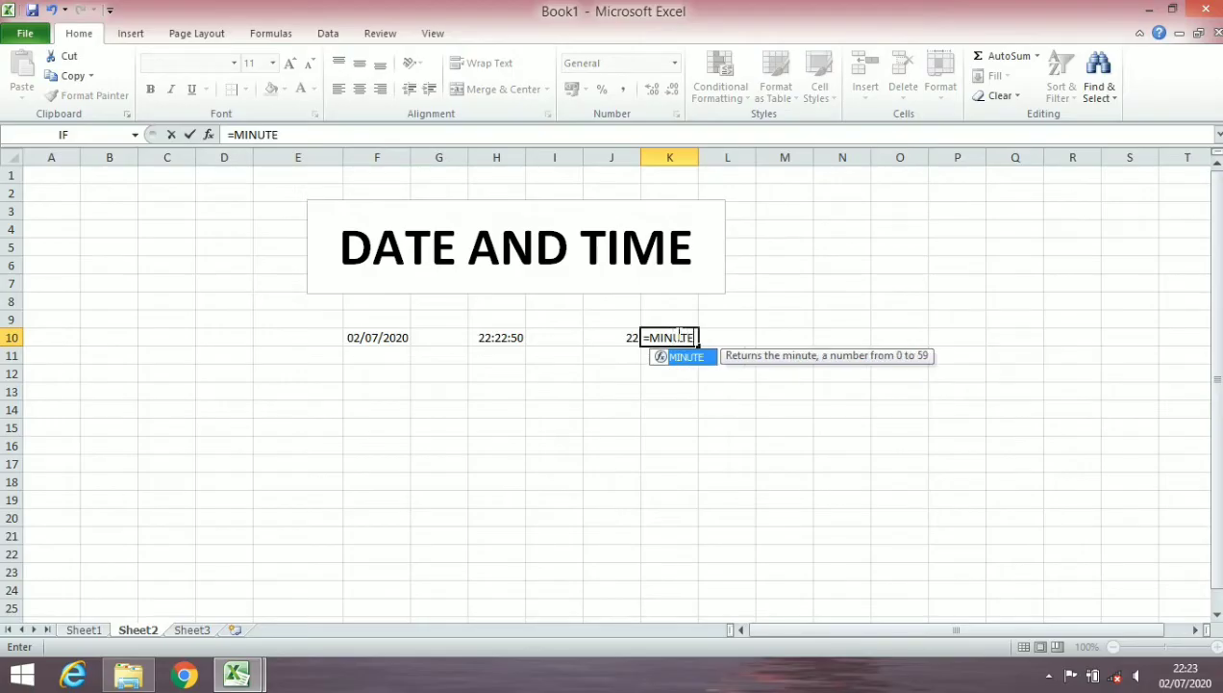
text(()
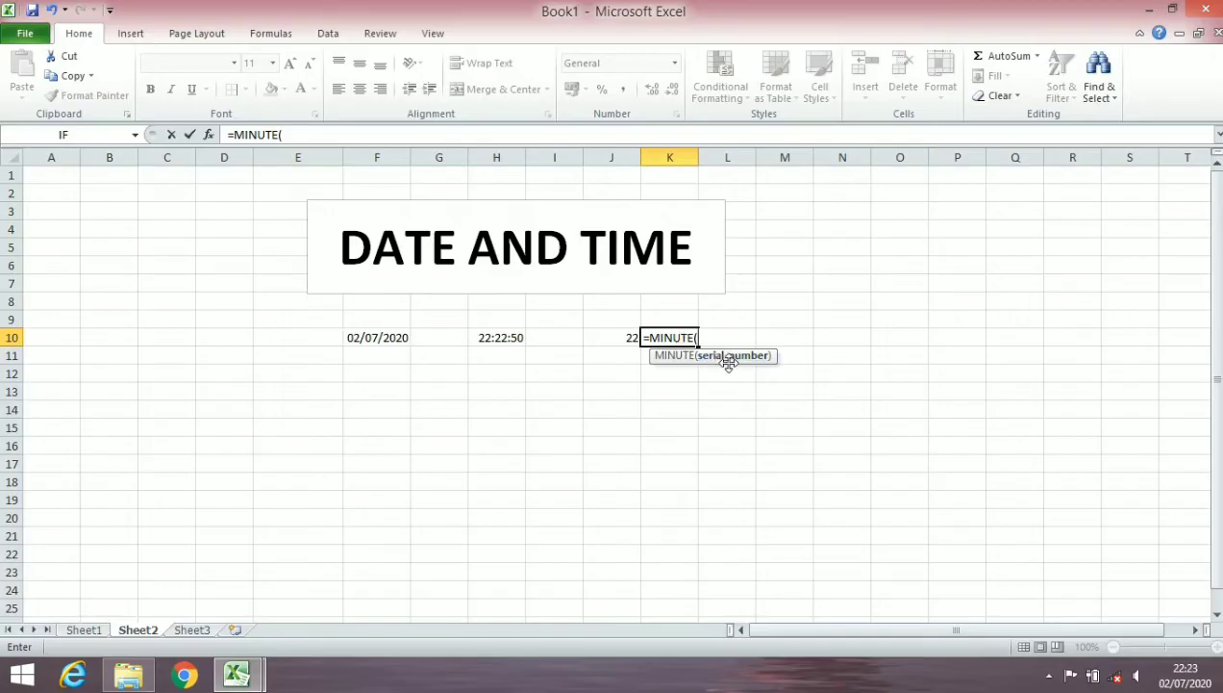
click(498, 338)
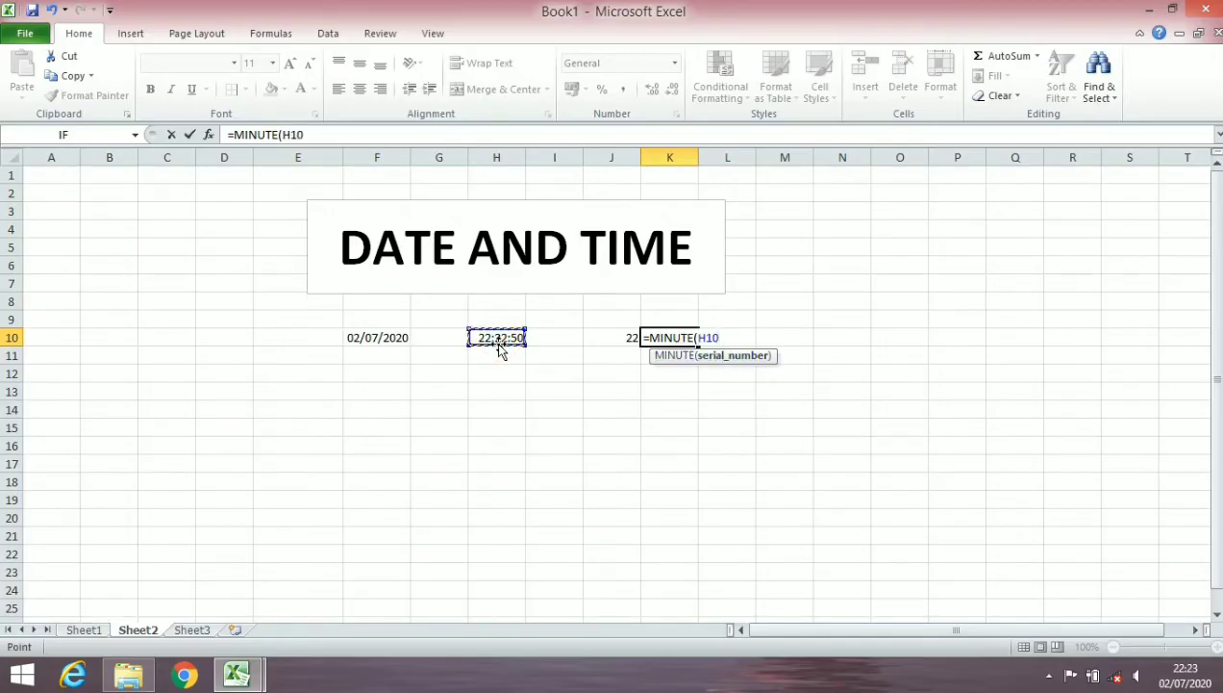
text())
key(Return)
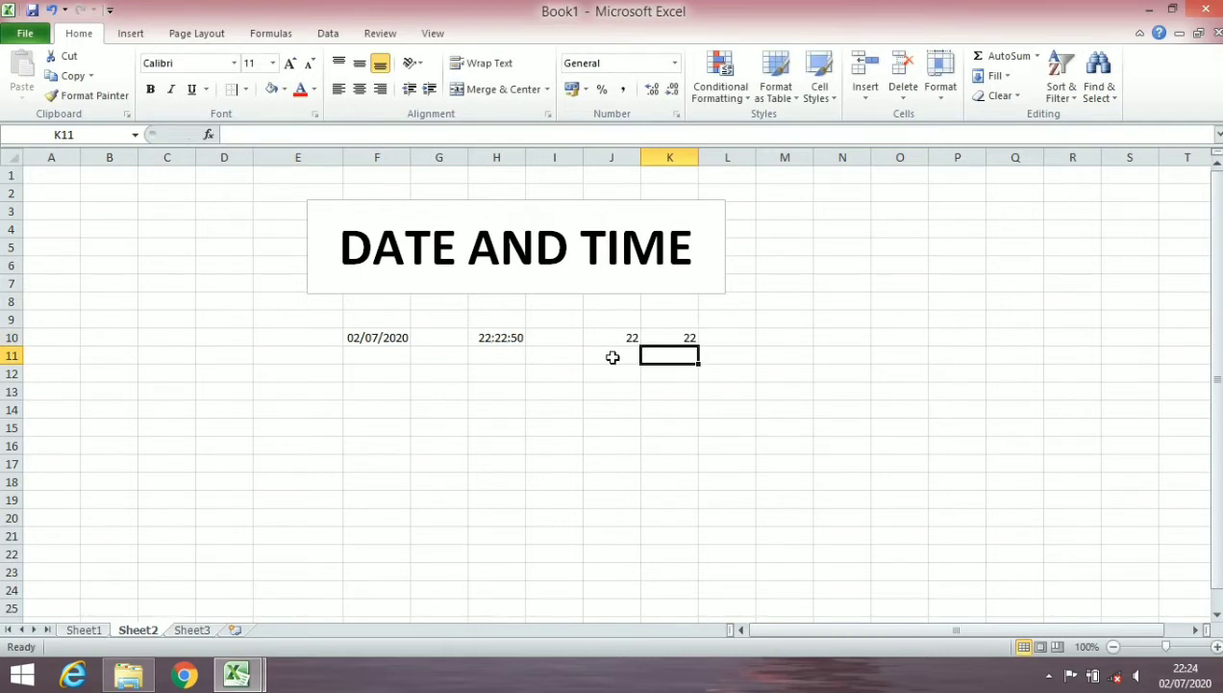
- Extract the second from the time in H10 with the formula =SECOND(H10) in cell L10
click(731, 338)
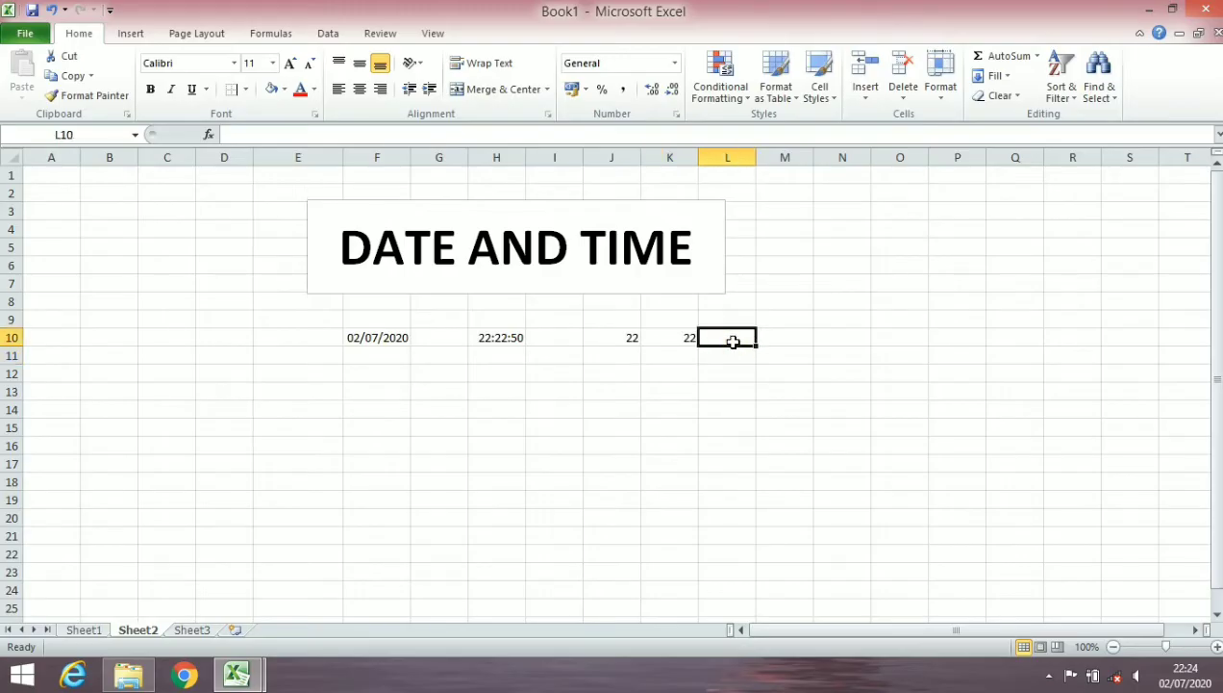
text(=SECO)
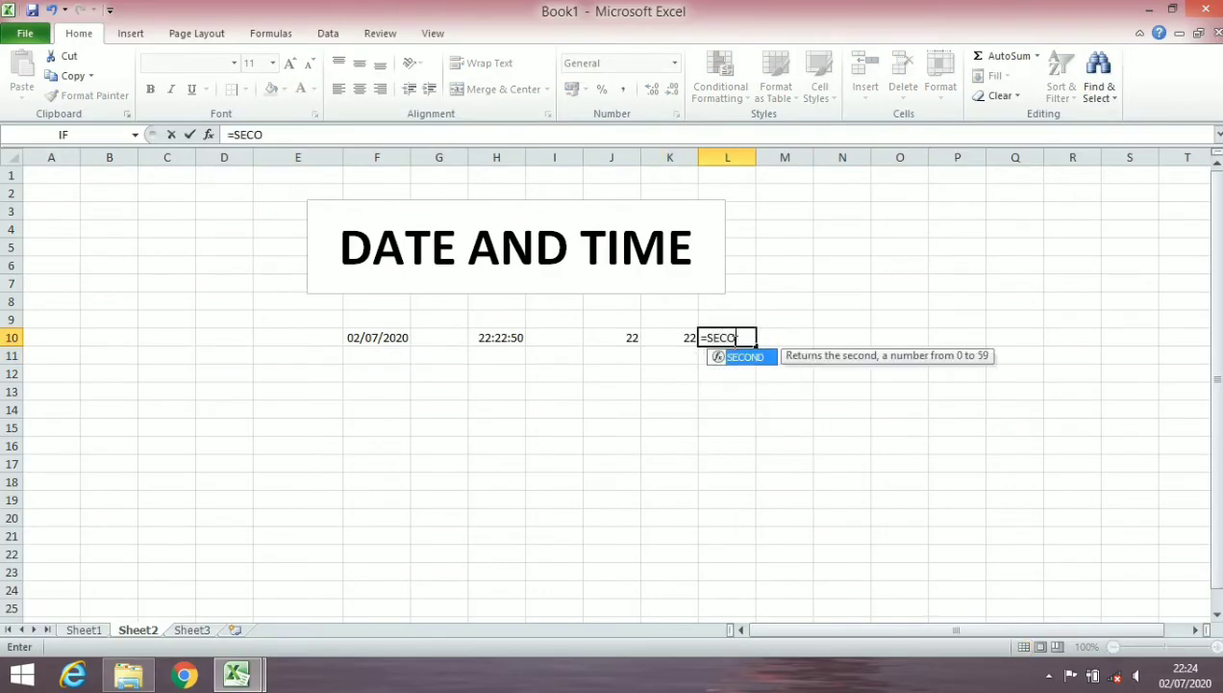
text(ND()
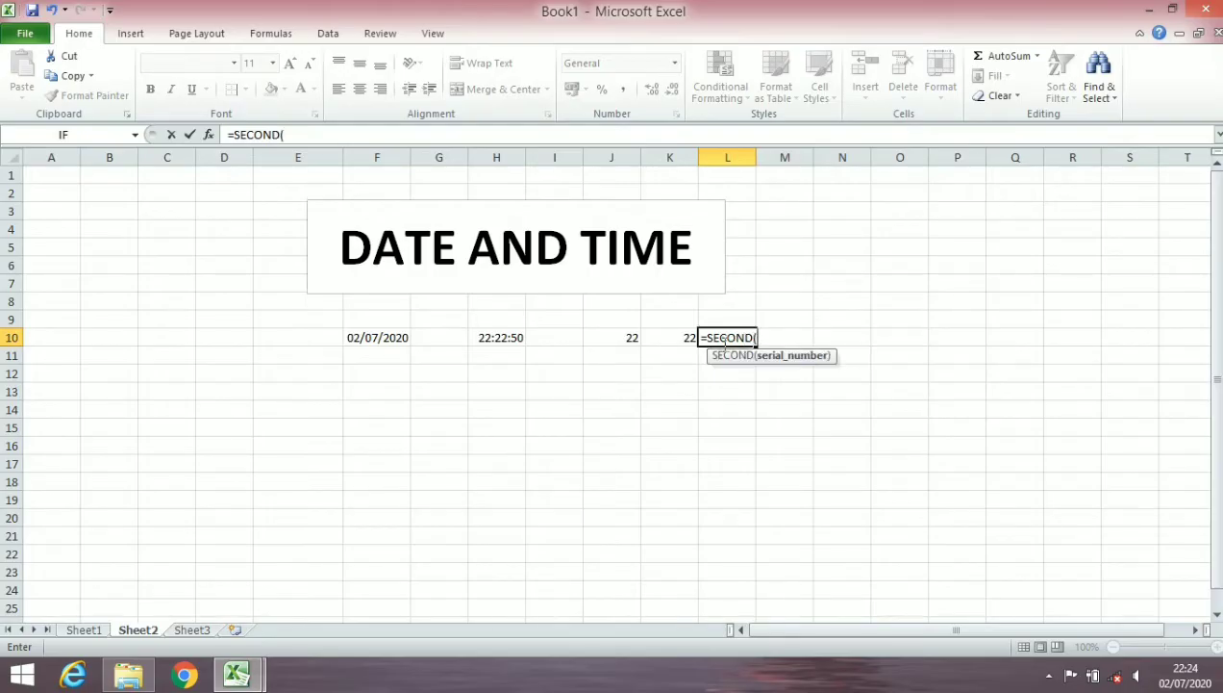
click(497, 335)
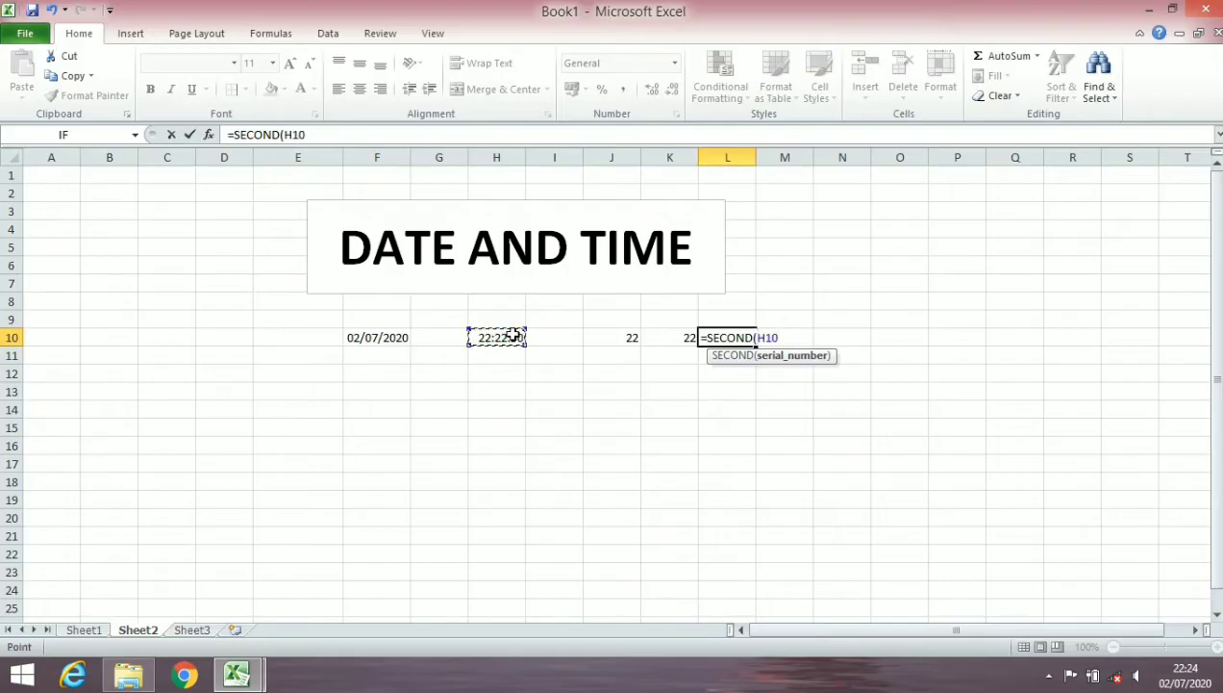
text())
key(Return)
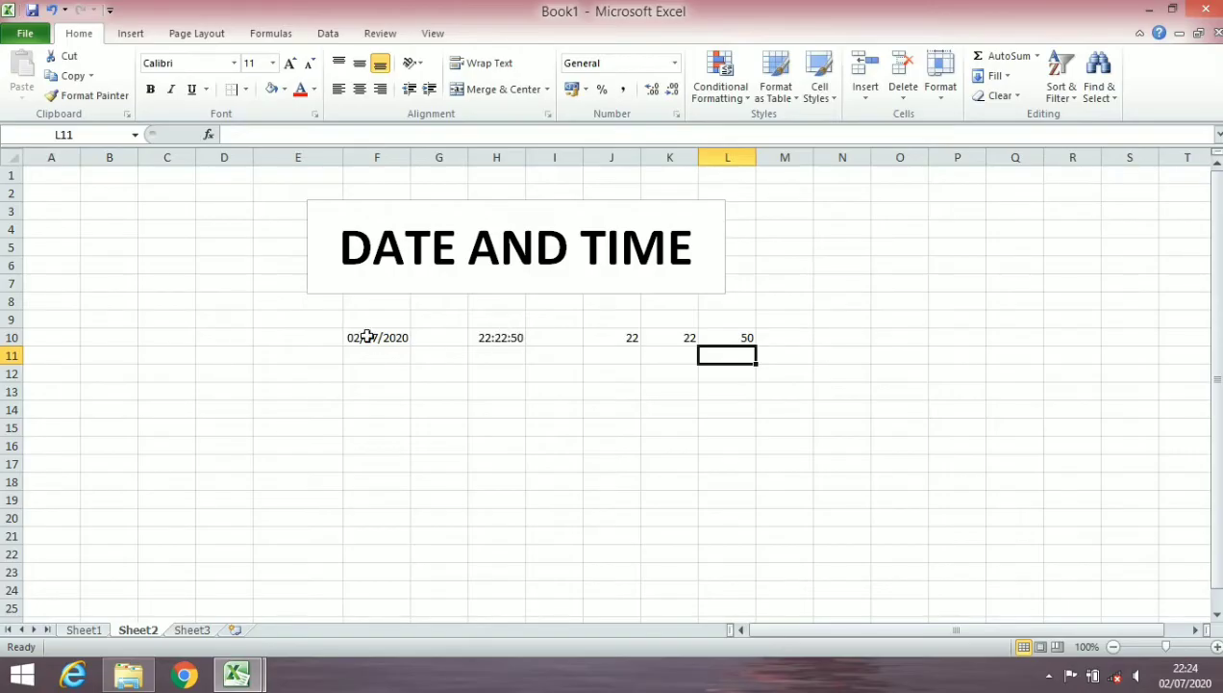
click(737, 333)
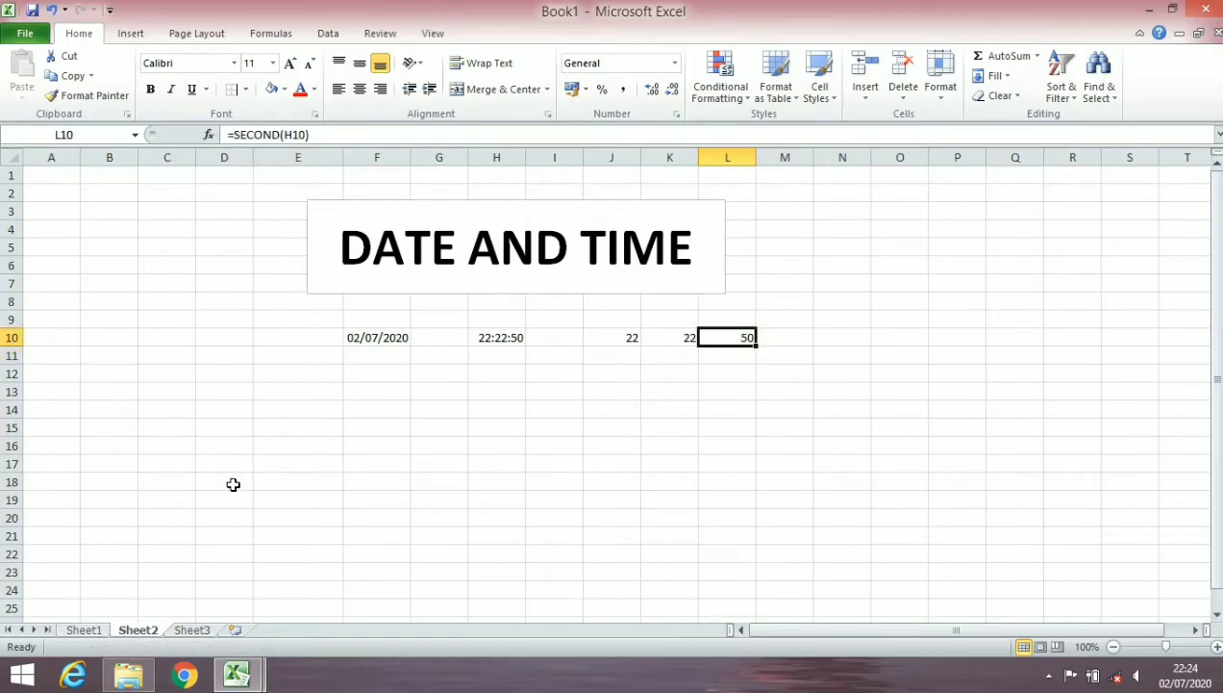
- On Sheet1, calculate the first renter's LAMA SEWA in cell I11 with the formula =E11-D11
click(92, 632)
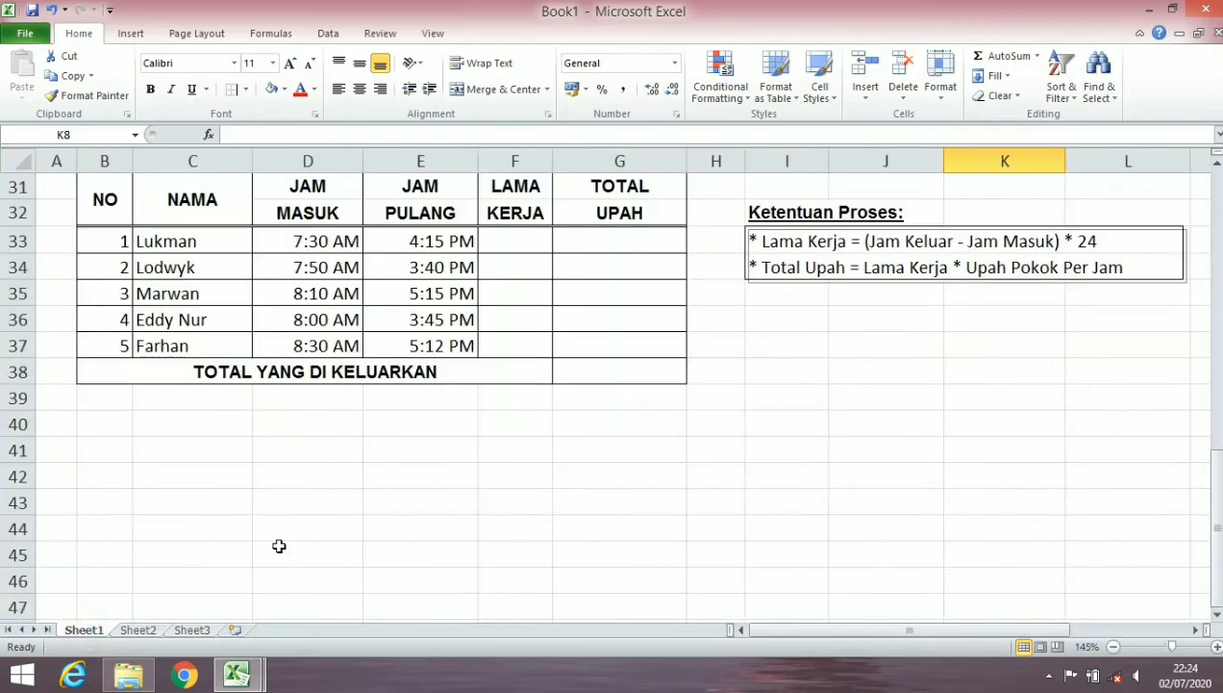
scroll(289, 553, up, 10)
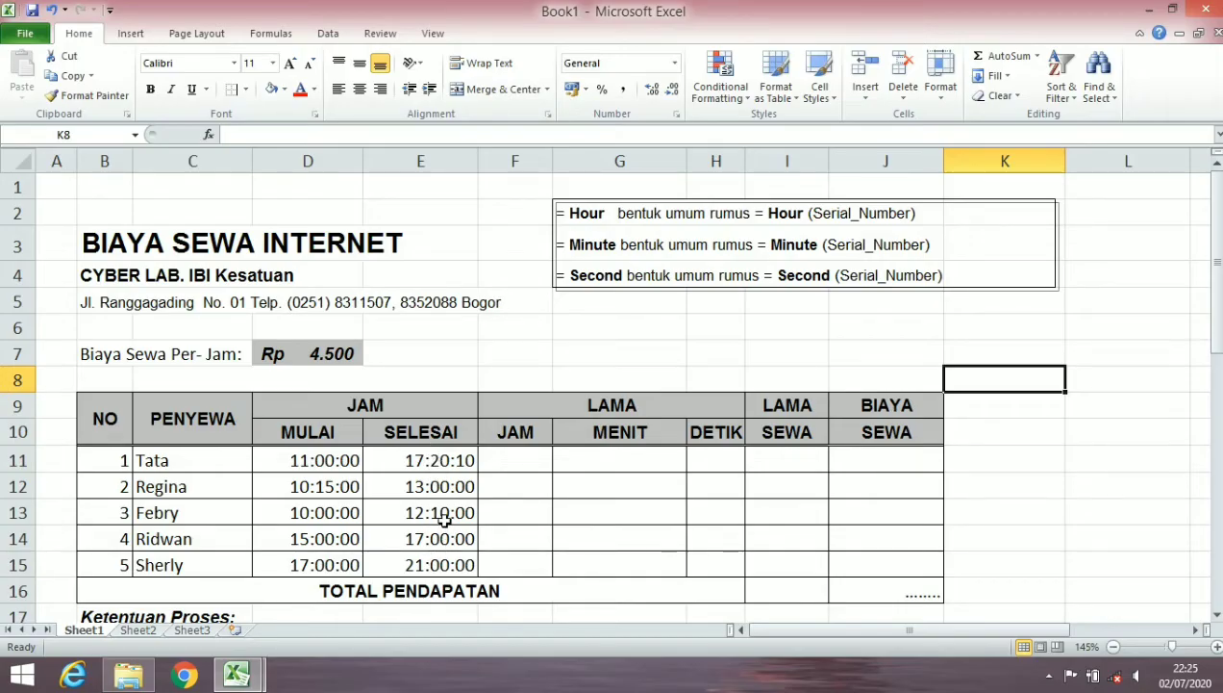
scroll(444, 519, down, 1)
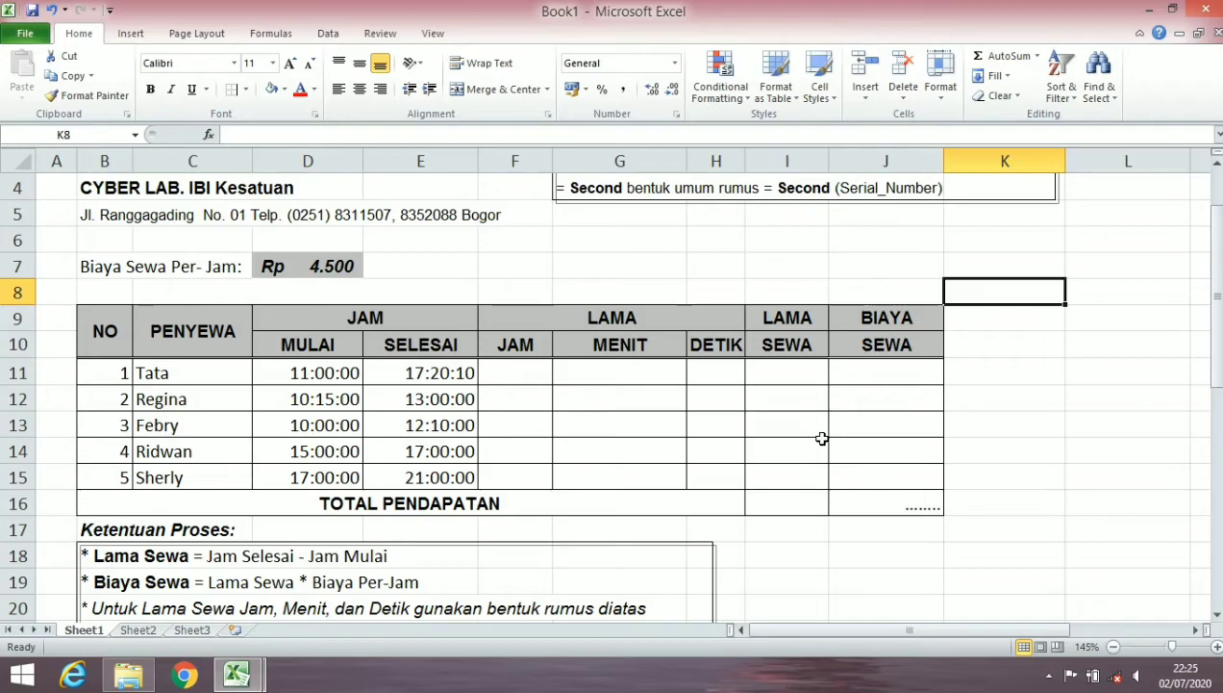
click(790, 365)
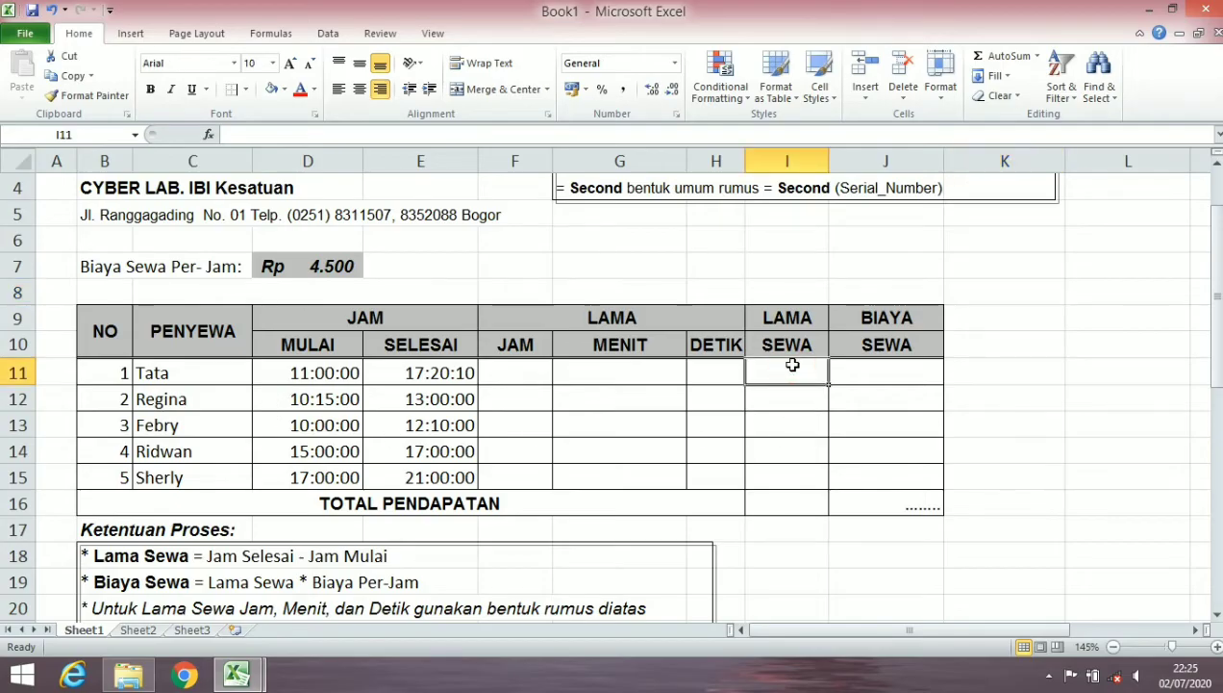
text(=)
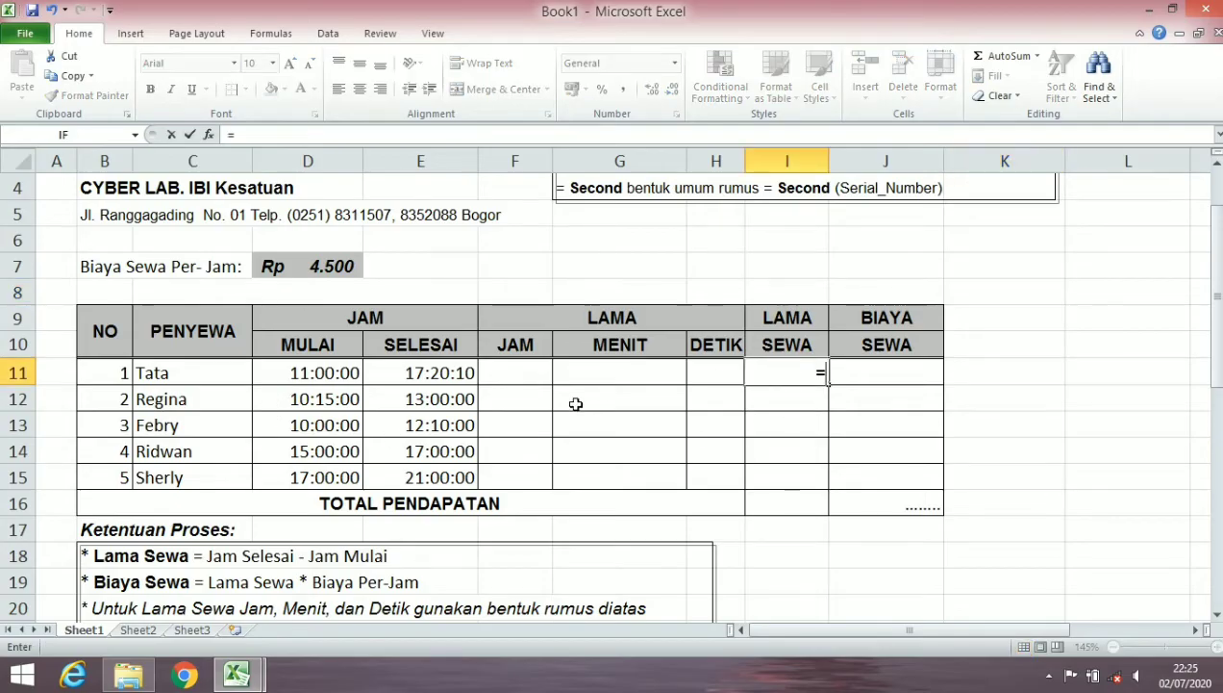
click(412, 375)
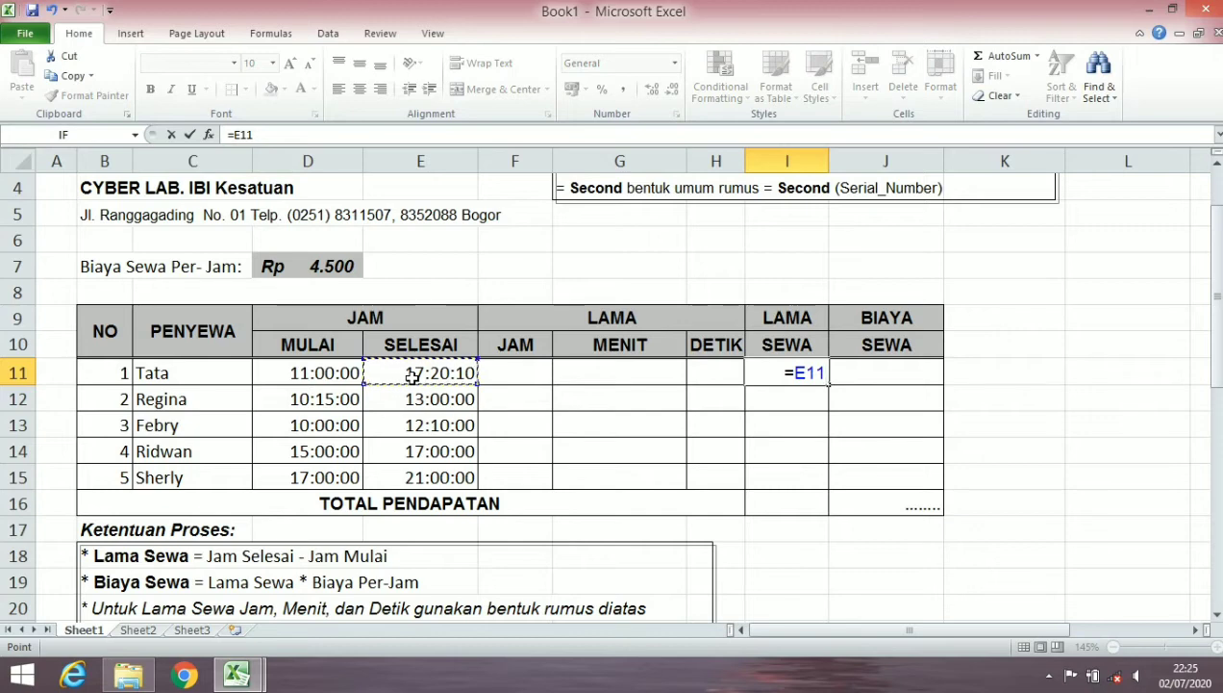
text(-)
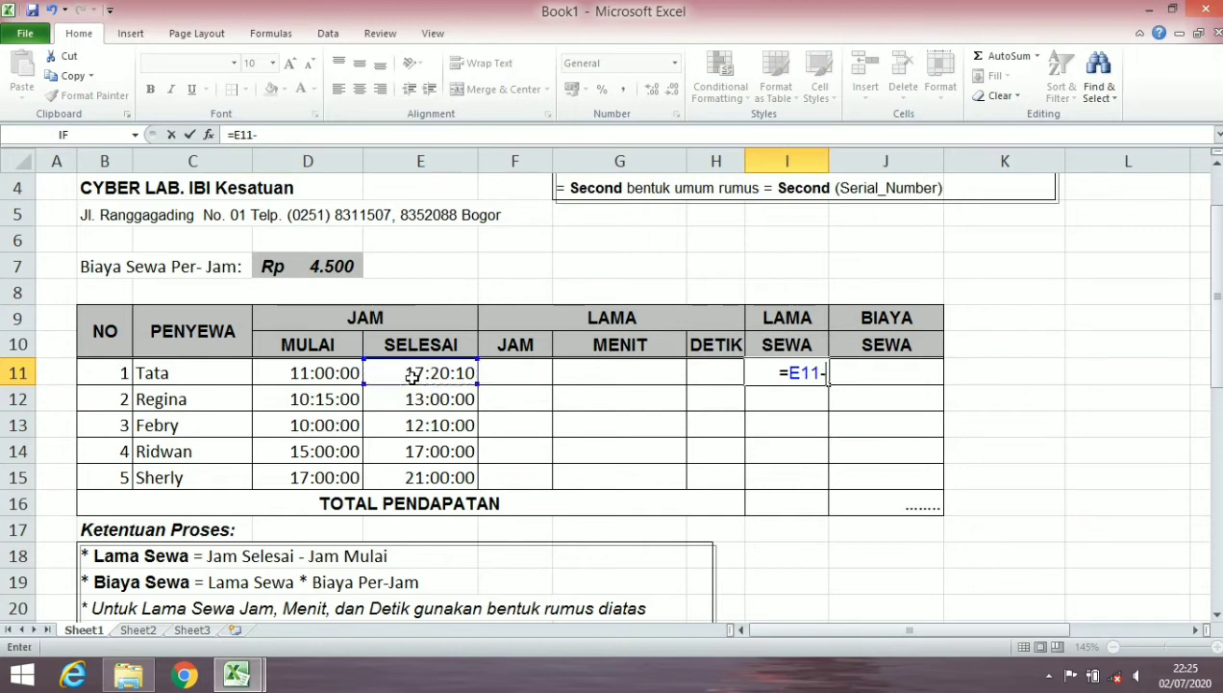
click(318, 375)
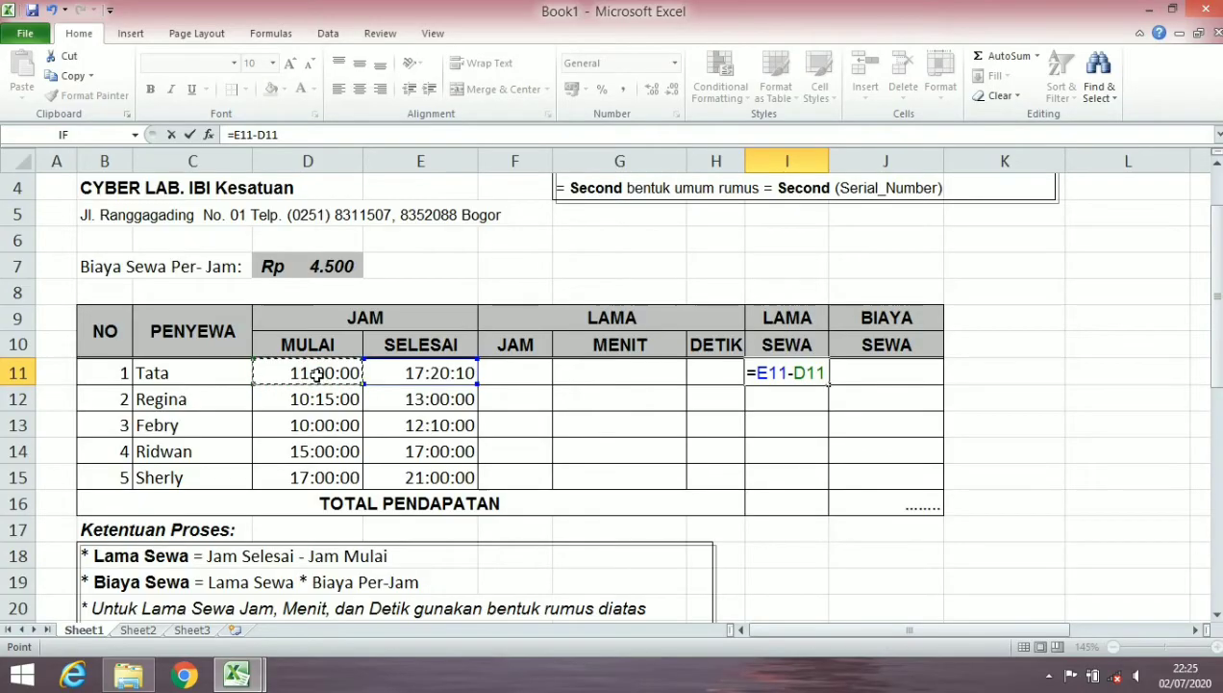
key(Return)
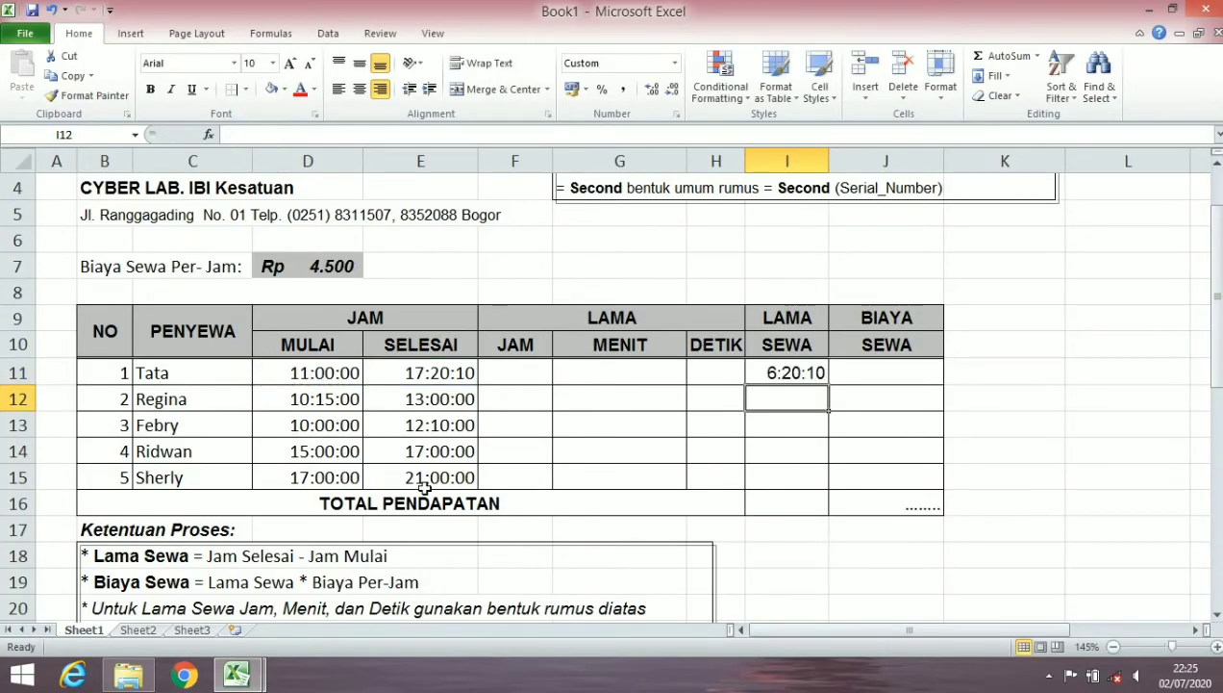
- Copy the LAMA SEWA formula from I11 down through I15 for the remaining renters
click(795, 373)
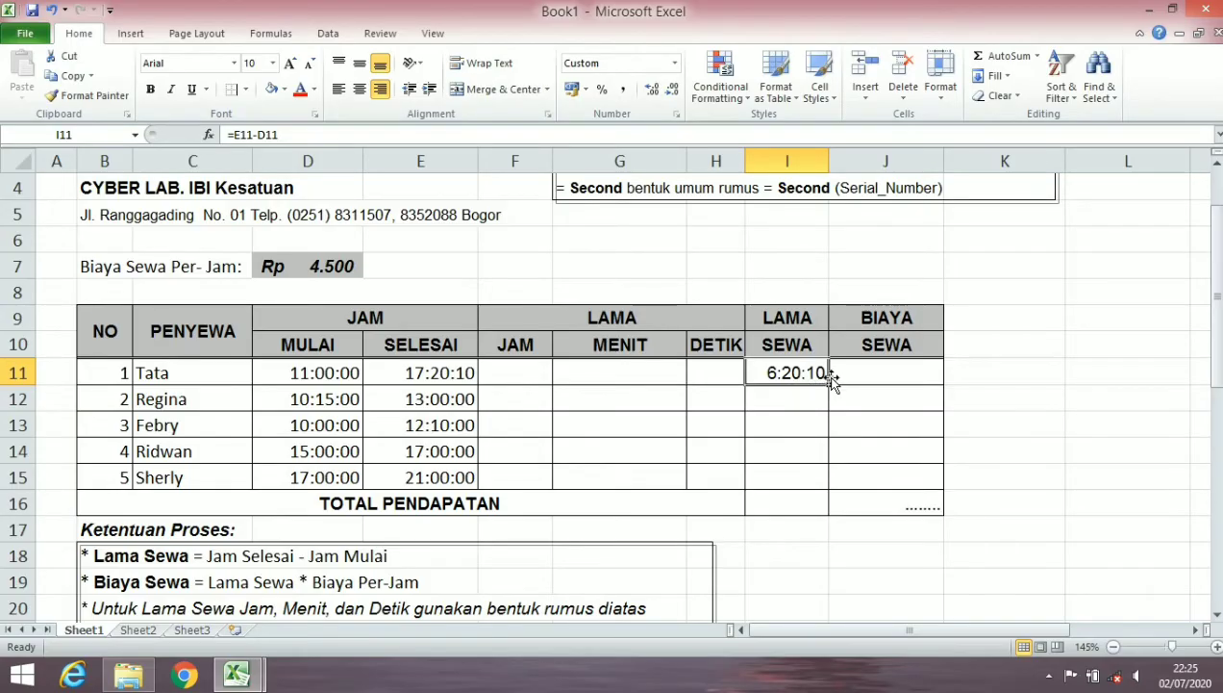
drag(827, 385, 824, 478)
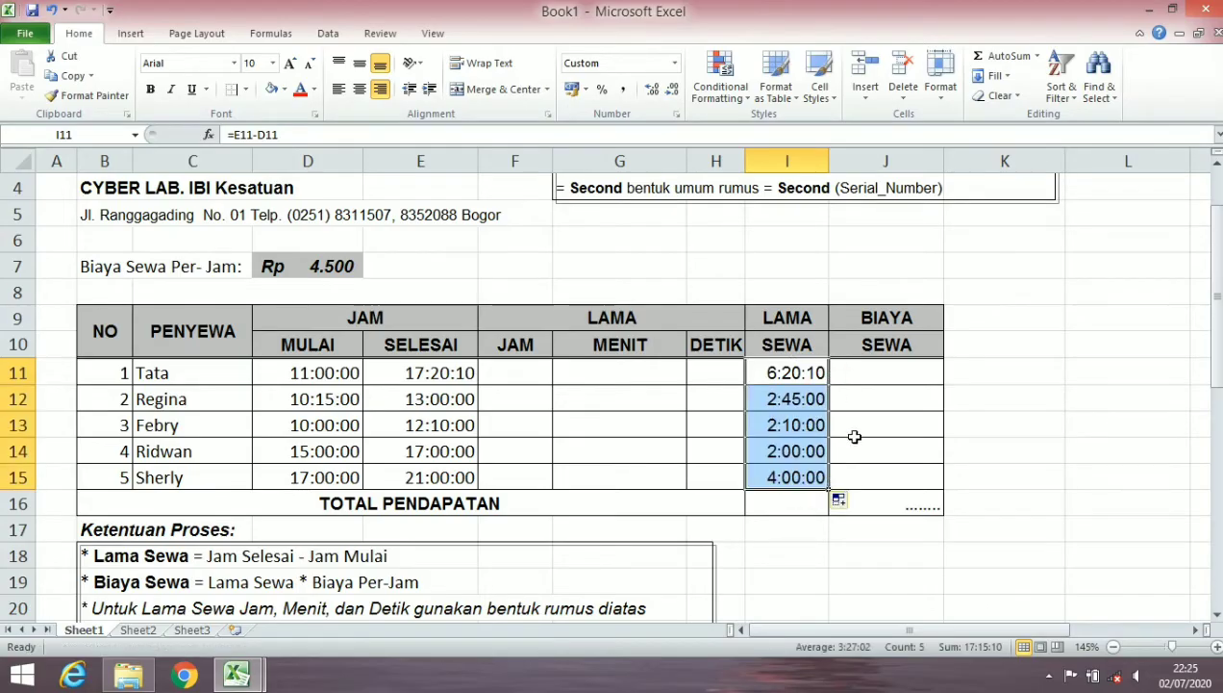
click(793, 375)
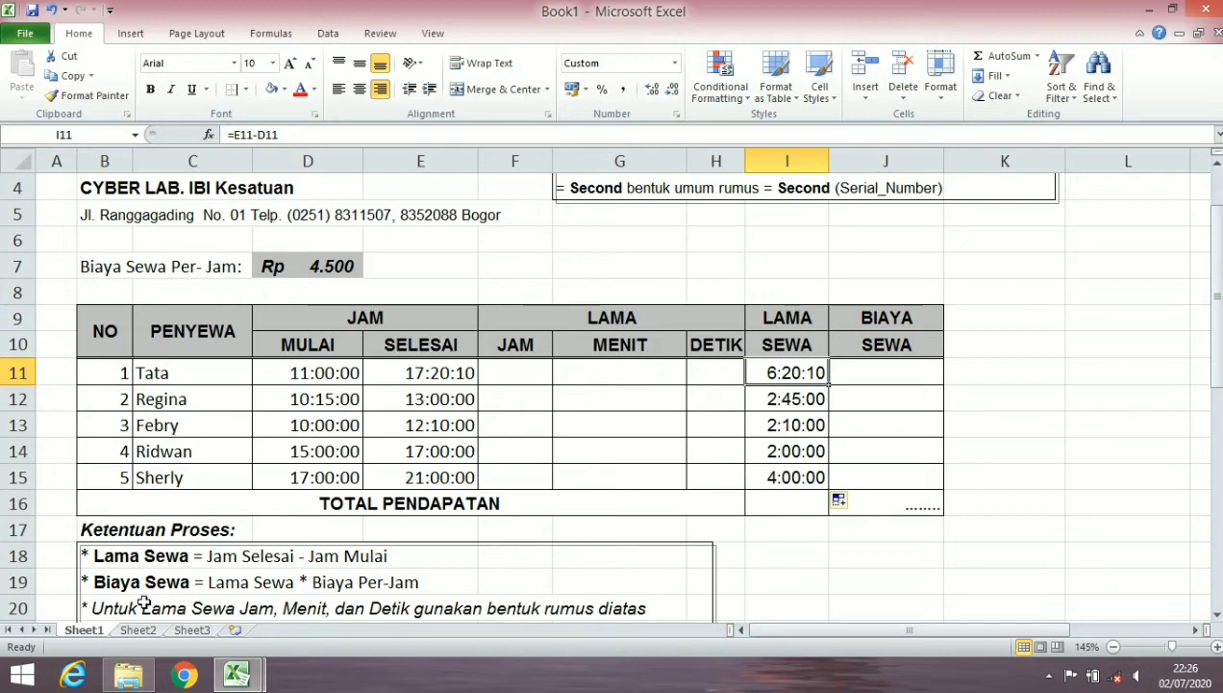
- Review the Ketentuan Proses rules below the rental table and the JAM, MENIT and DETIK headings under LAMA
scroll(144, 594, down, 2)
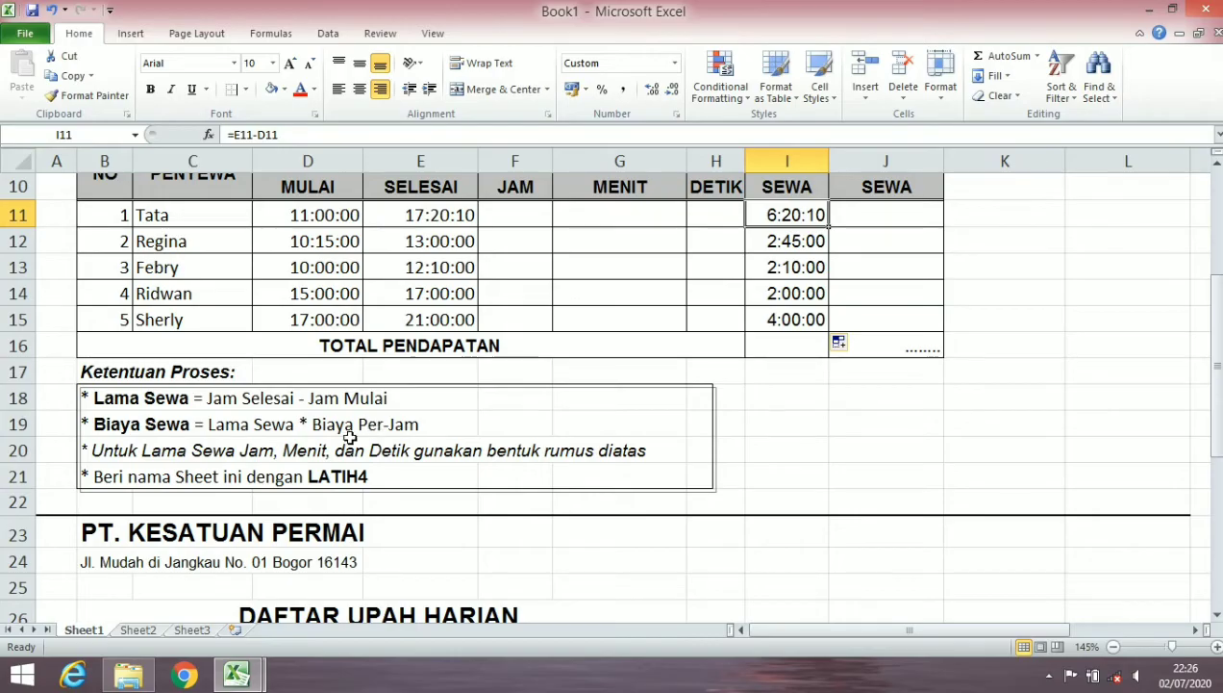
scroll(799, 289, up, 2)
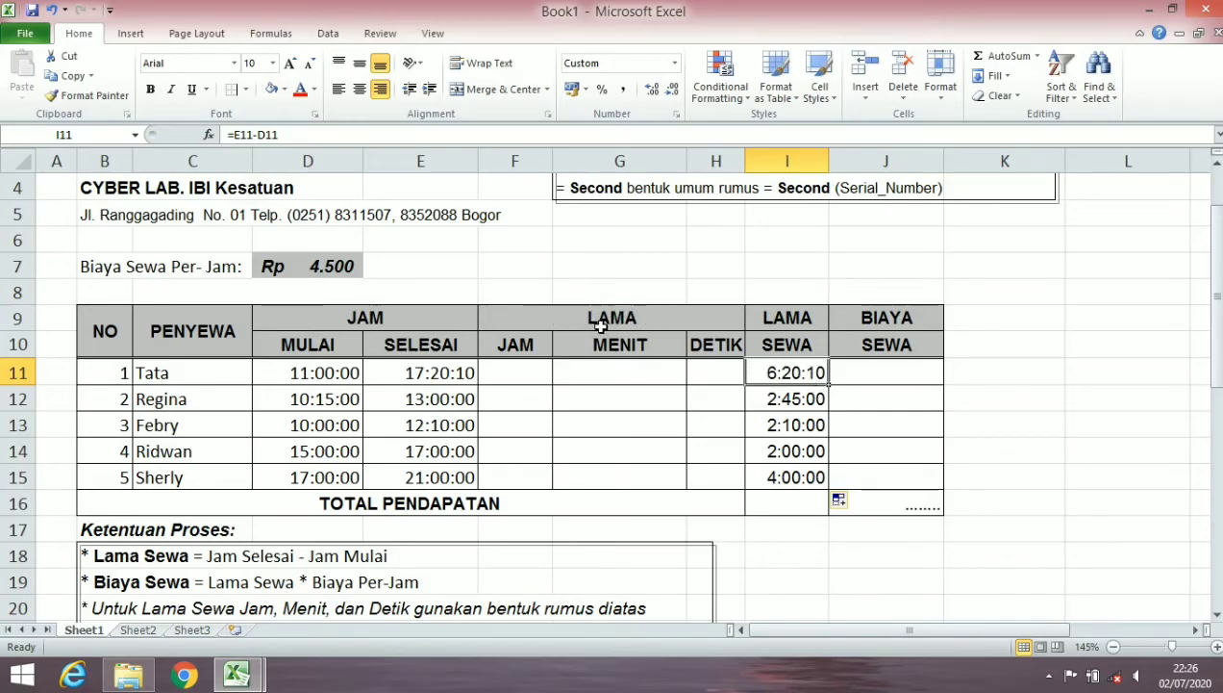
click(528, 344)
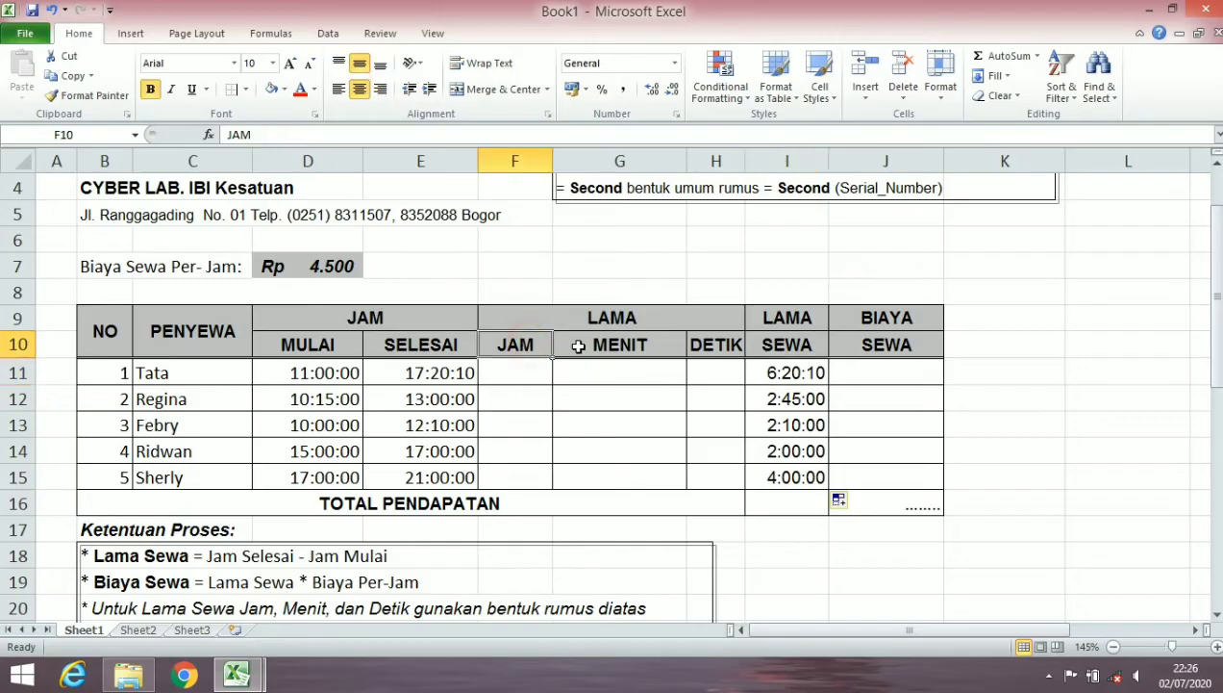
click(582, 344)
click(703, 348)
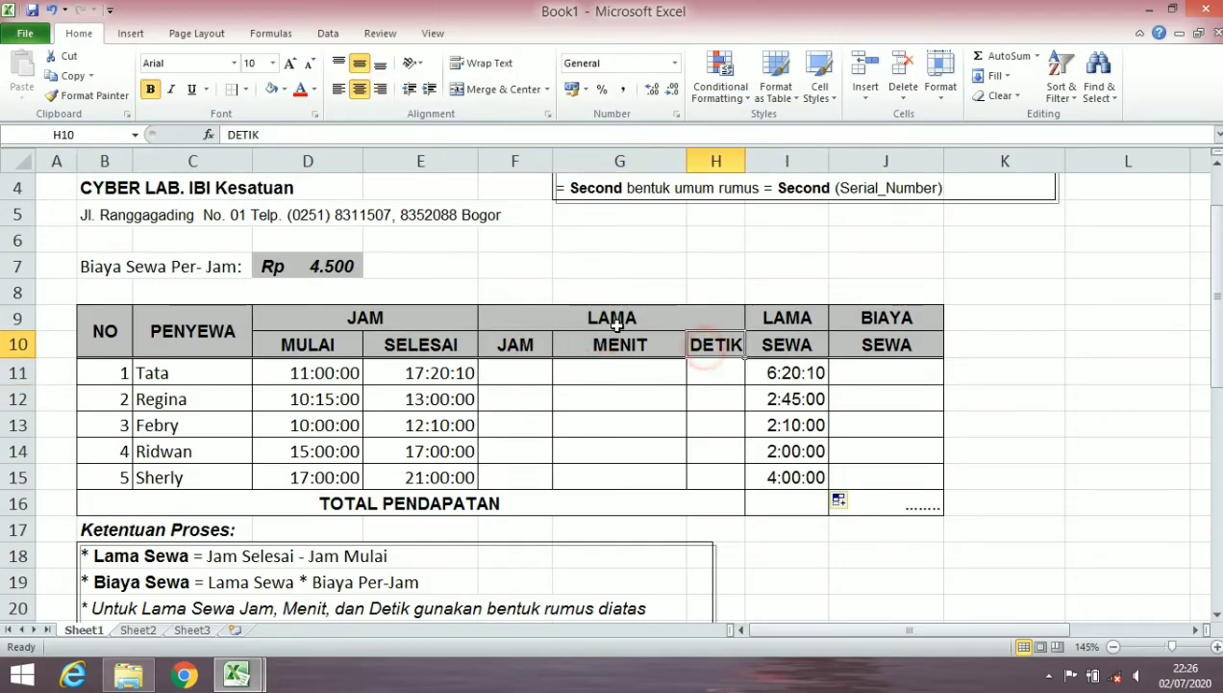
click(711, 317)
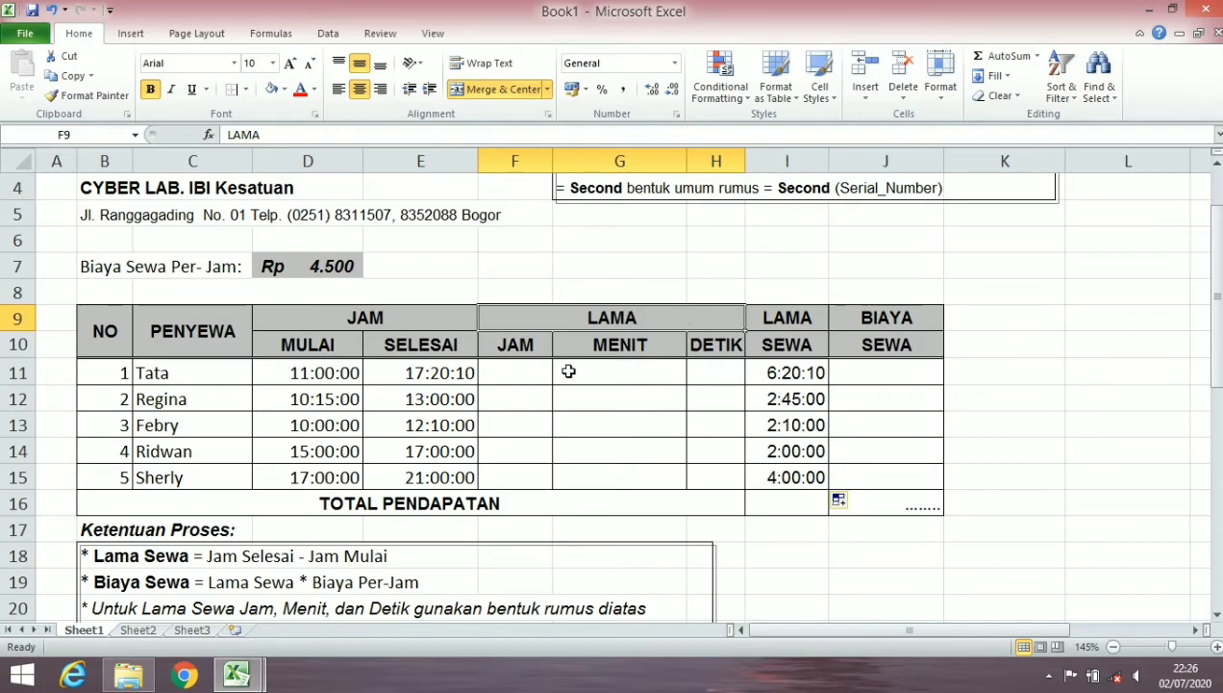
- Extract the hours from the first renter's LAMA SEWA with the formula =HOUR(I11) in JAM cell F11
click(537, 371)
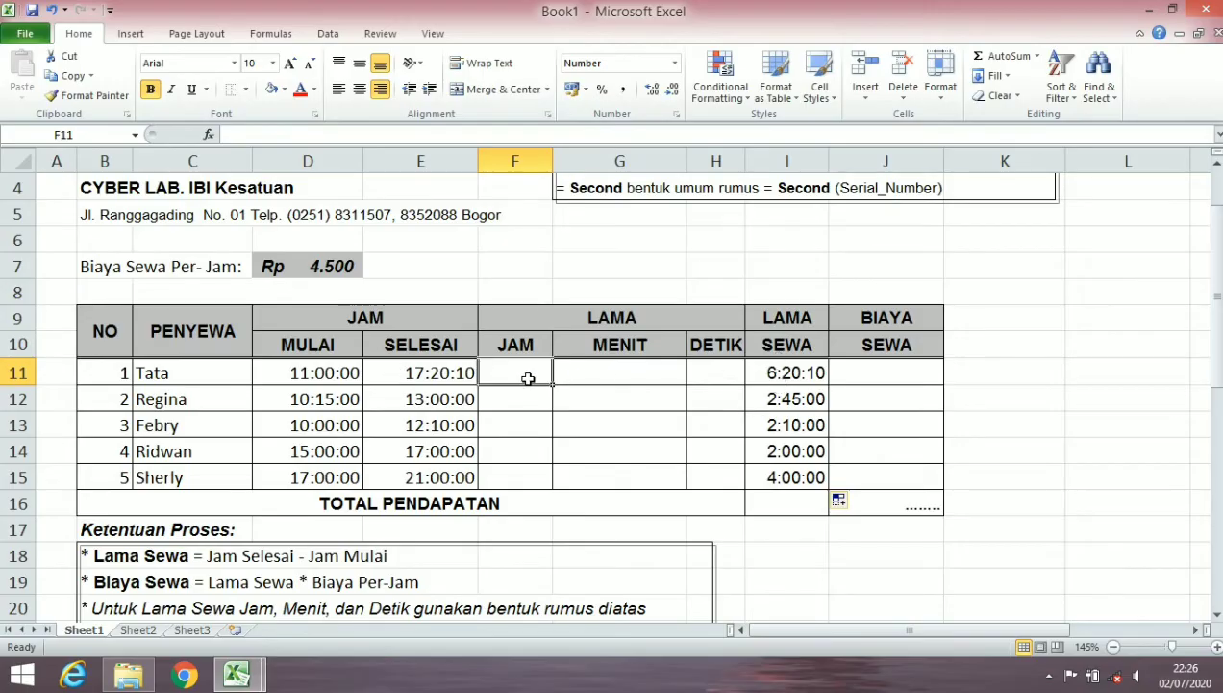
text(=)
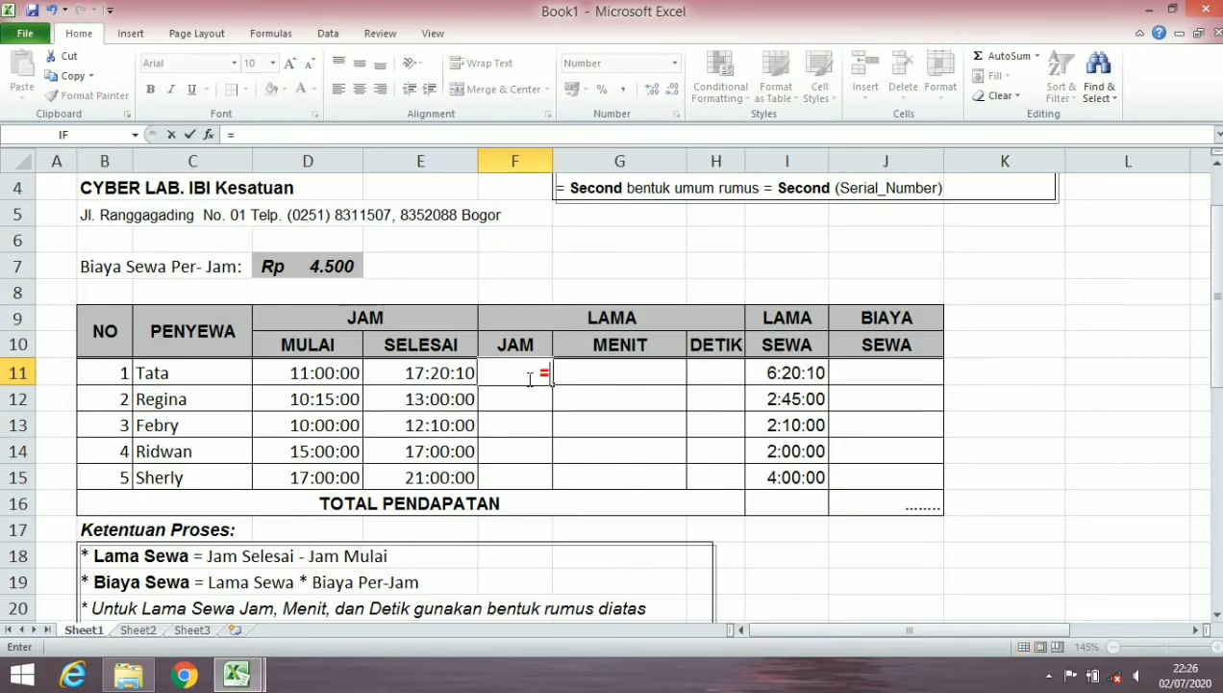
text(HO)
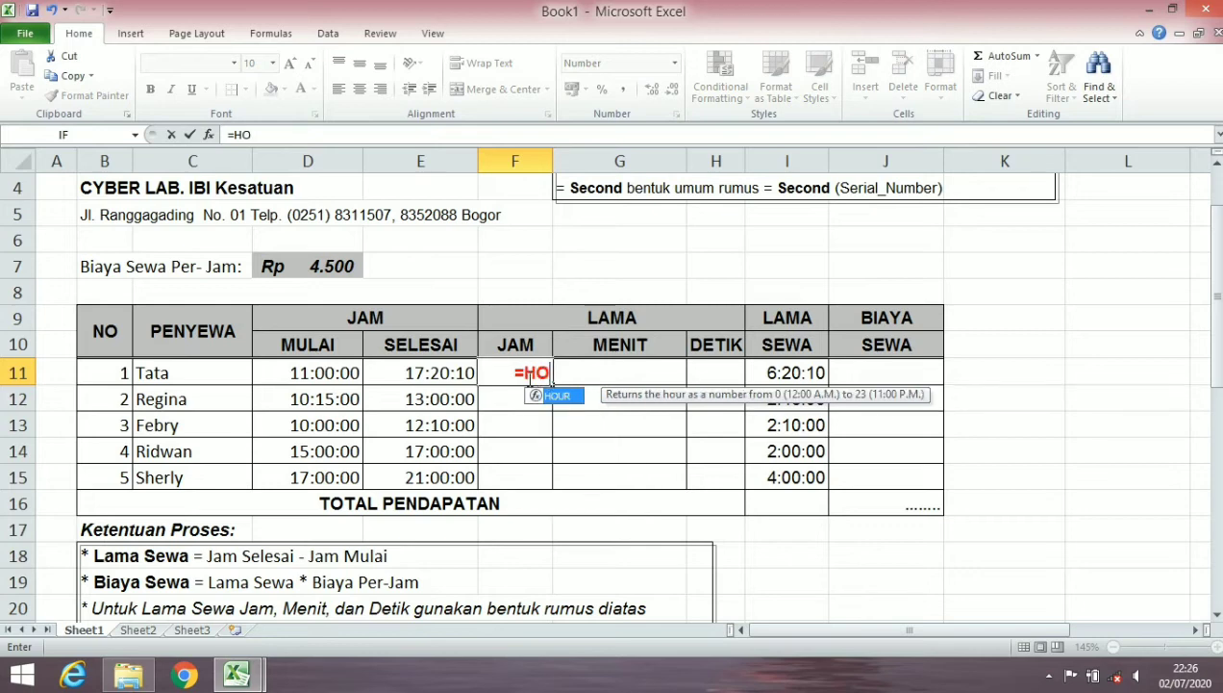
text(UR()
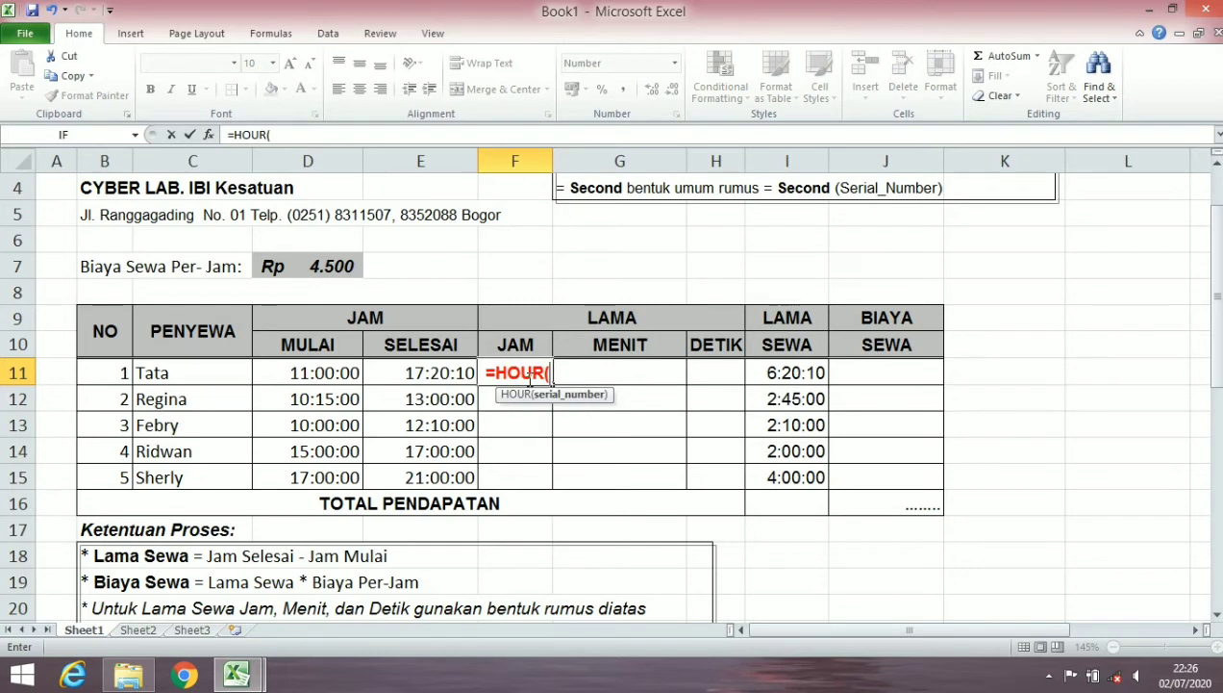
click(794, 377)
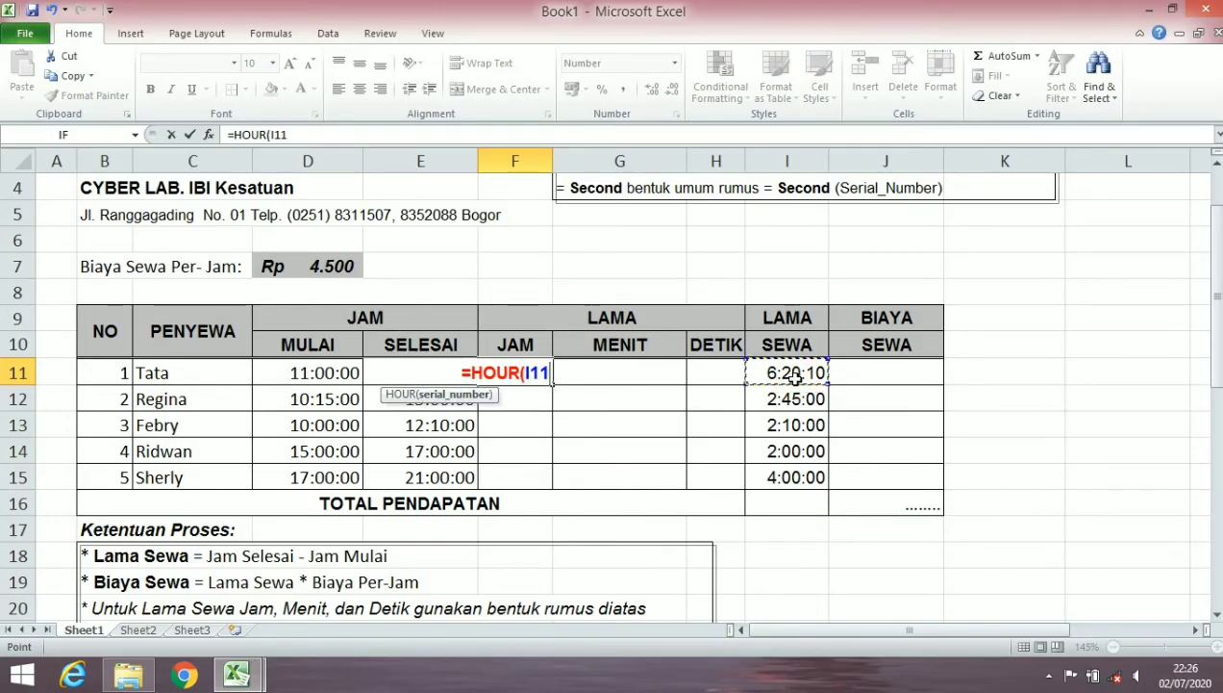
text())
key(Return)
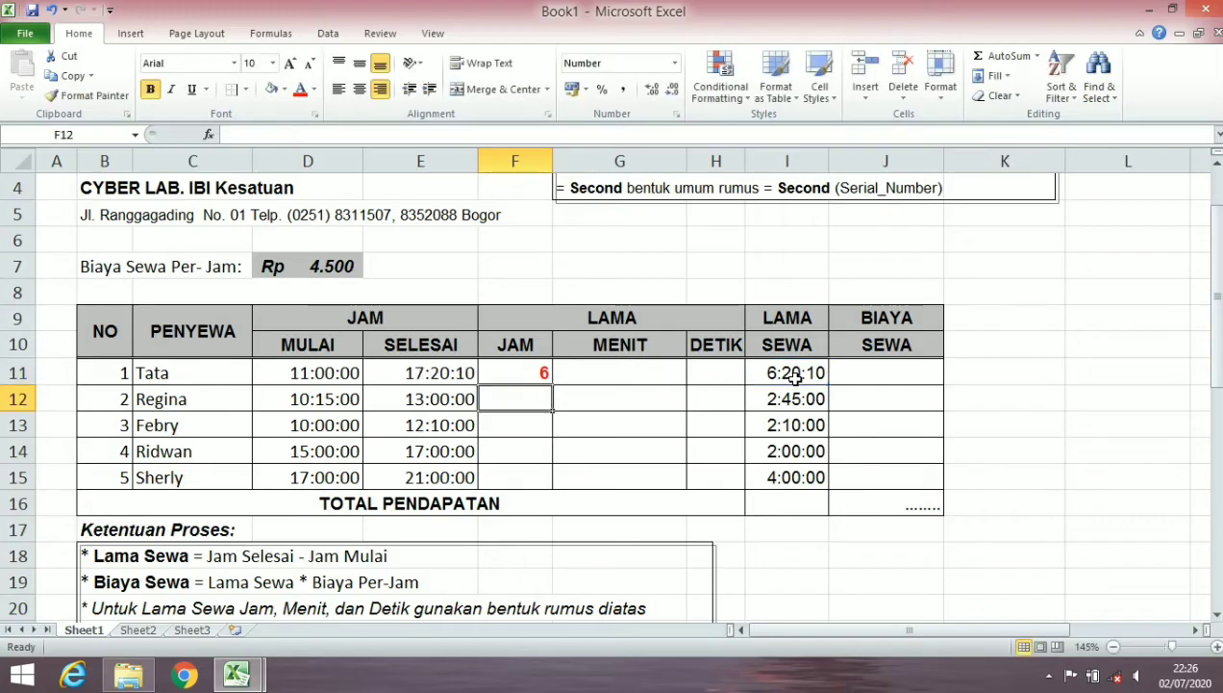
- Extract the minutes from the first renter's LAMA SEWA with the formula =MINUTE(I11) in MENIT cell G11
click(545, 373)
click(583, 378)
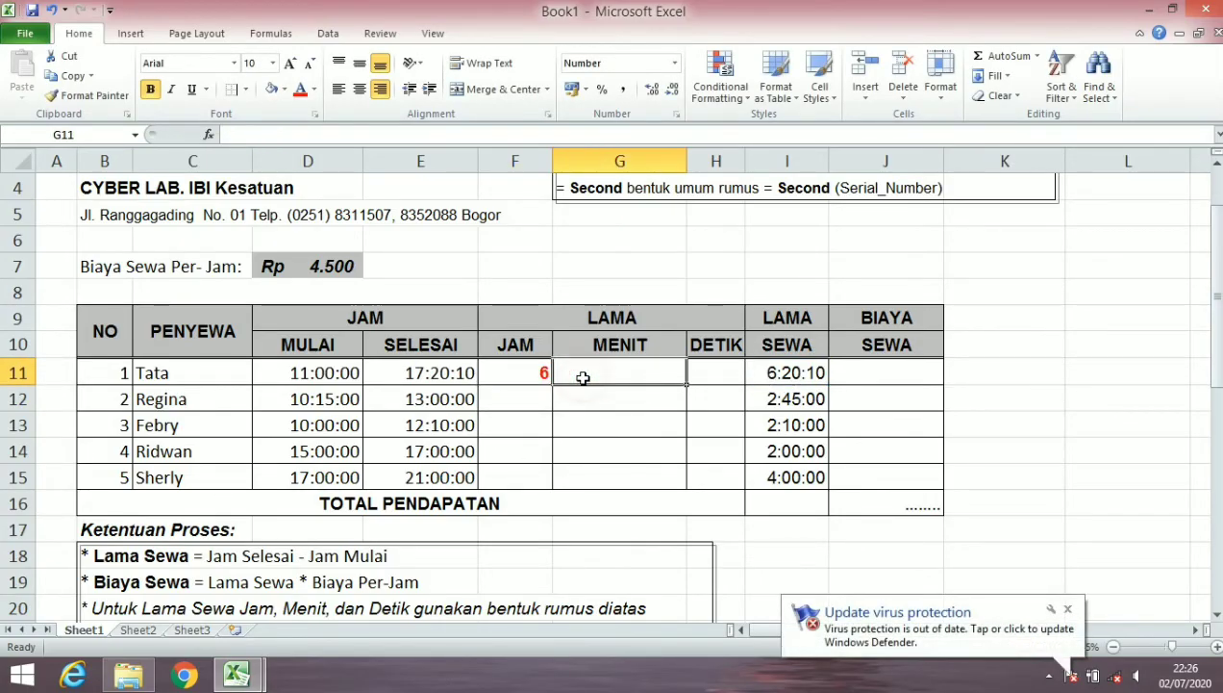
text(=MINUTE)
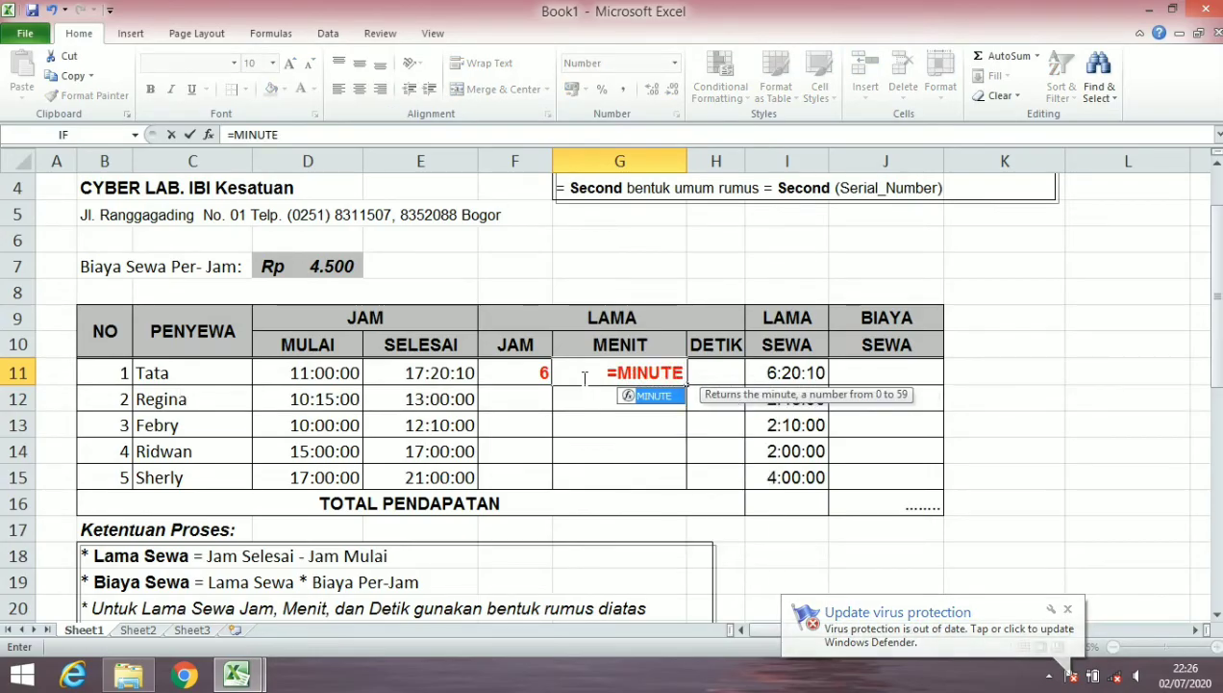
text(()
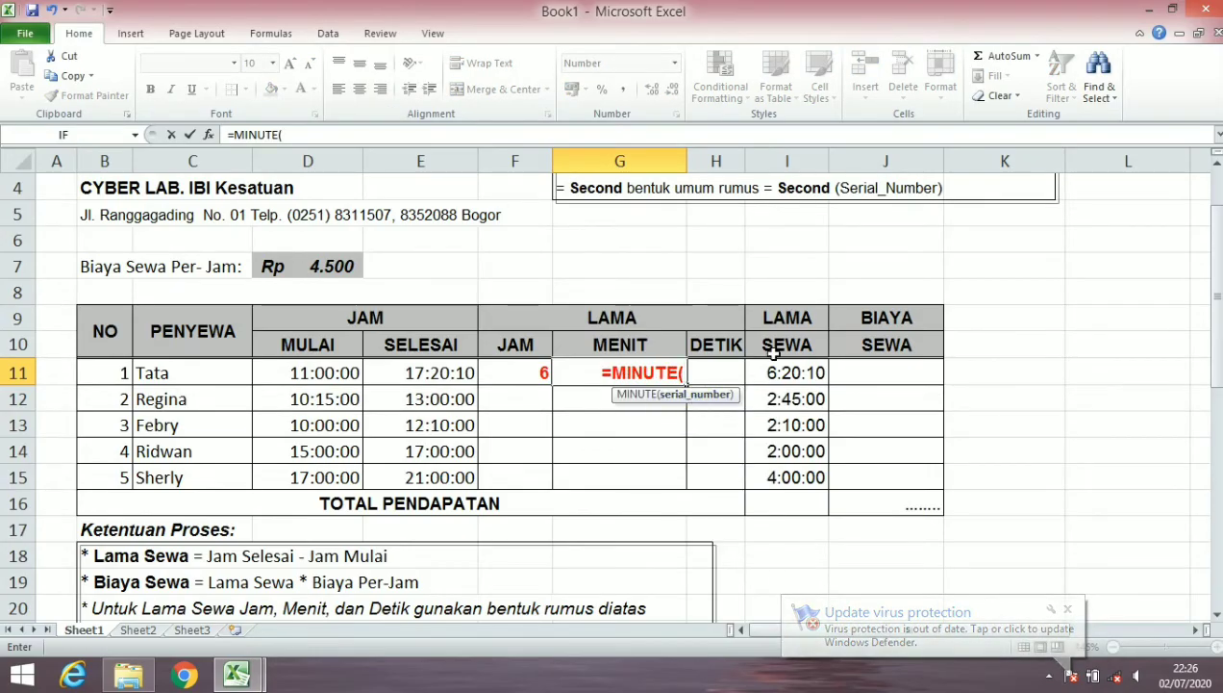
click(788, 371)
text())
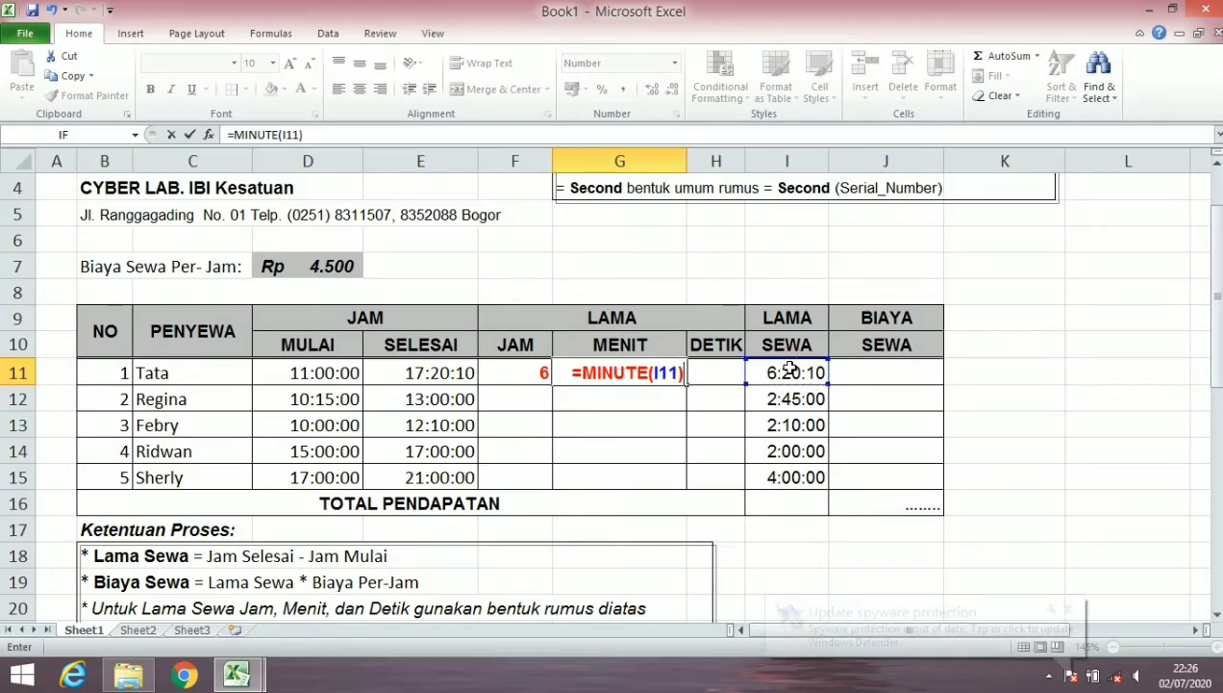
key(Return)
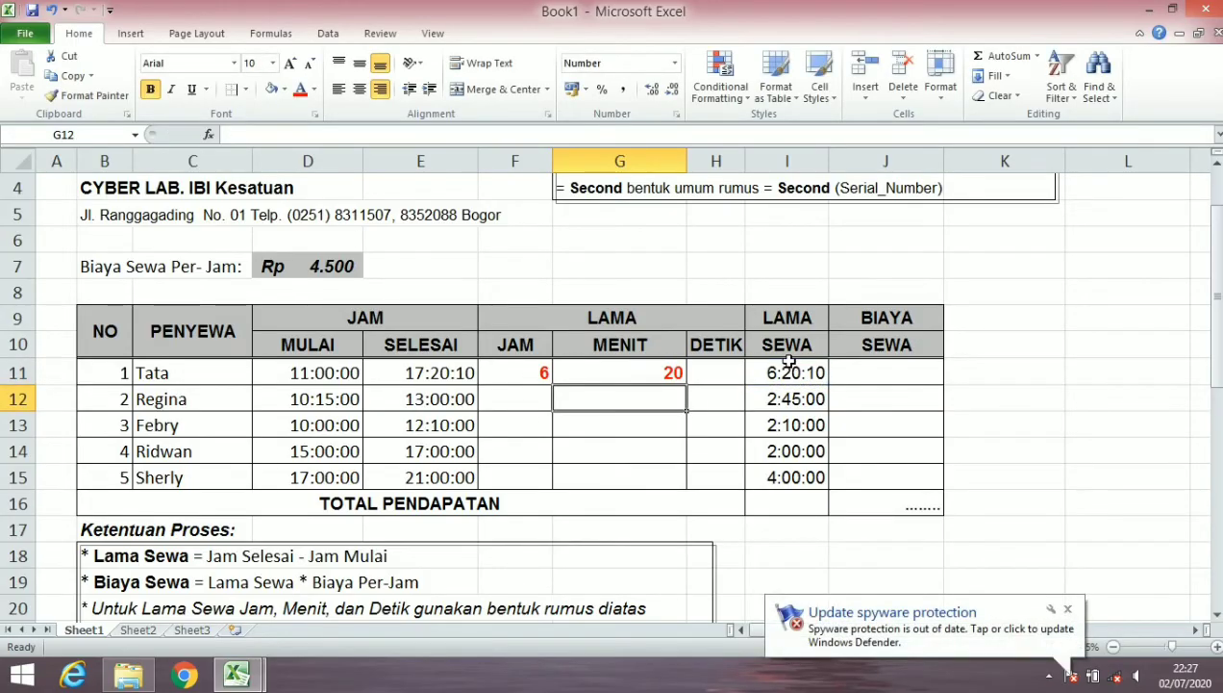
- Extract the seconds from the first renter's LAMA SEWA with the formula =SECOND(I11) in DETIK cell H11
click(715, 372)
text(=)
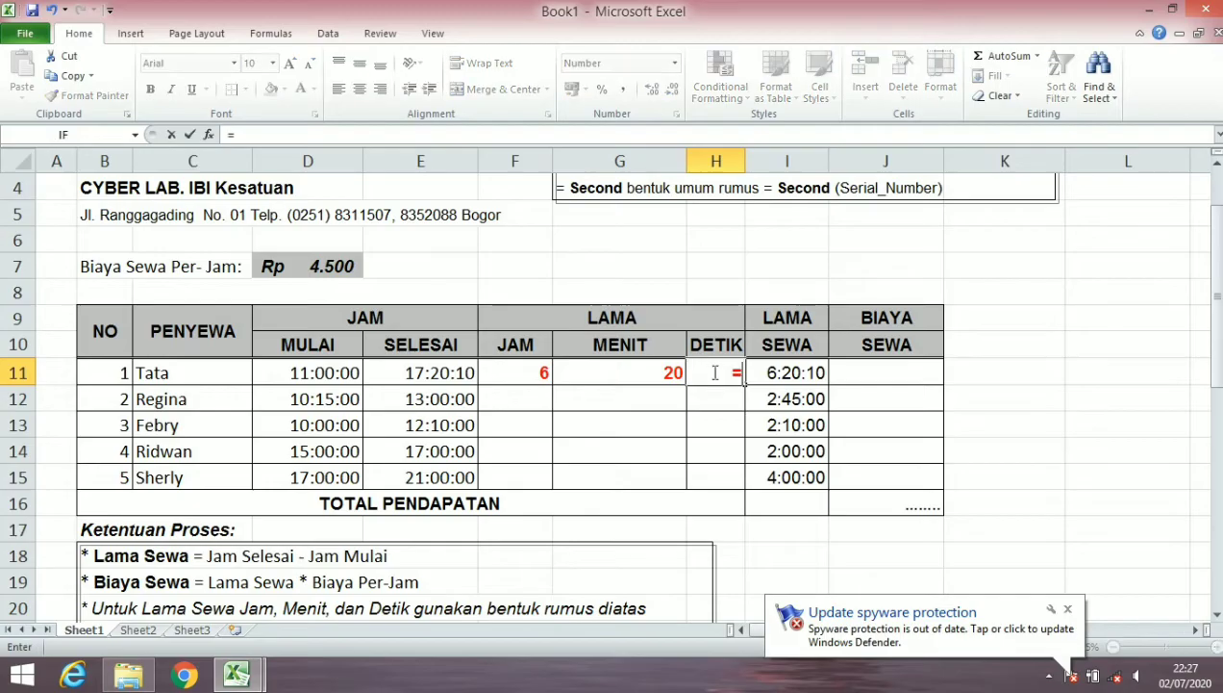
text(SE)
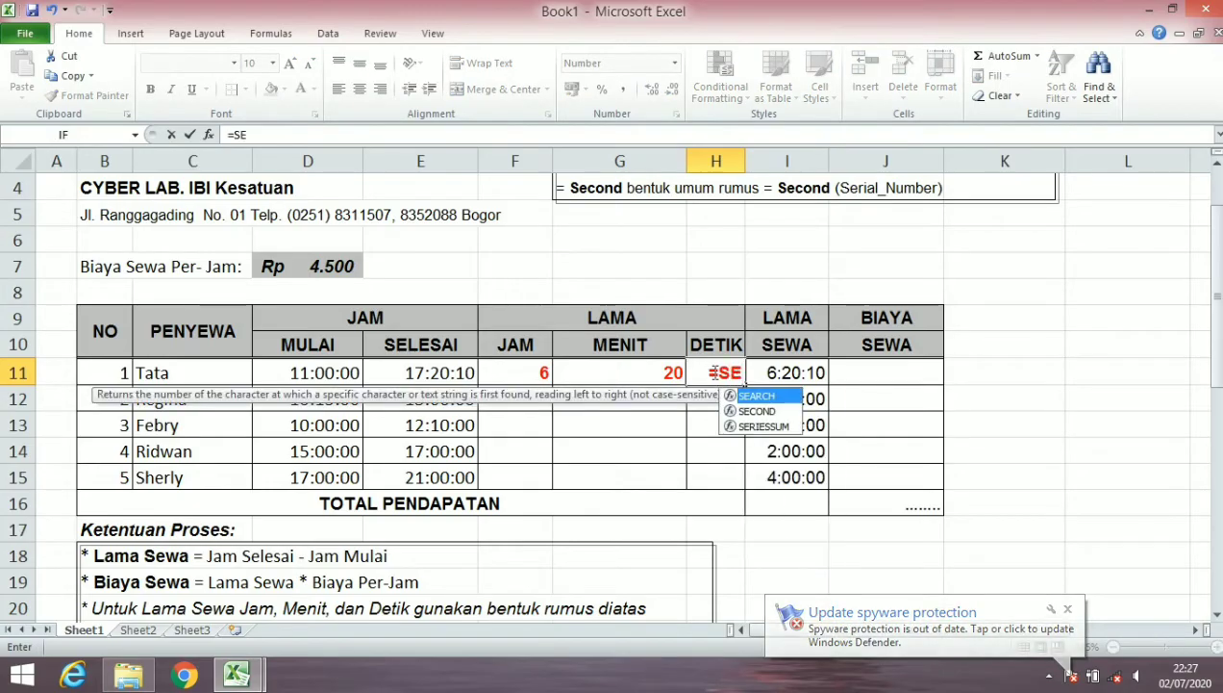
text(COND)
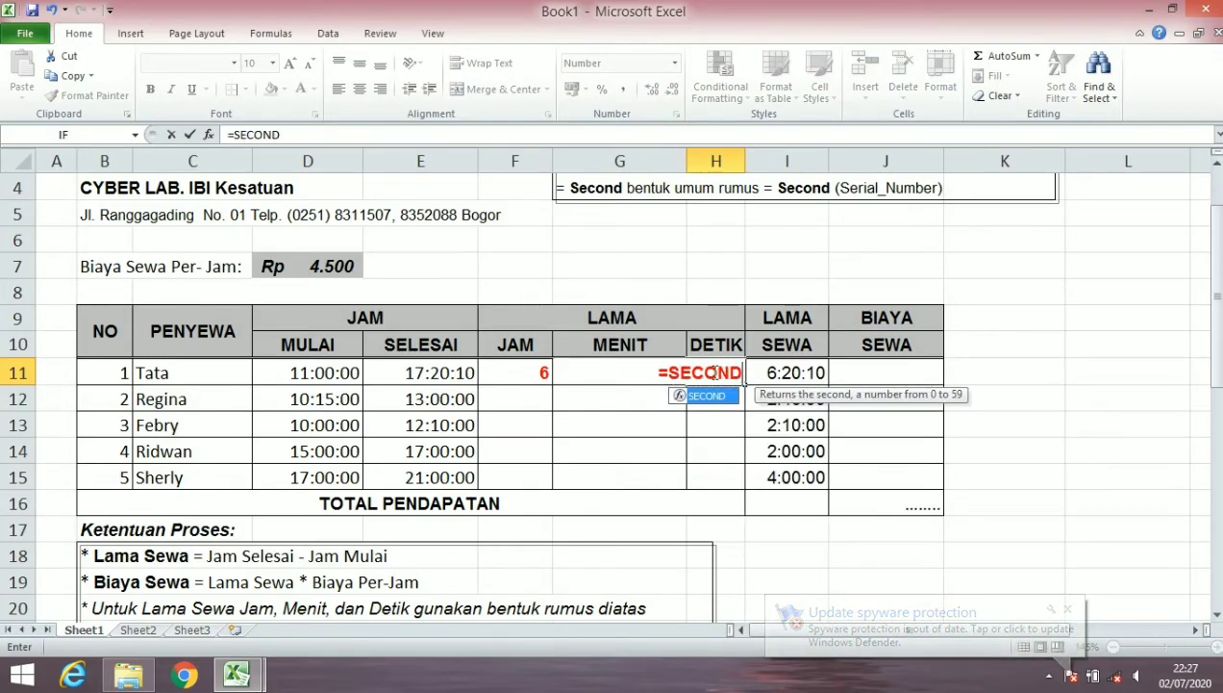
text(()
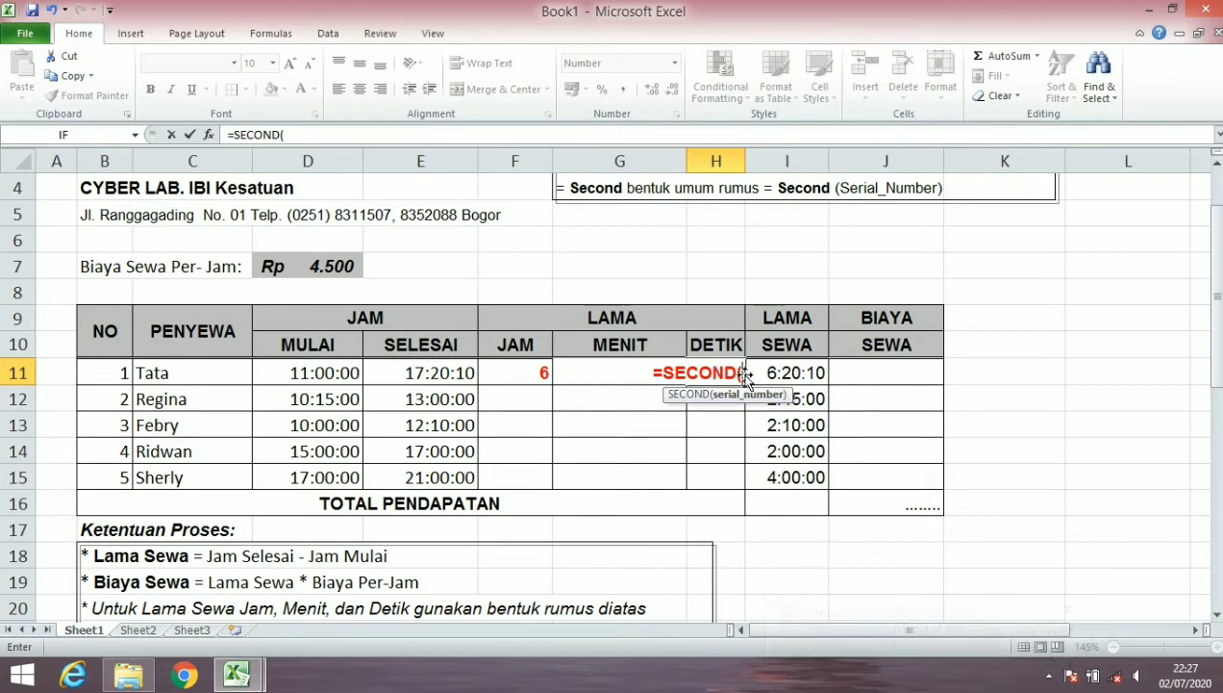
click(757, 374)
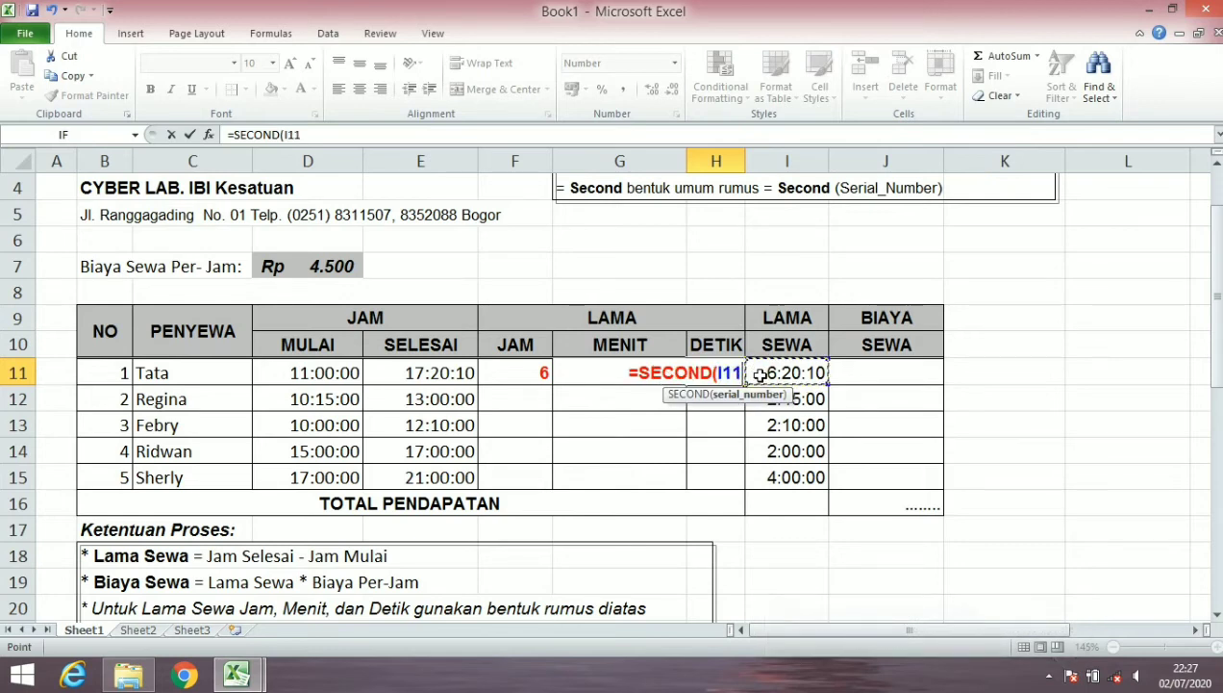
text())
key(Return)
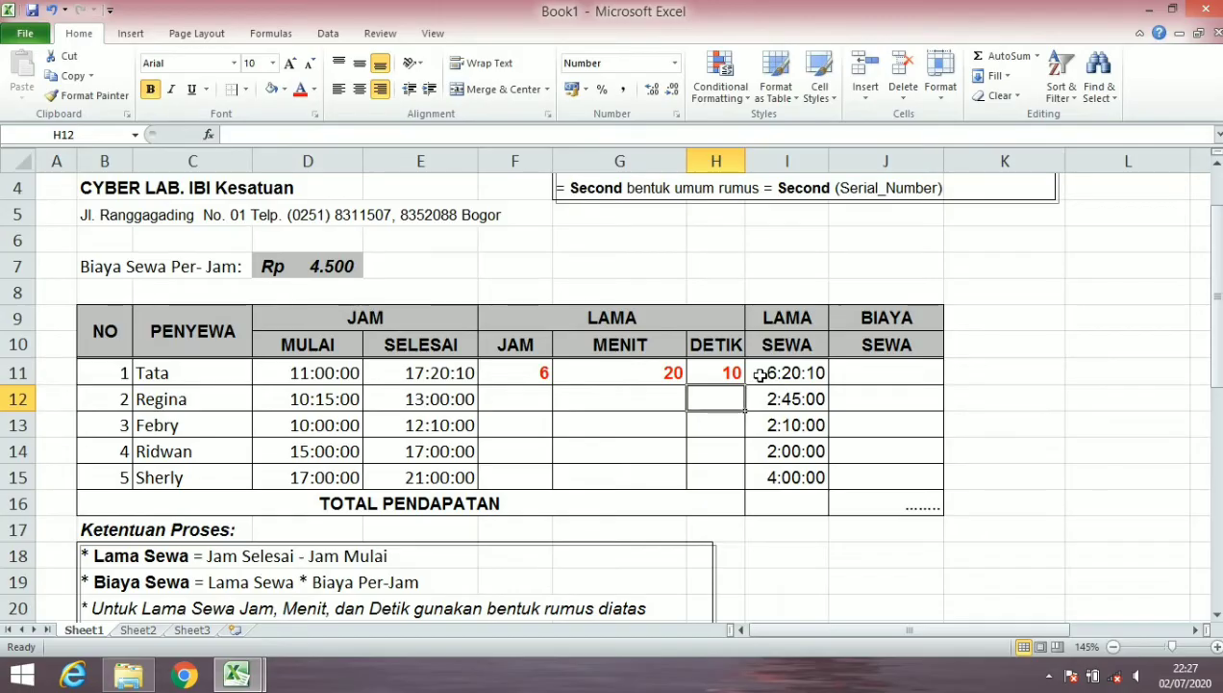
- Copy the JAM, MENIT and DETIK formulas from F11:H11 down through row 15 for the remaining renters
drag(538, 373, 739, 481)
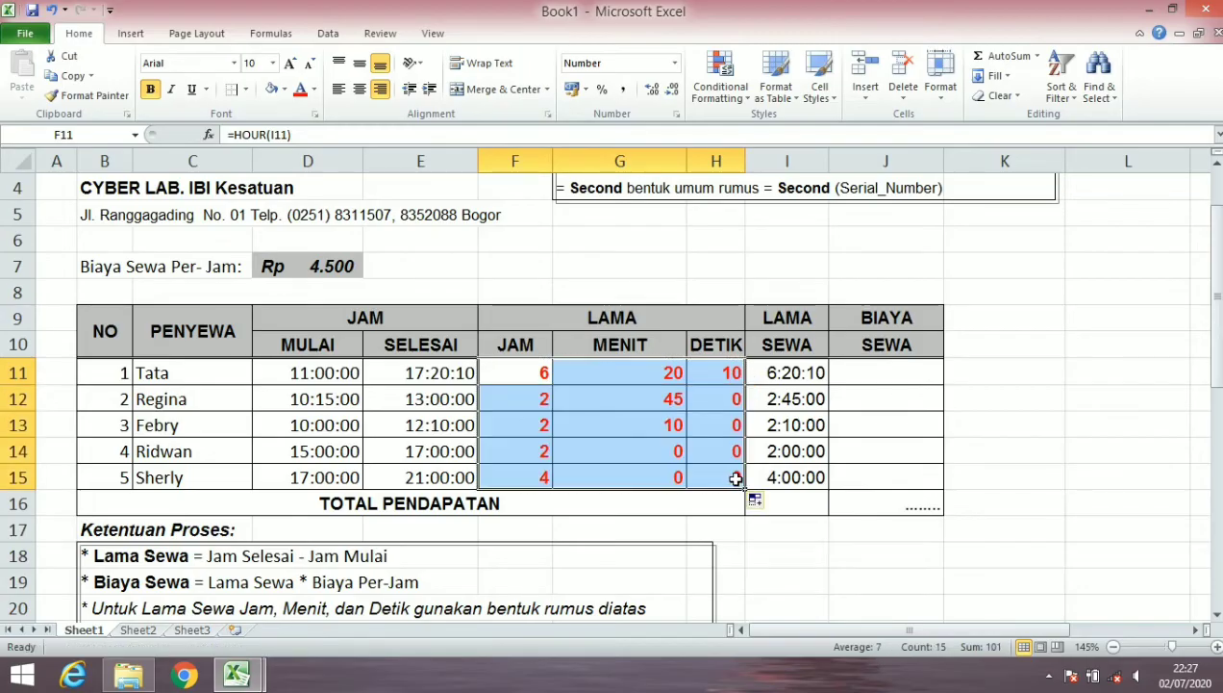
click(679, 395)
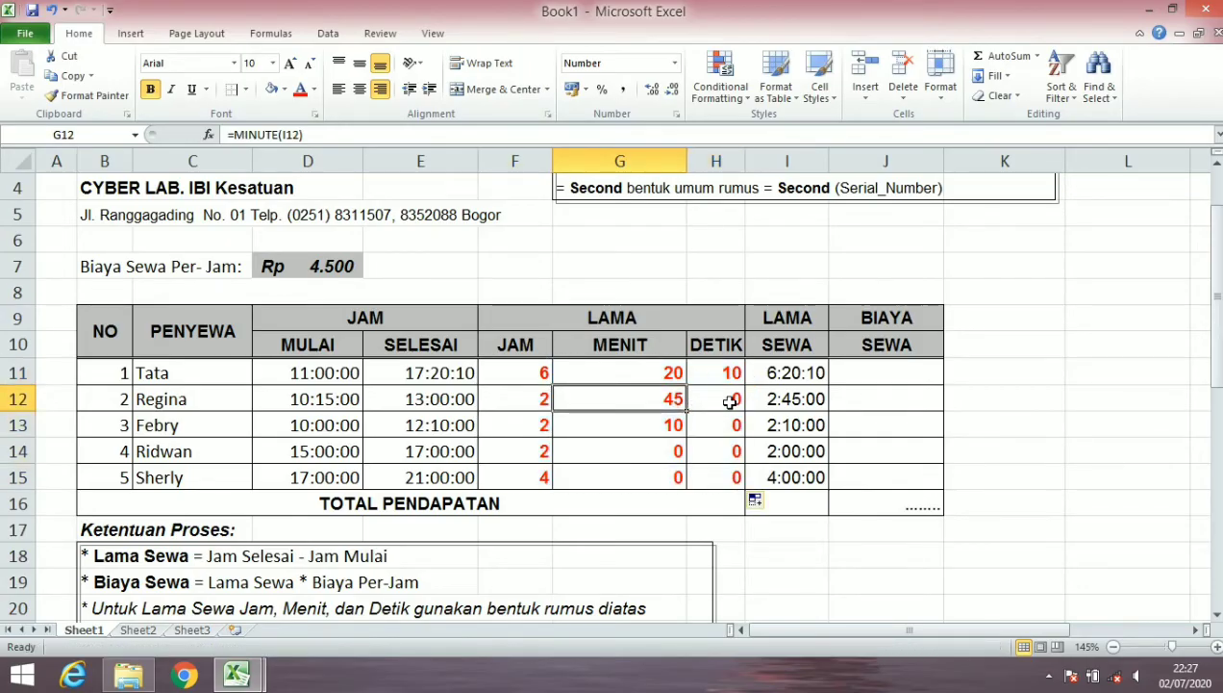
- Calculate the hourly part of the first renter's BIAYA SEWA in cell J11 with the formula =F11*D7
click(881, 378)
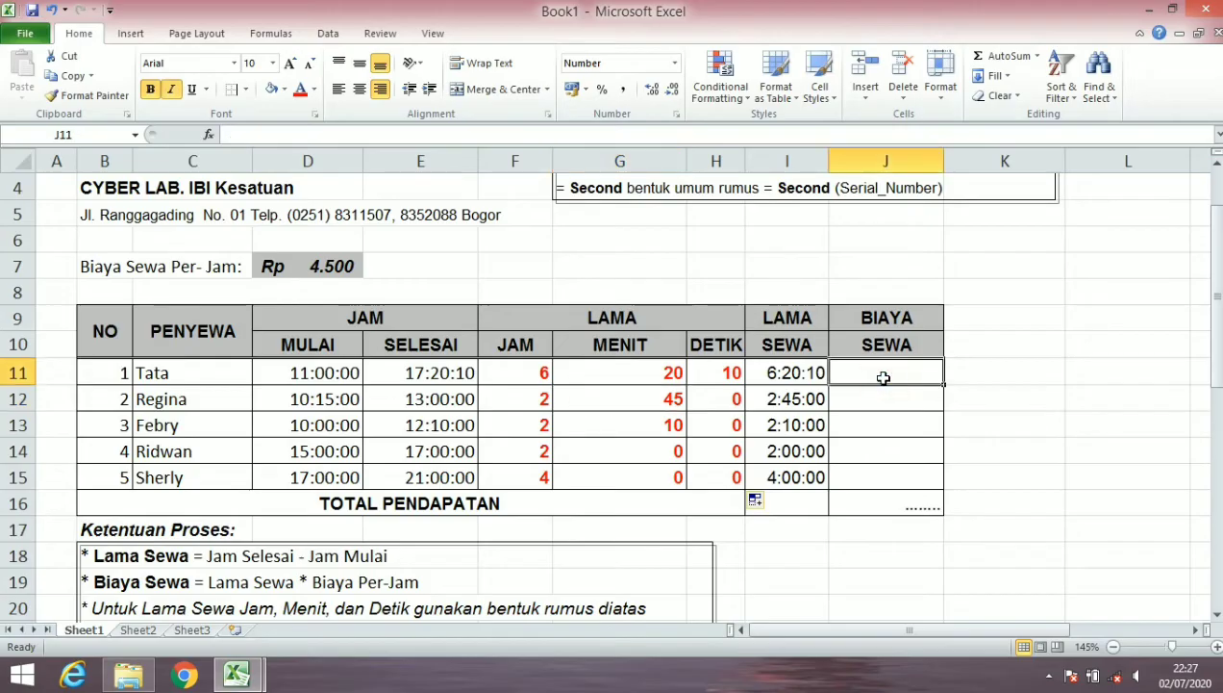
scroll(883, 378, down, 2)
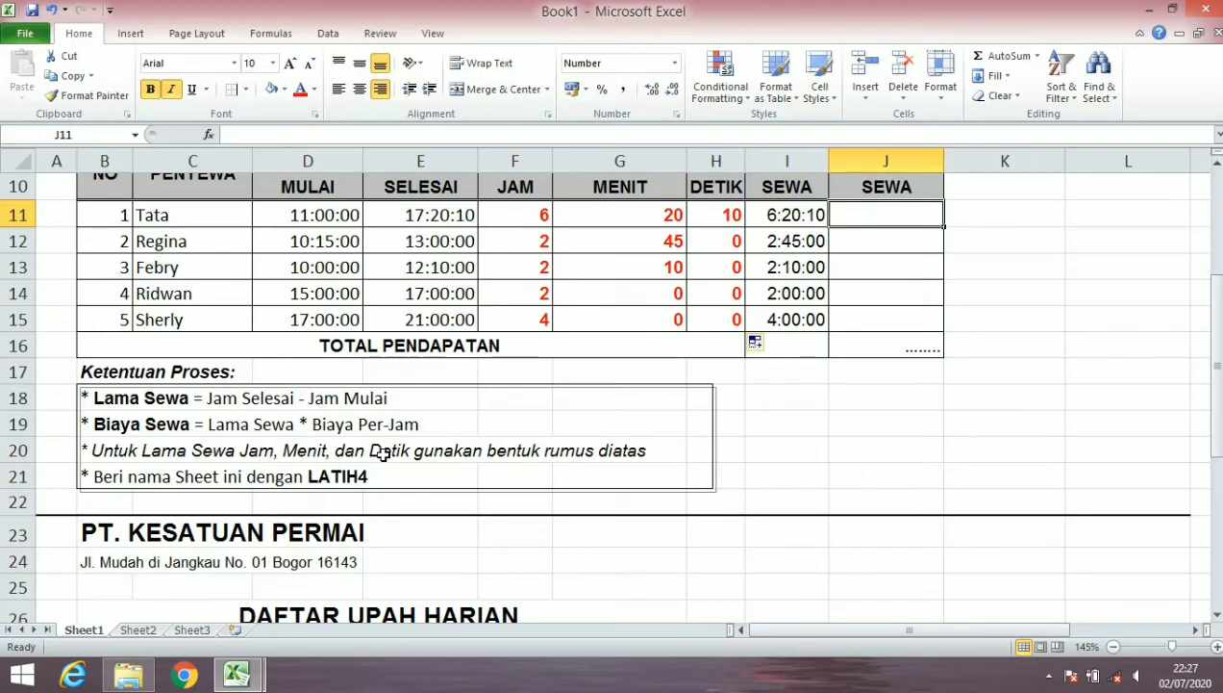
scroll(464, 421, up, 3)
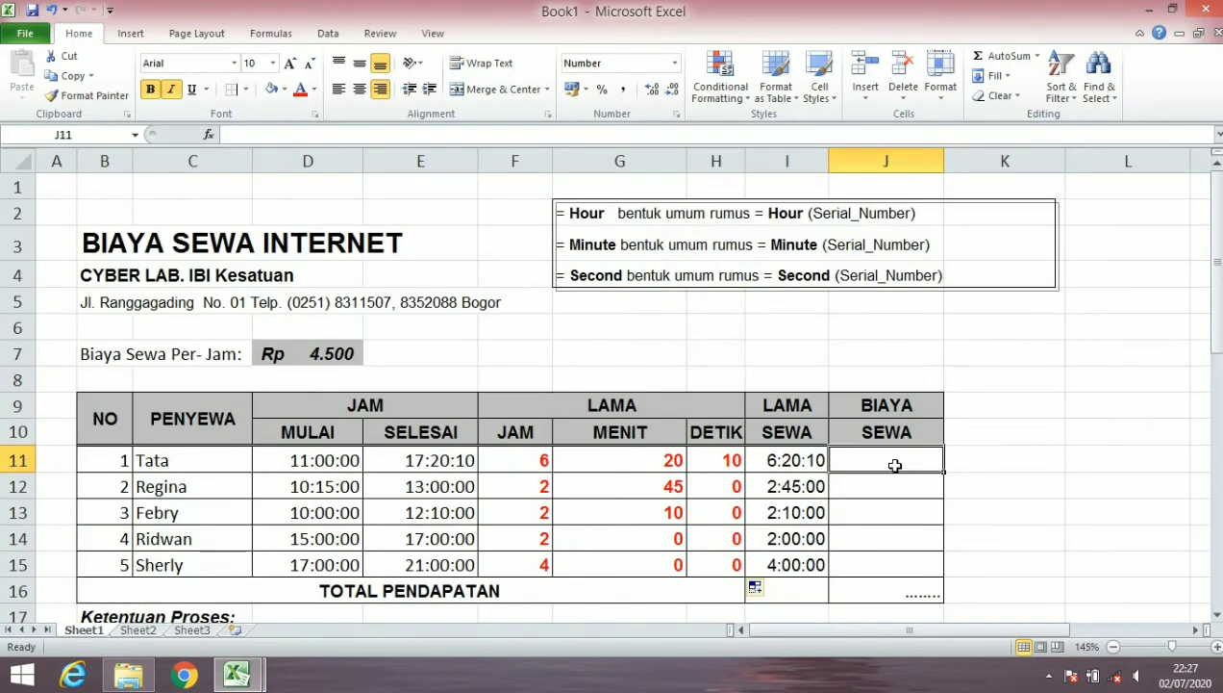
text(=)
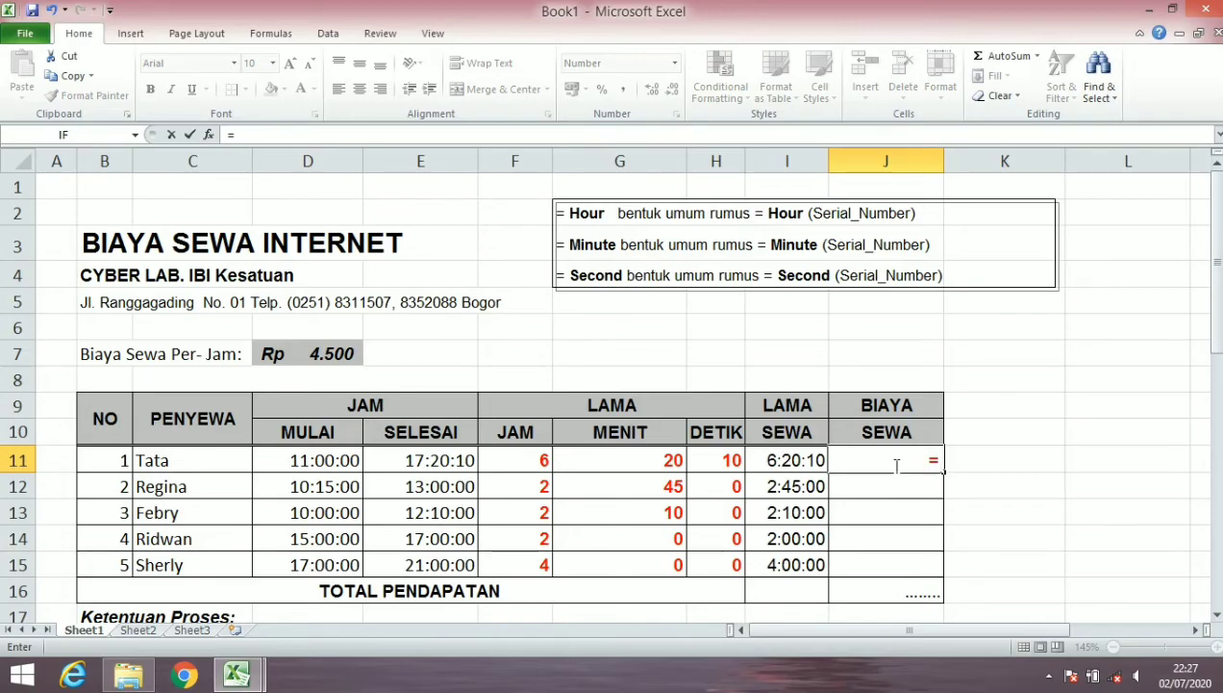
scroll(896, 465, down, 1)
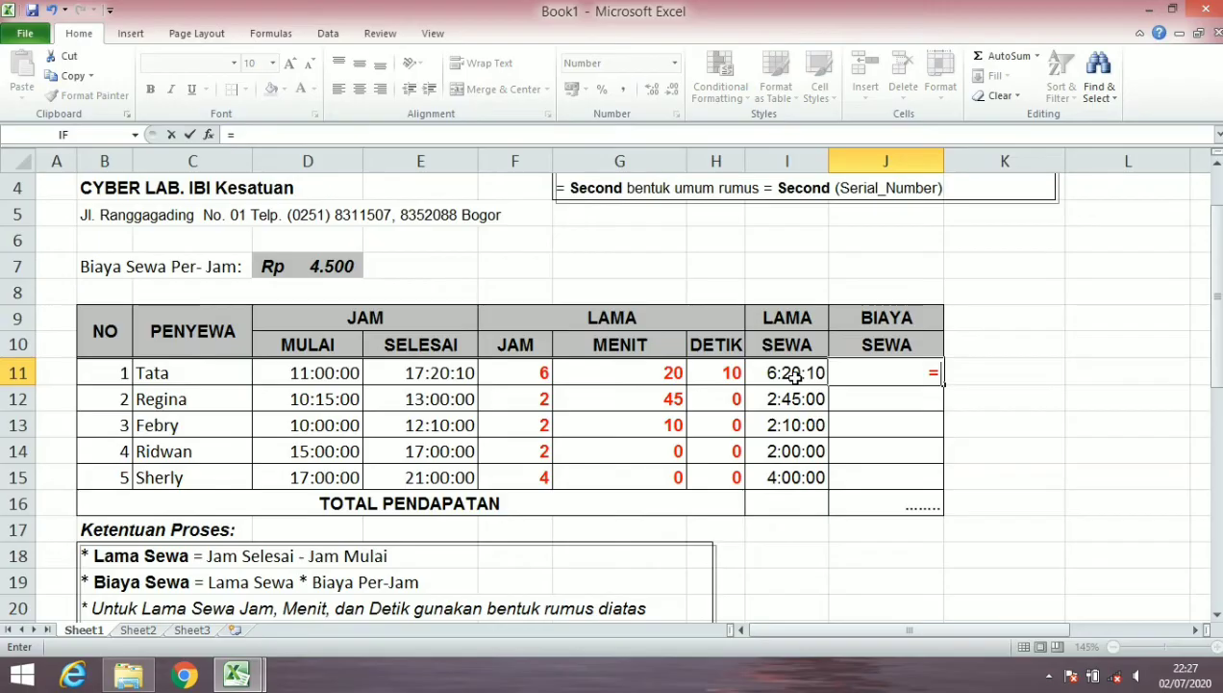
click(534, 376)
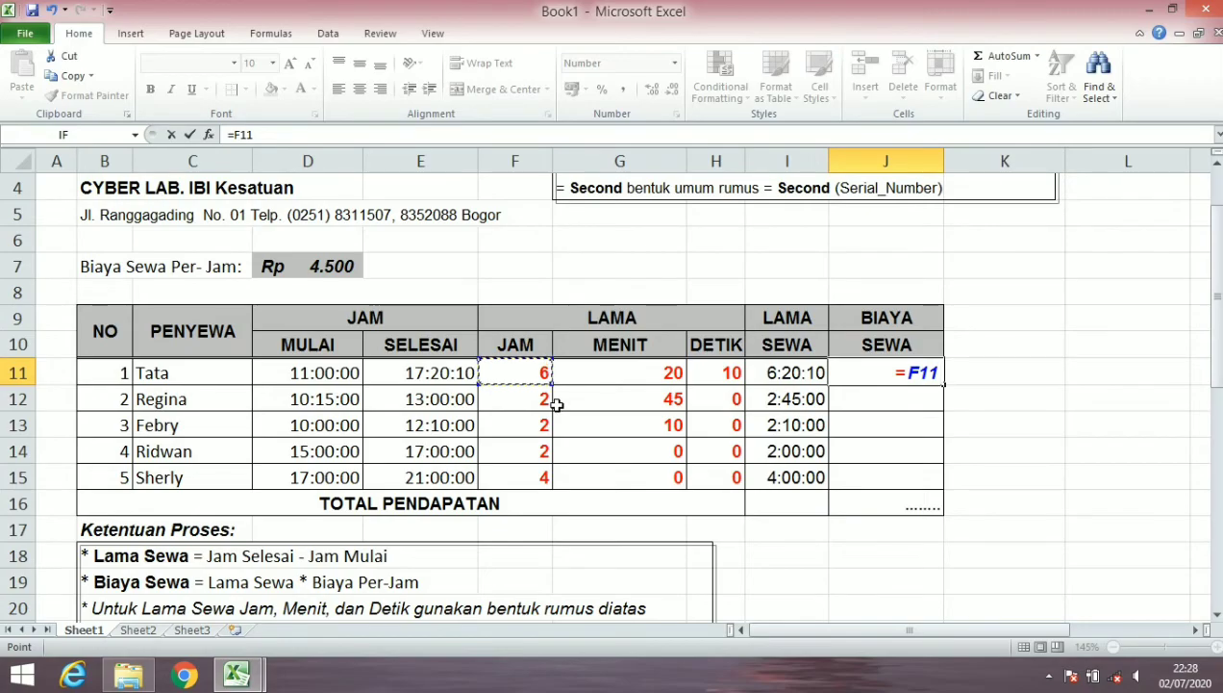
text(*)
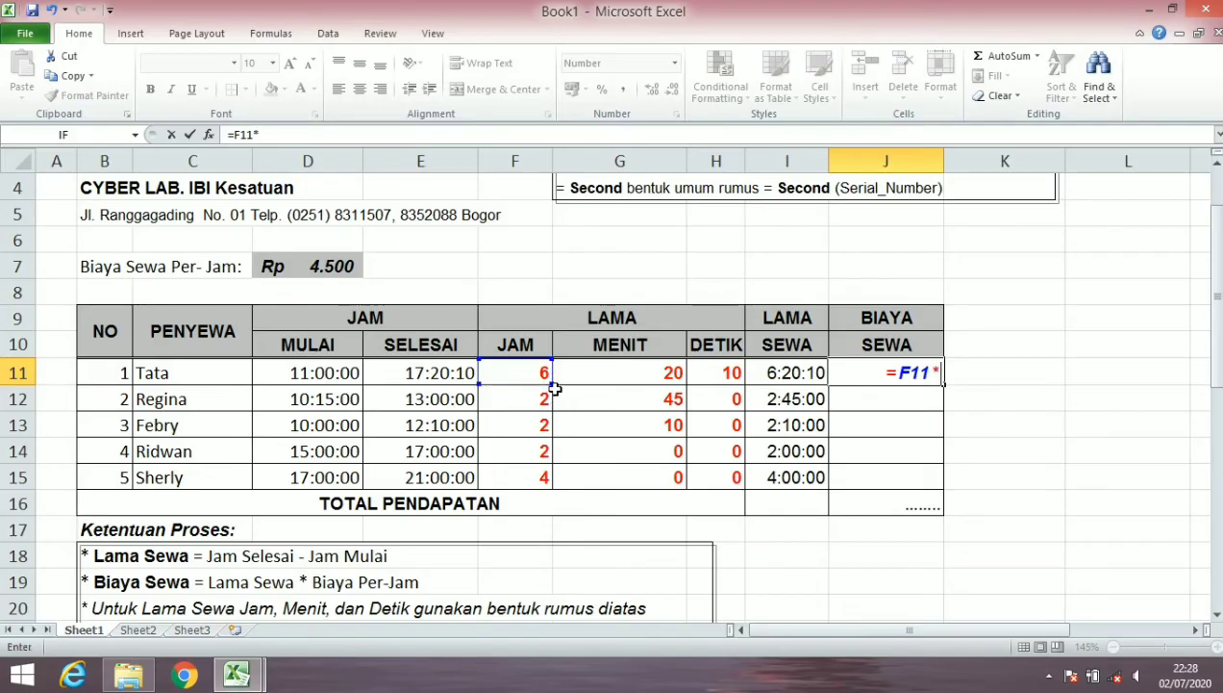
click(332, 265)
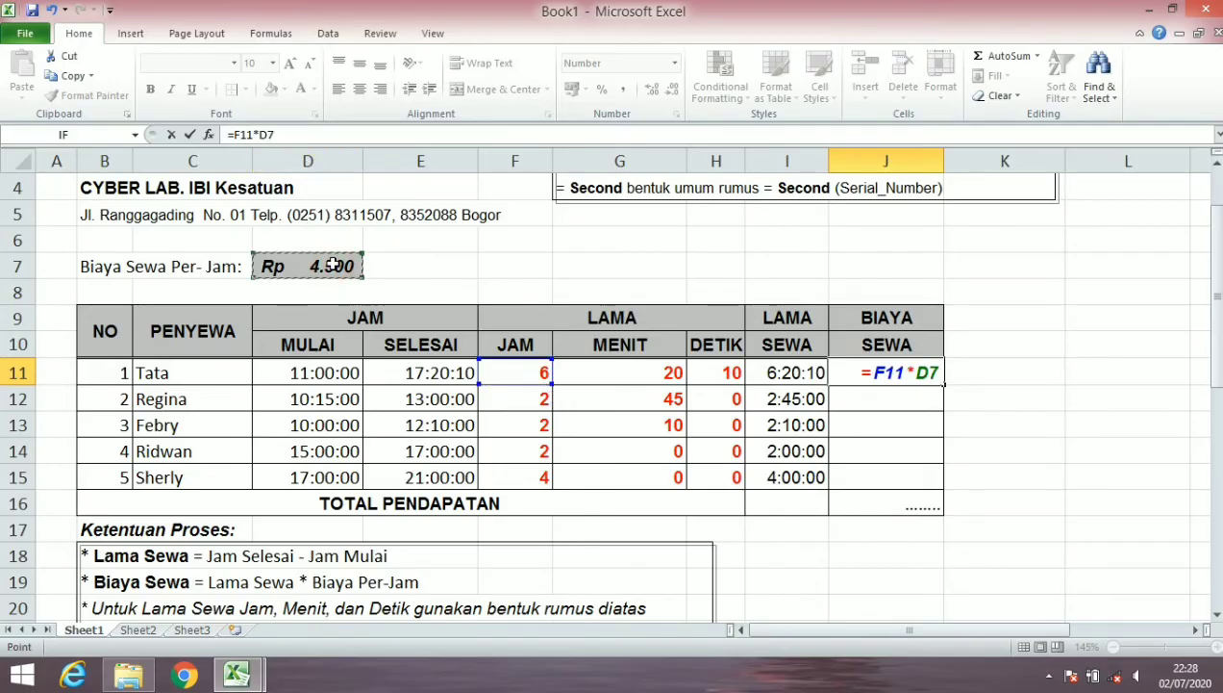
key(Return)
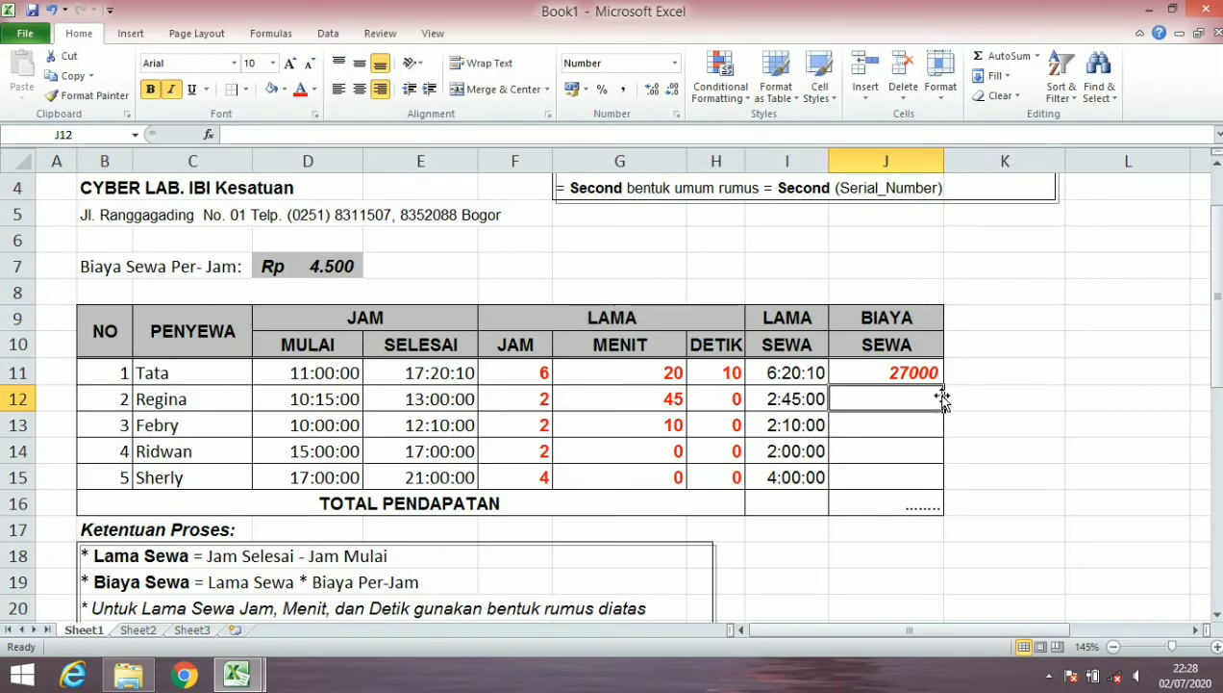
- Add the minutes' share to the first renter's BIAYA SEWA formula in J11, making it =F11*D7+G11*D7/60
click(923, 374)
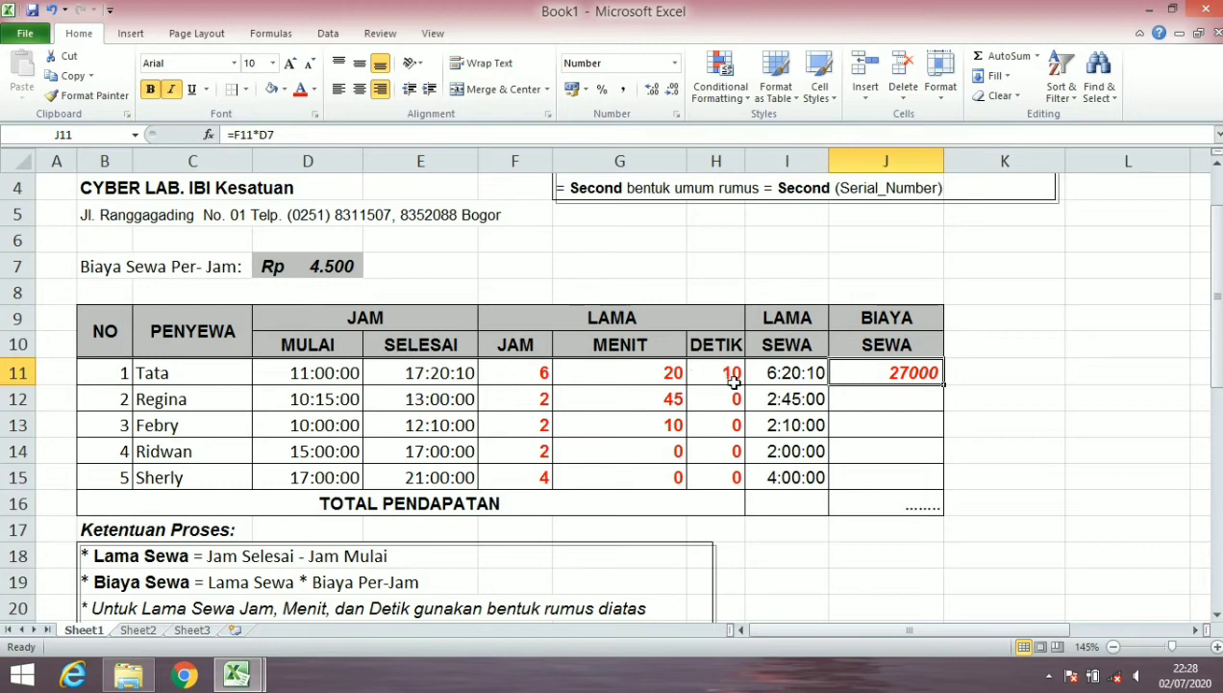
double_click(916, 373)
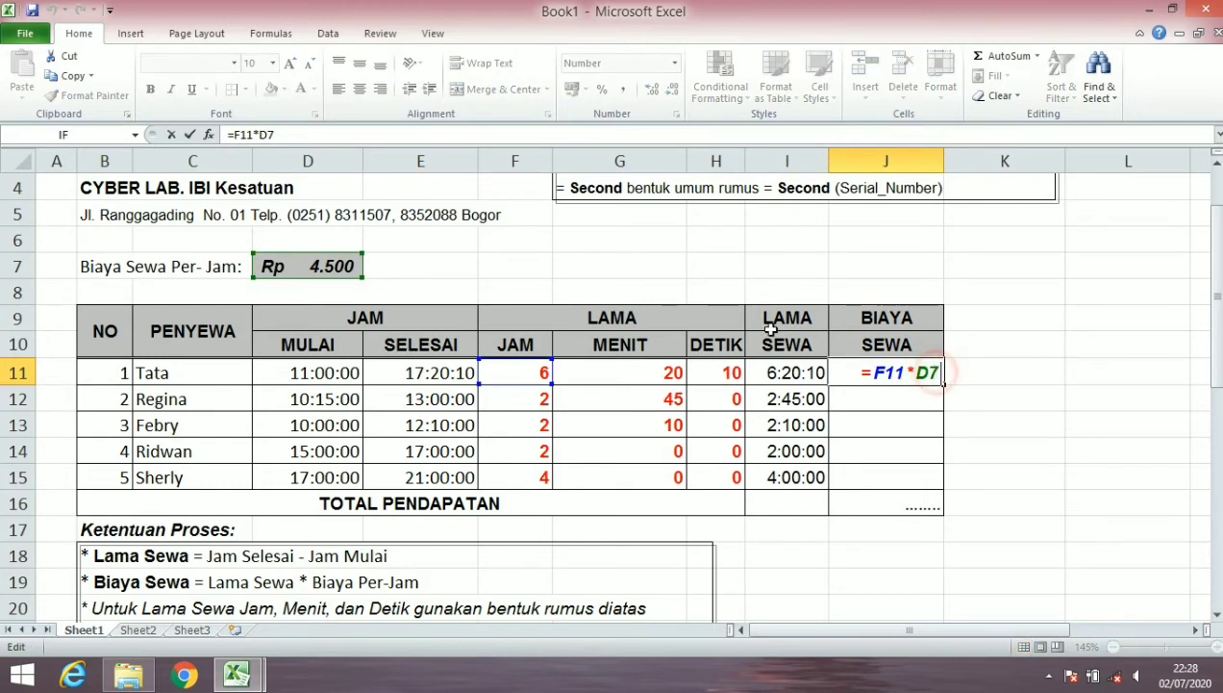
click(298, 134)
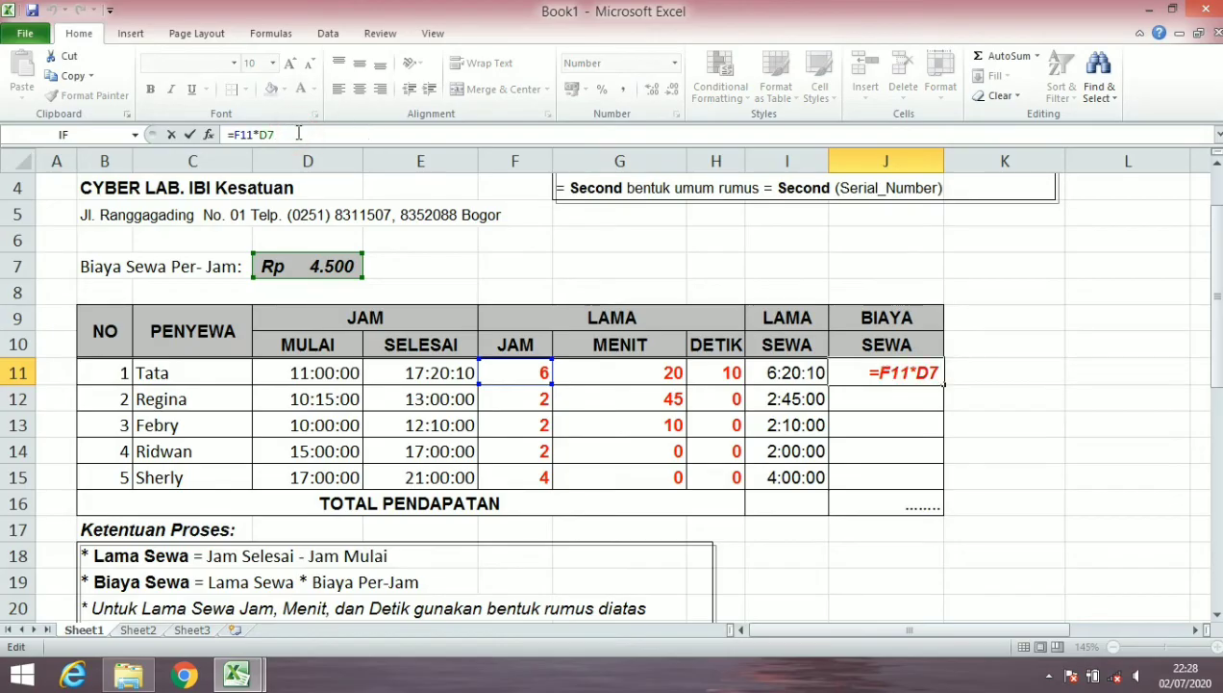
text(=)
key(BackSpace)
text(+)
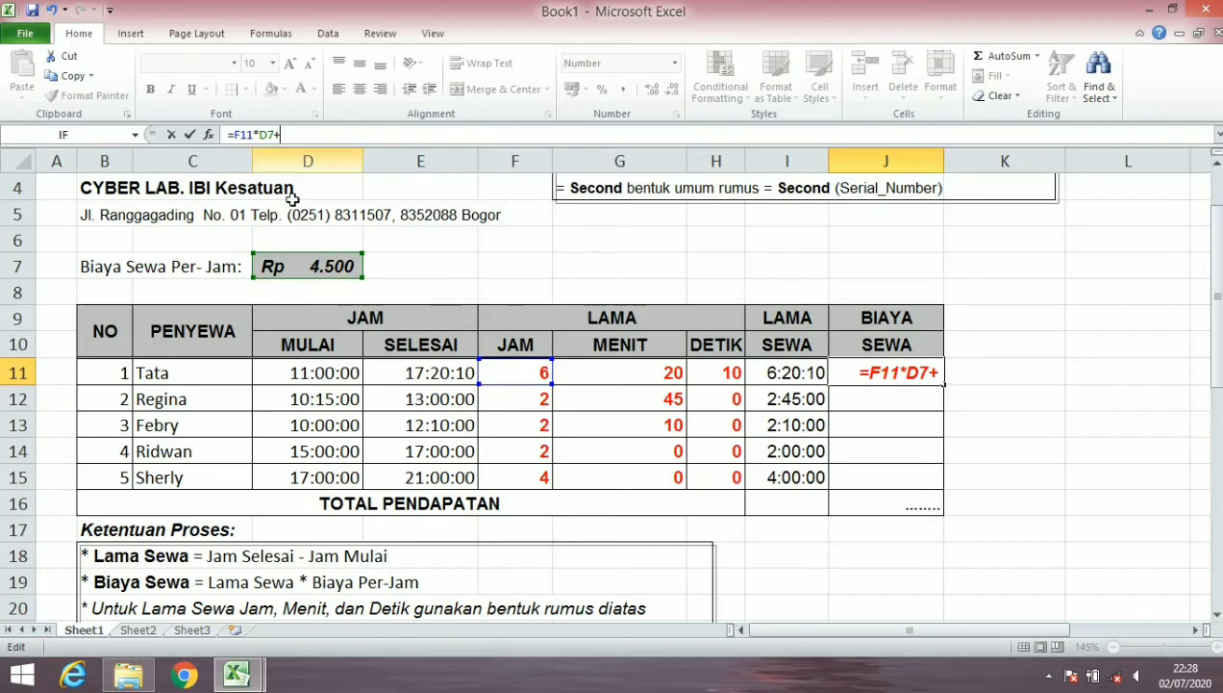
click(639, 371)
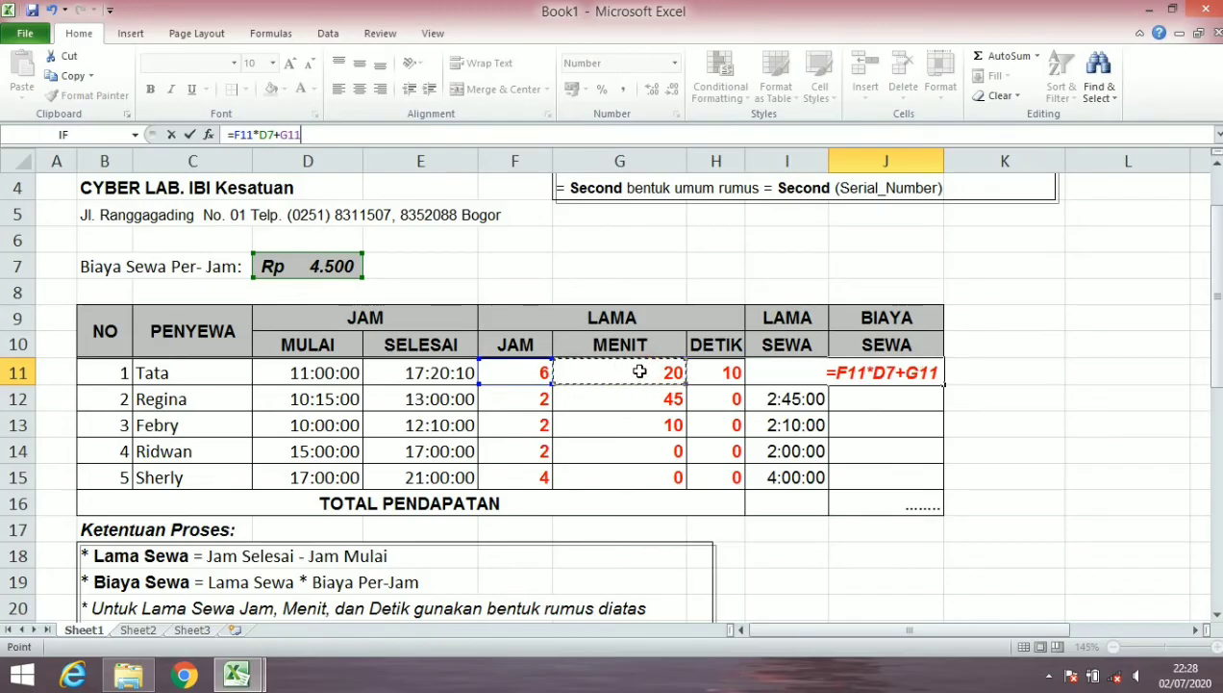
text(*)
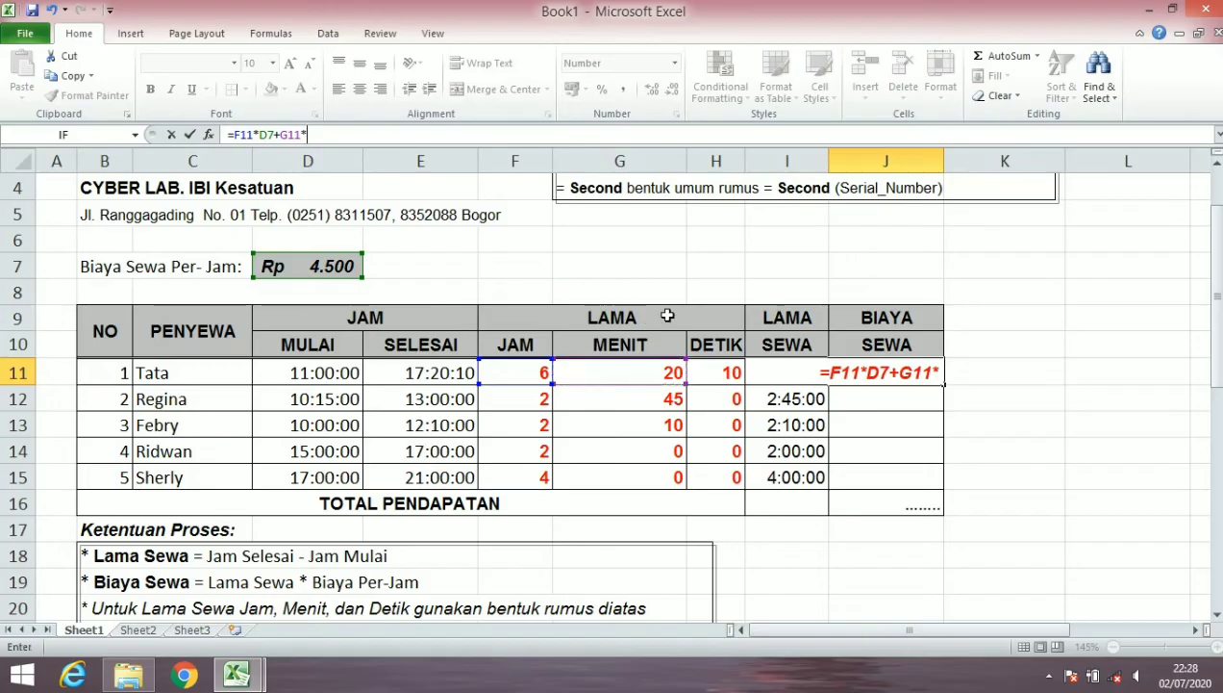
click(313, 268)
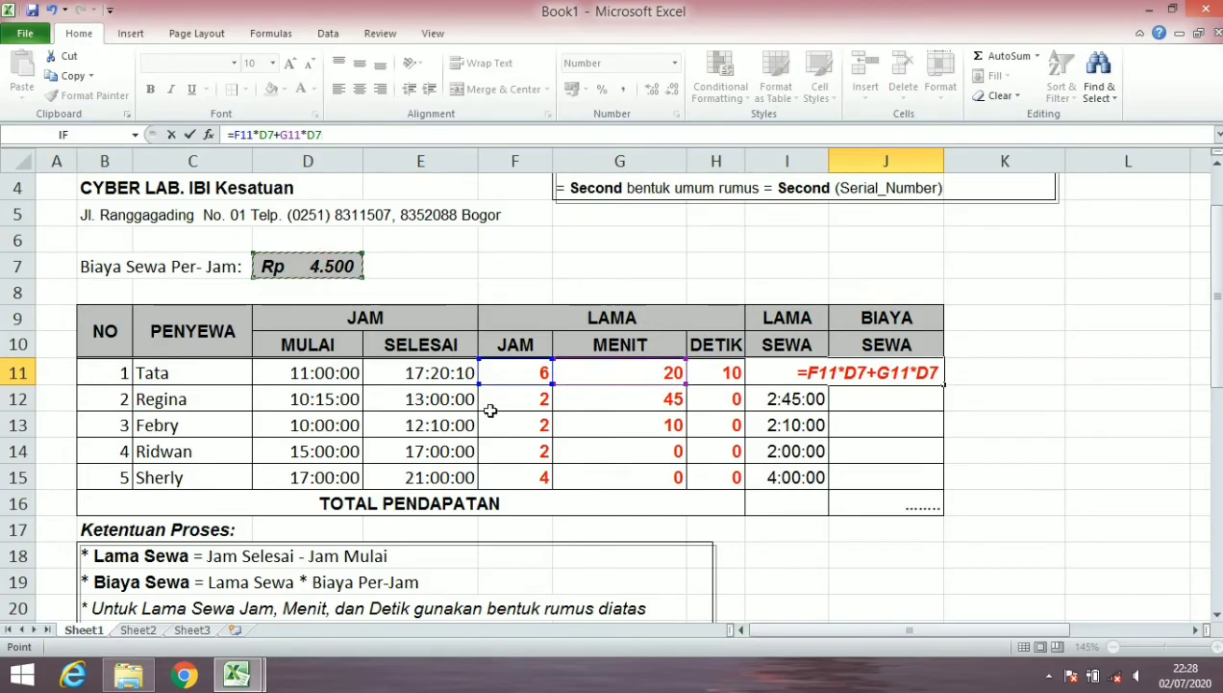
text(/)
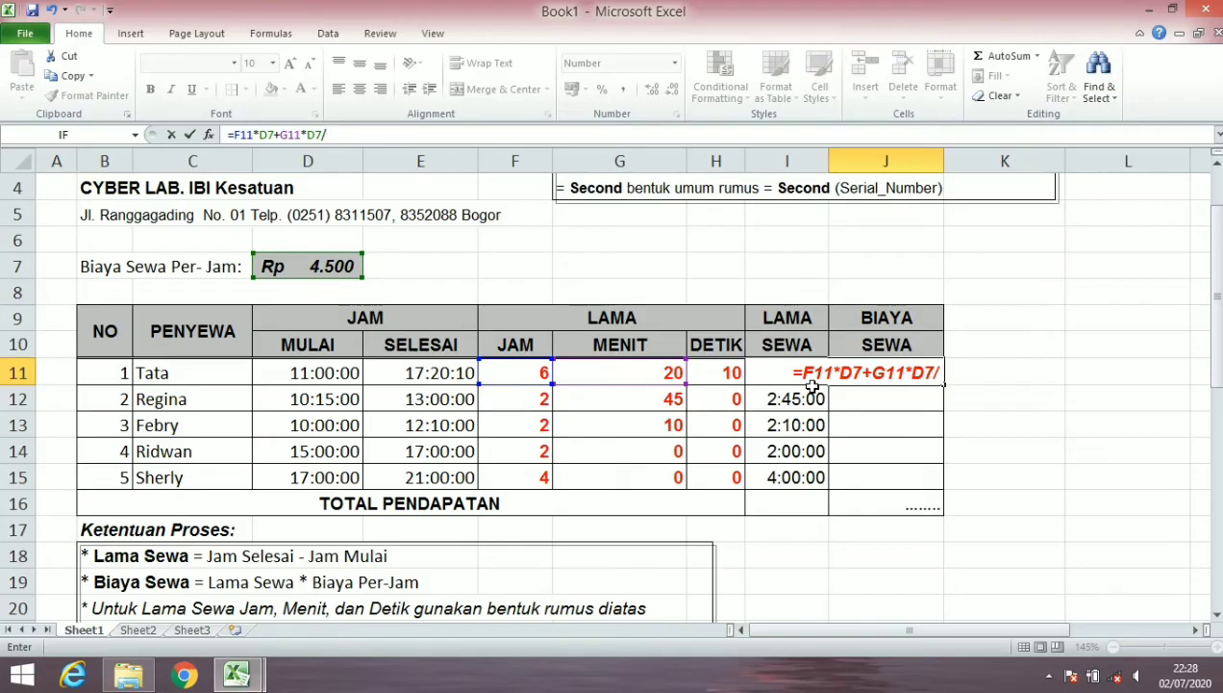
text(60)
key(Return)
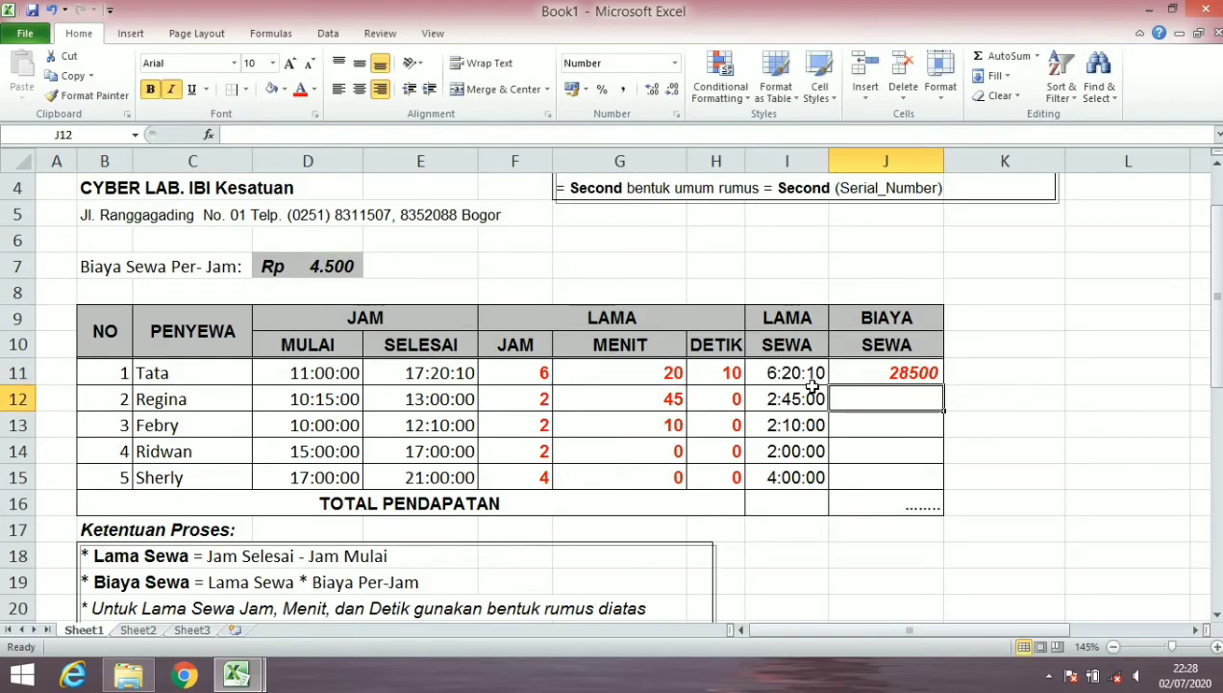
- Add the seconds' share to the J11 cost formula, making it =F11*D7+G11*D7/60+H11*D7/3600
click(909, 373)
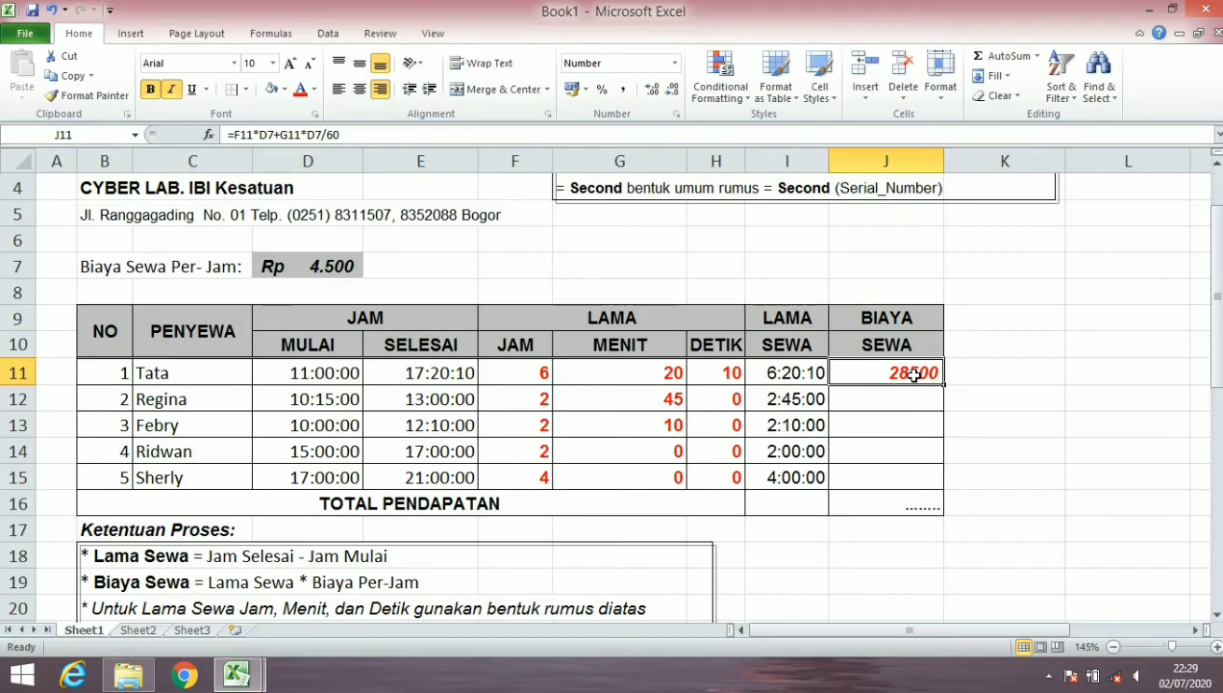
click(716, 378)
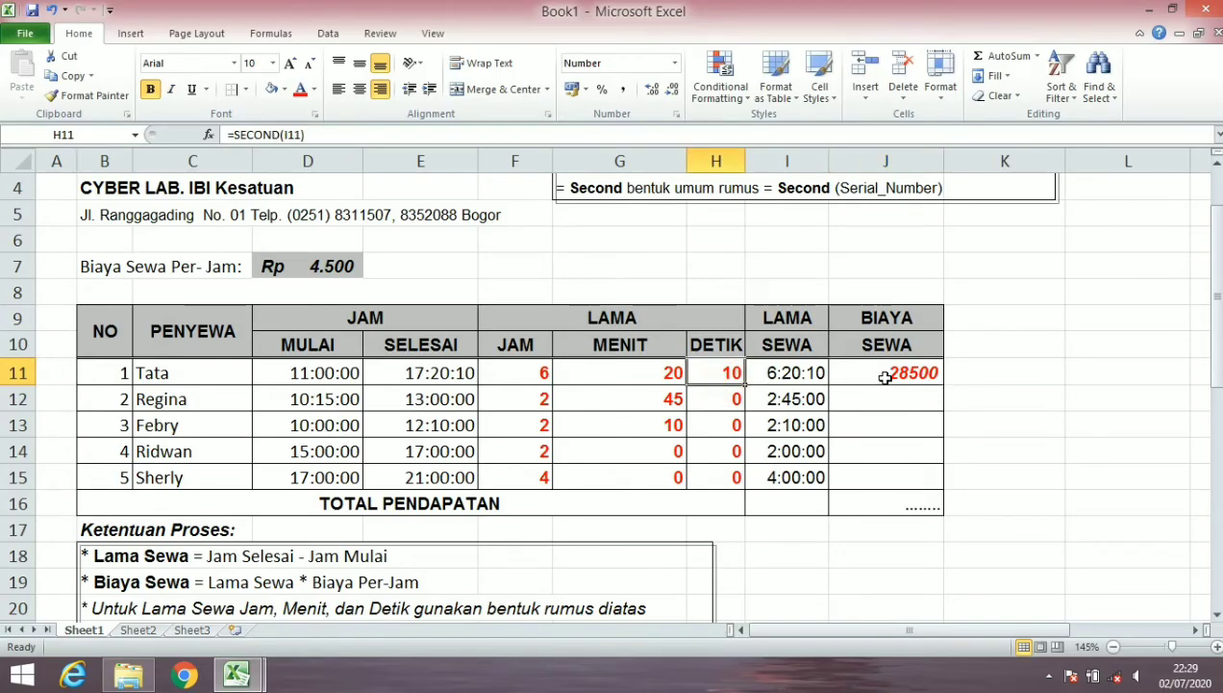
click(885, 378)
click(356, 135)
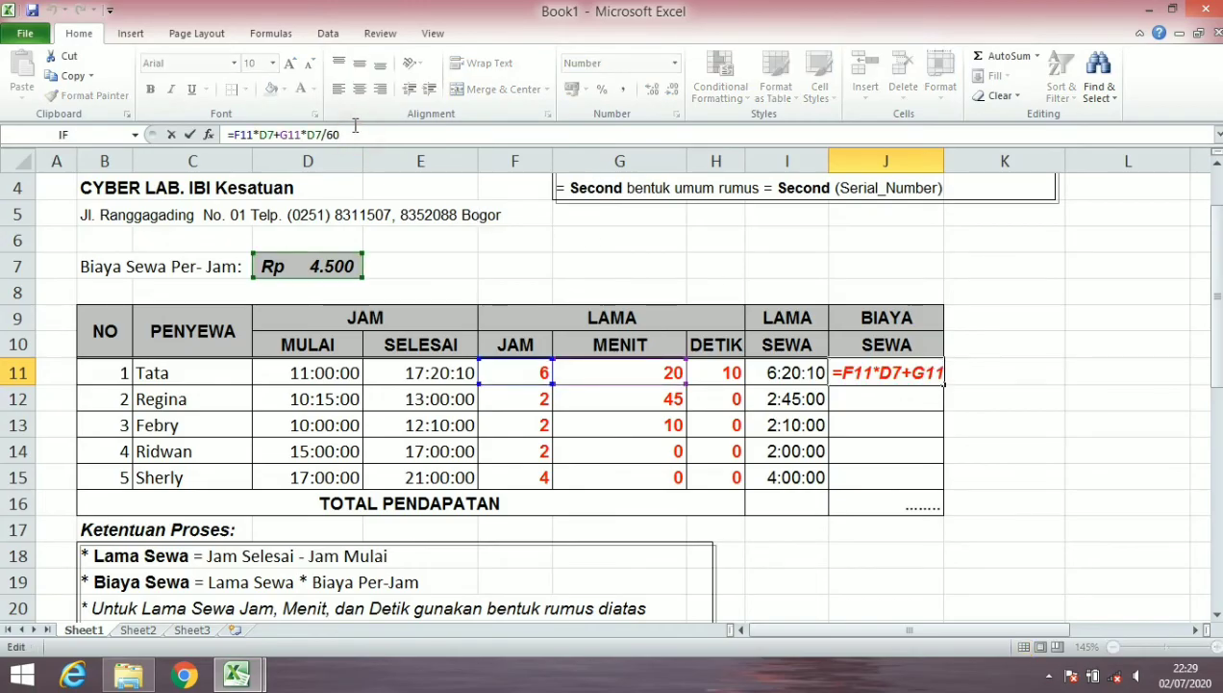
text(+)
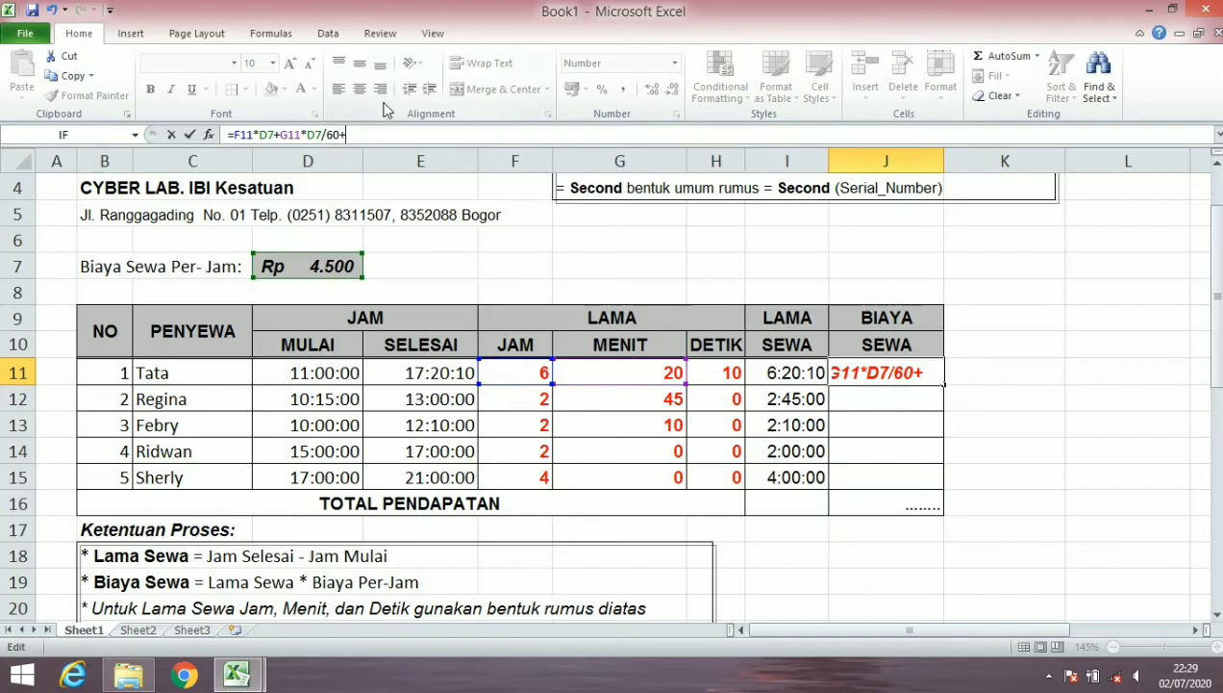
click(732, 379)
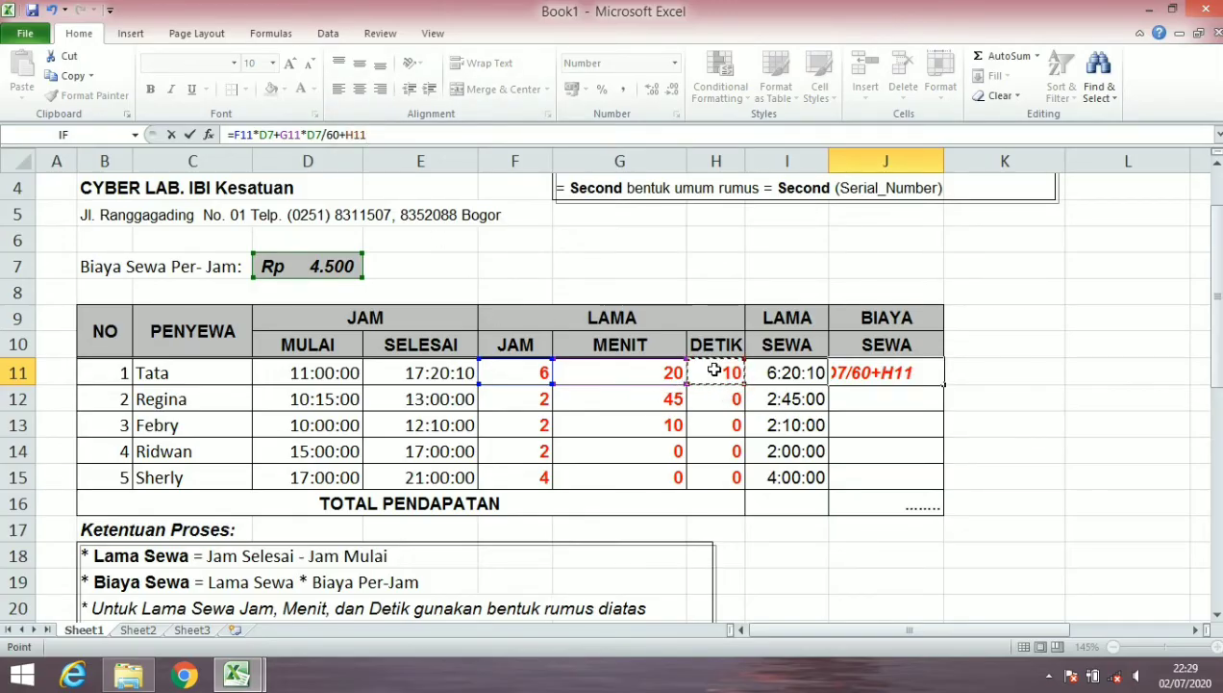
text(*)
click(313, 263)
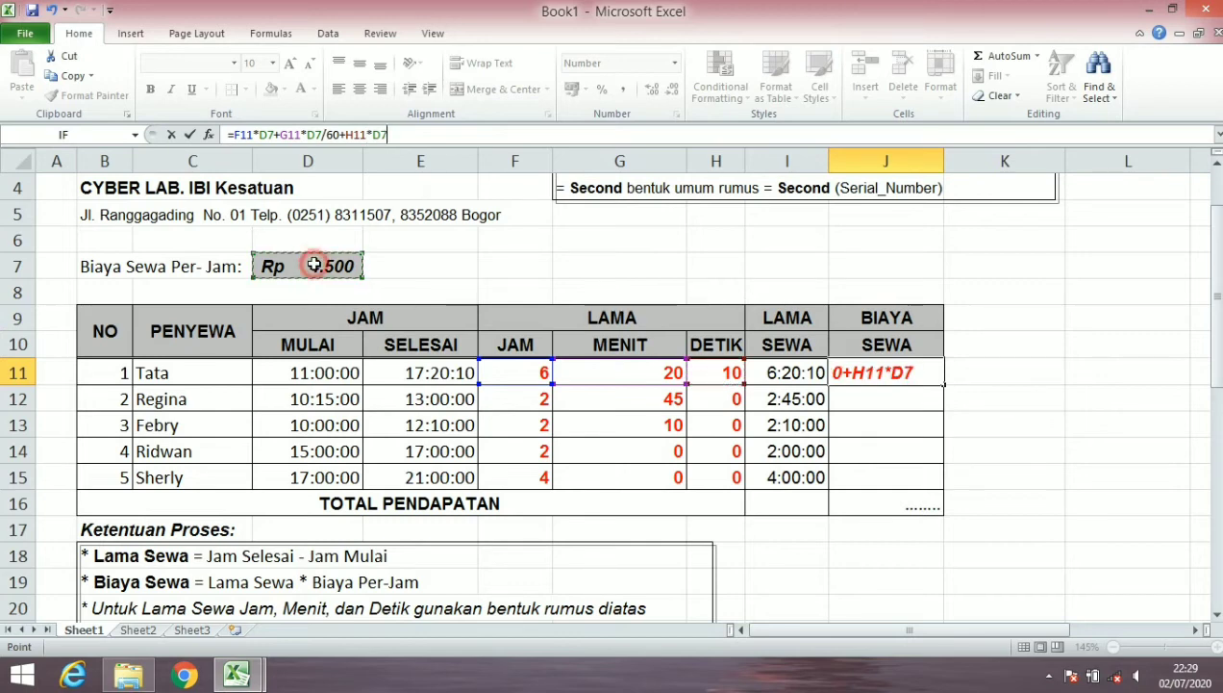
text(/)
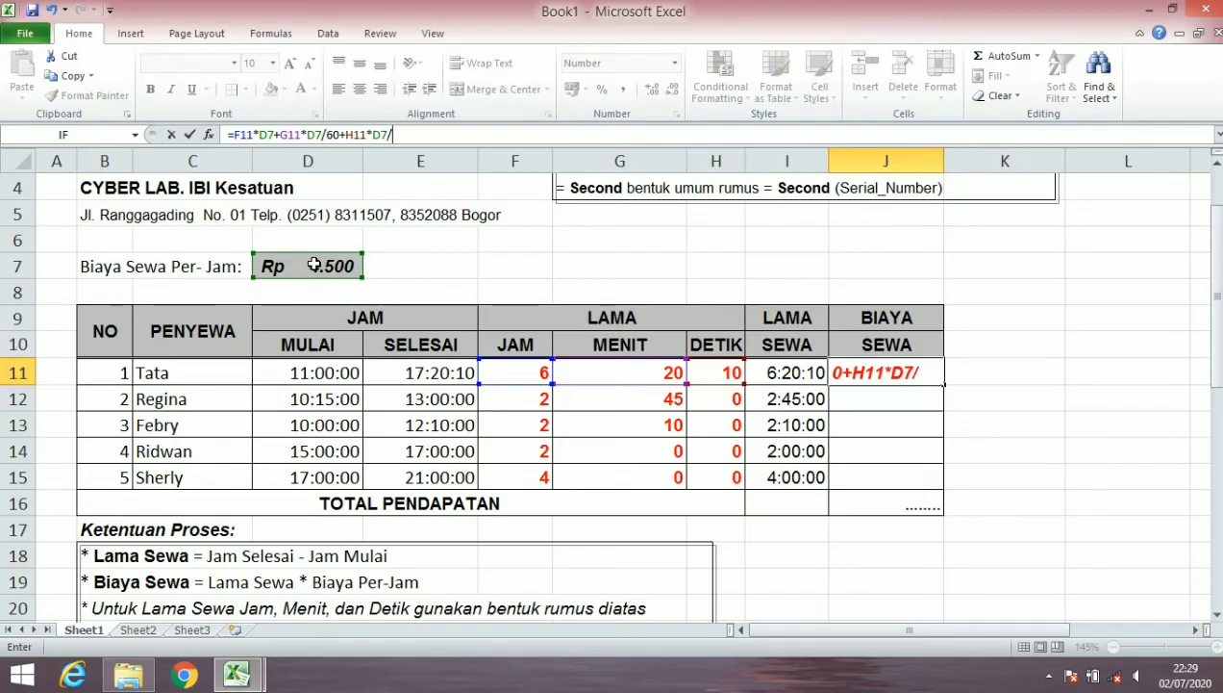
text(3600)
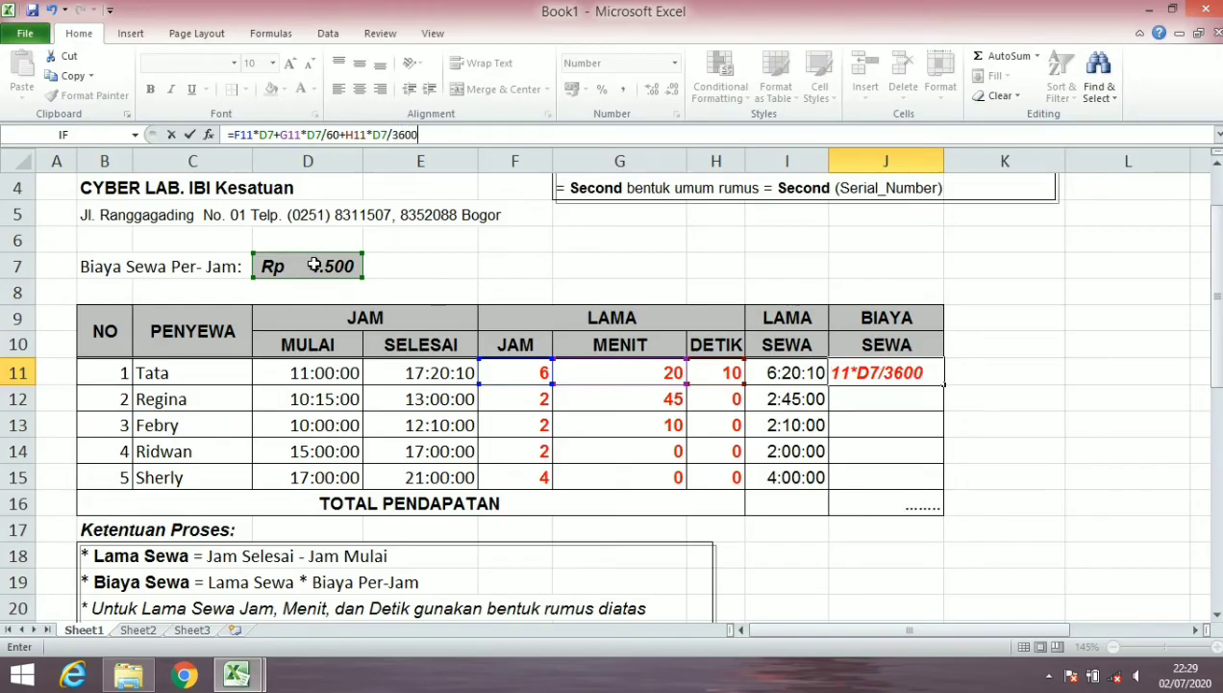
key(Return)
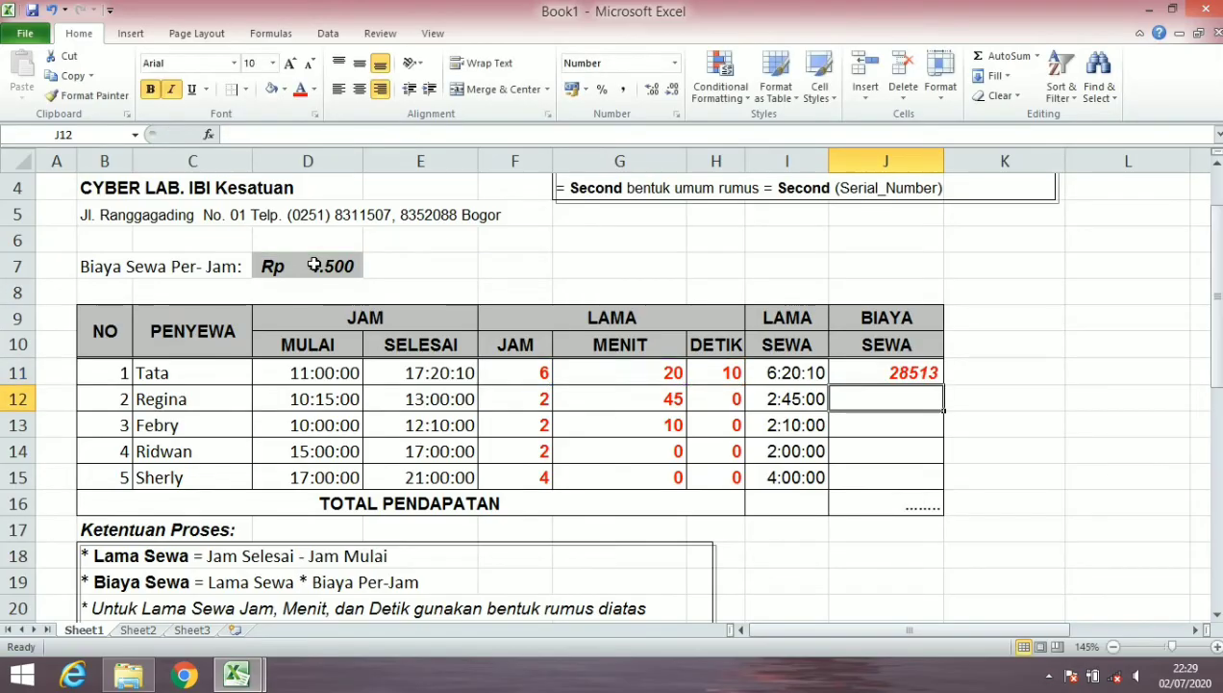
- Format the first renter's BIAYA SEWA in cell J11 with the Accounting number format
click(895, 374)
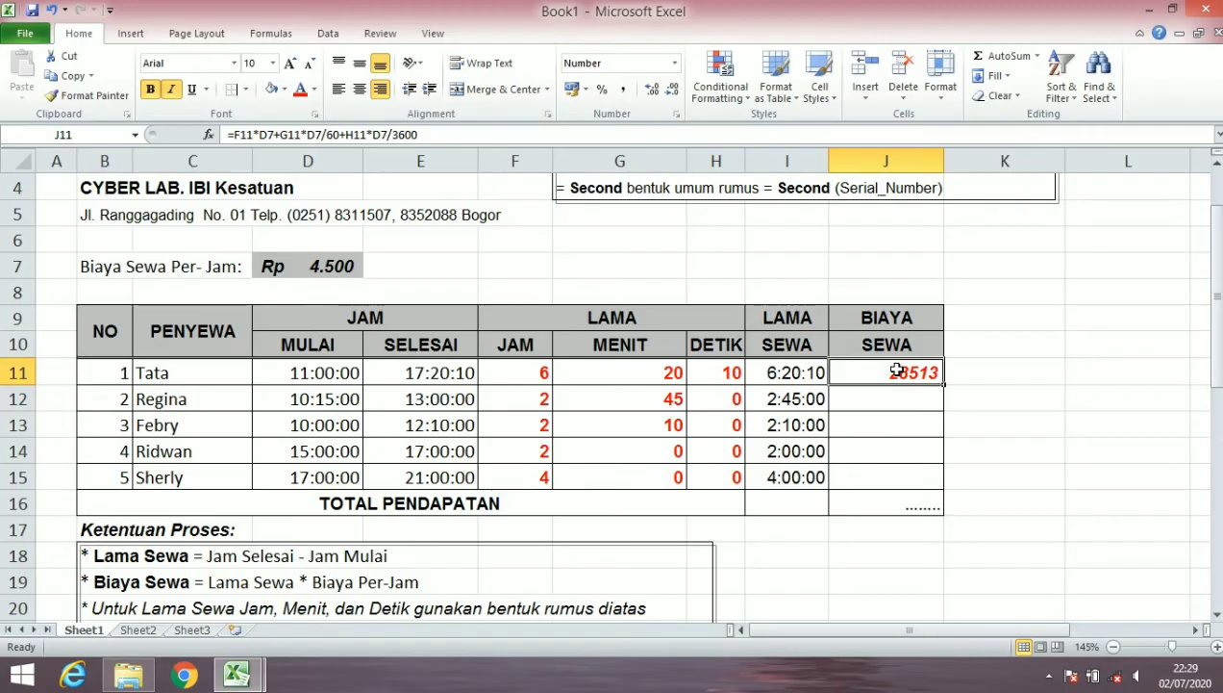
click(674, 63)
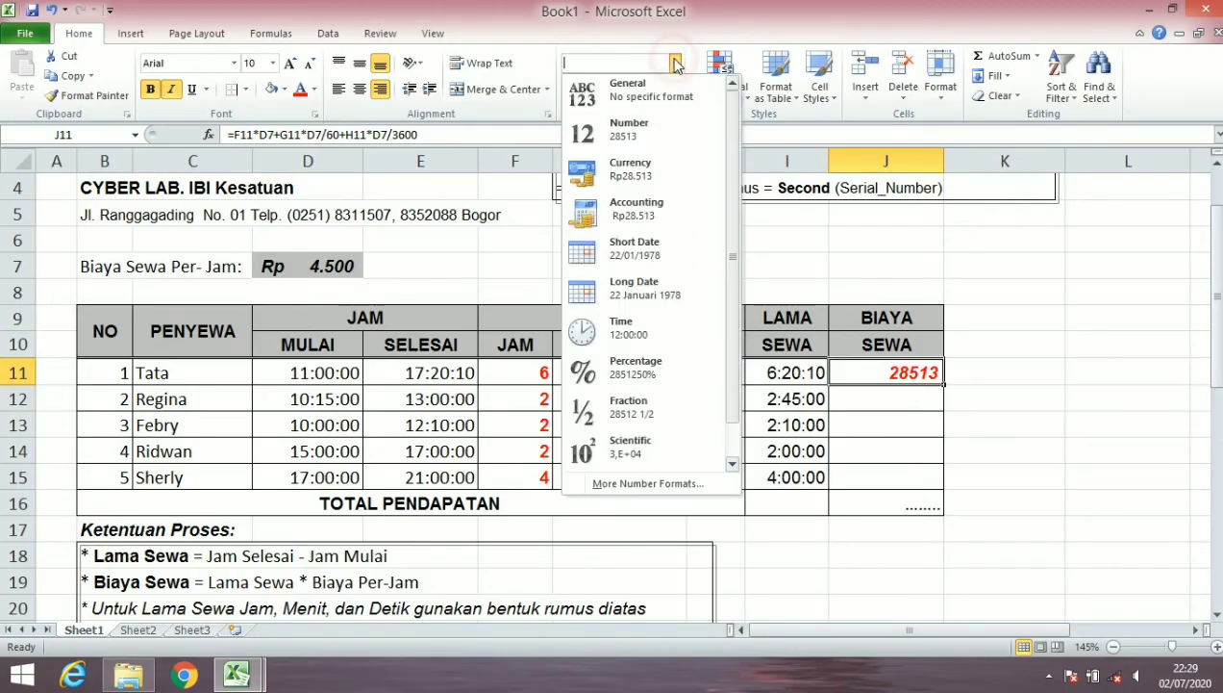
click(661, 216)
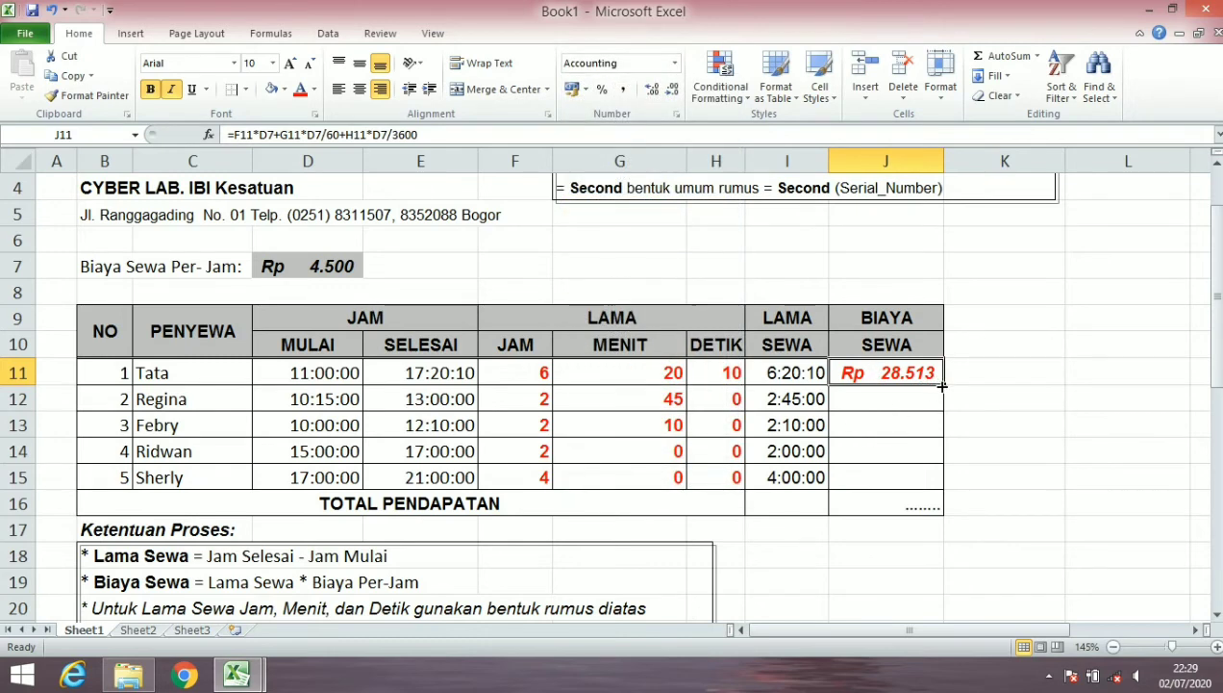
- Try to copy the J11 cost formula down through J15 and check the hourly rate reference in J12
drag(941, 386, 947, 491)
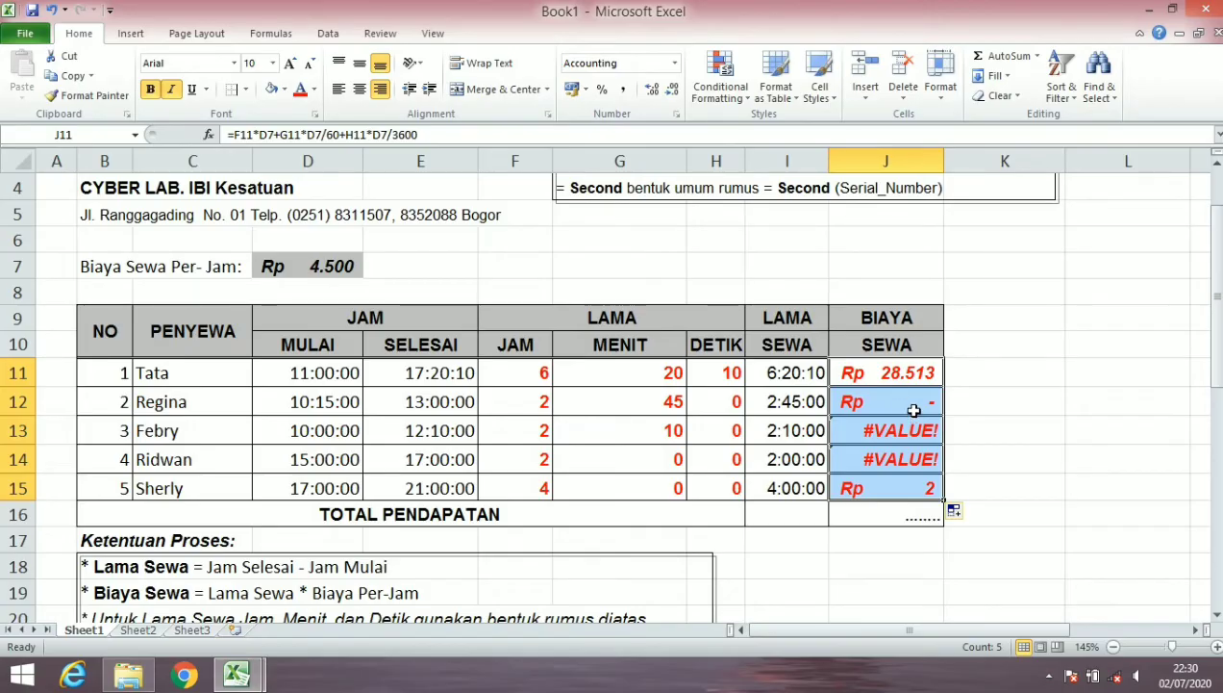
click(336, 265)
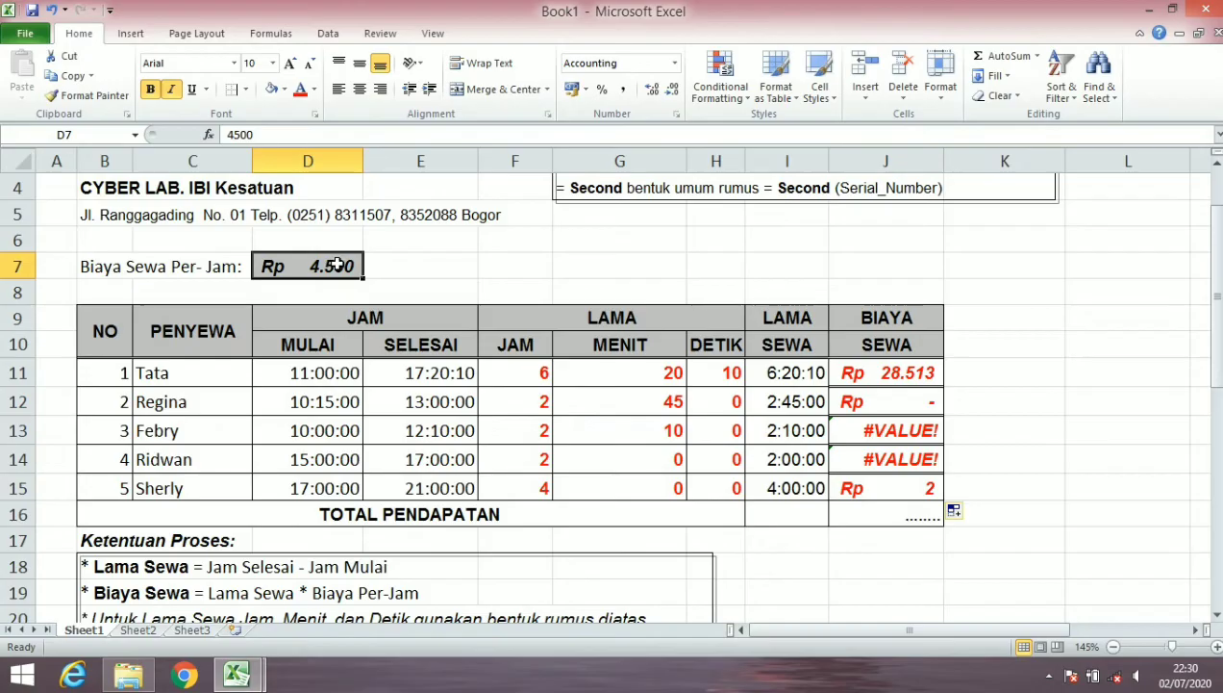
click(904, 402)
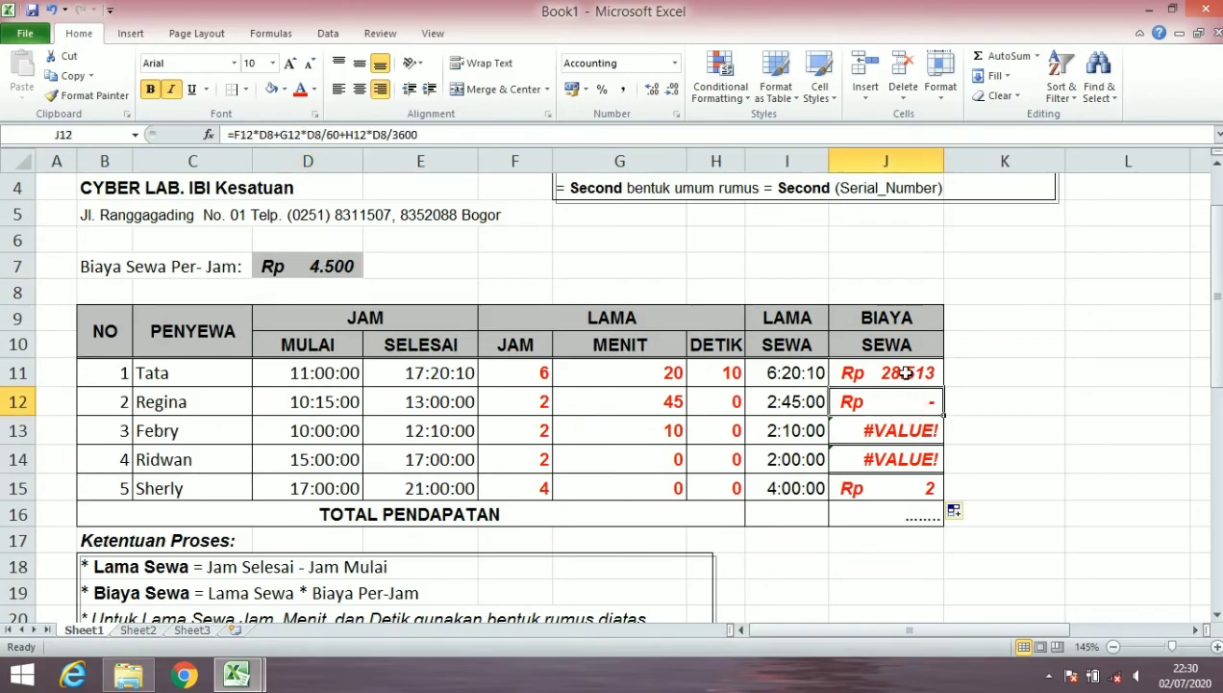
- Make all three D7 references in the J11 formula absolute, giving =F11*$D$7+G11*$D$7/60+H11*$D$7/3600
click(907, 373)
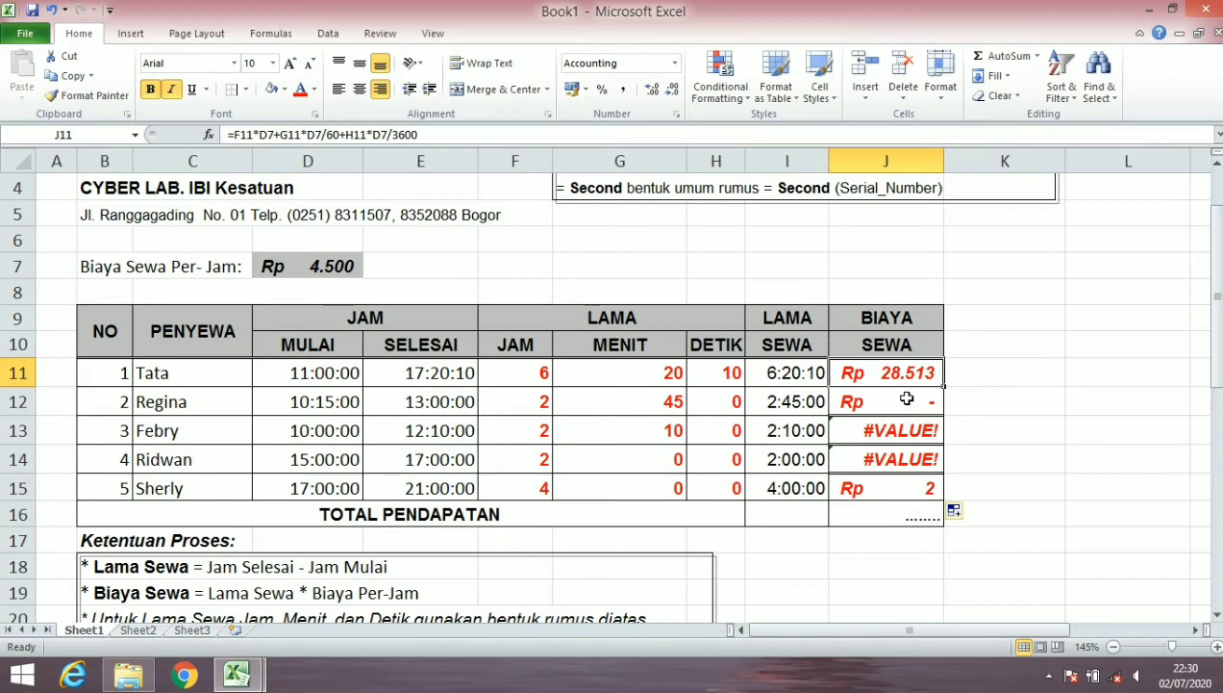
click(261, 134)
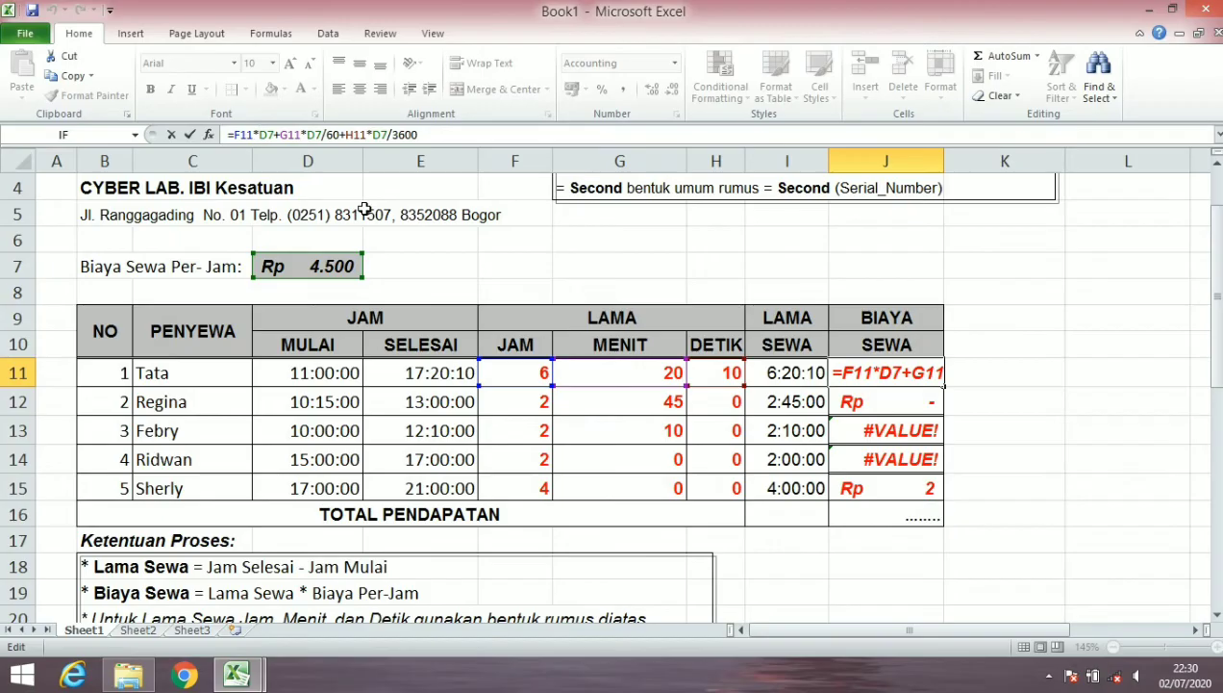
key(F4)
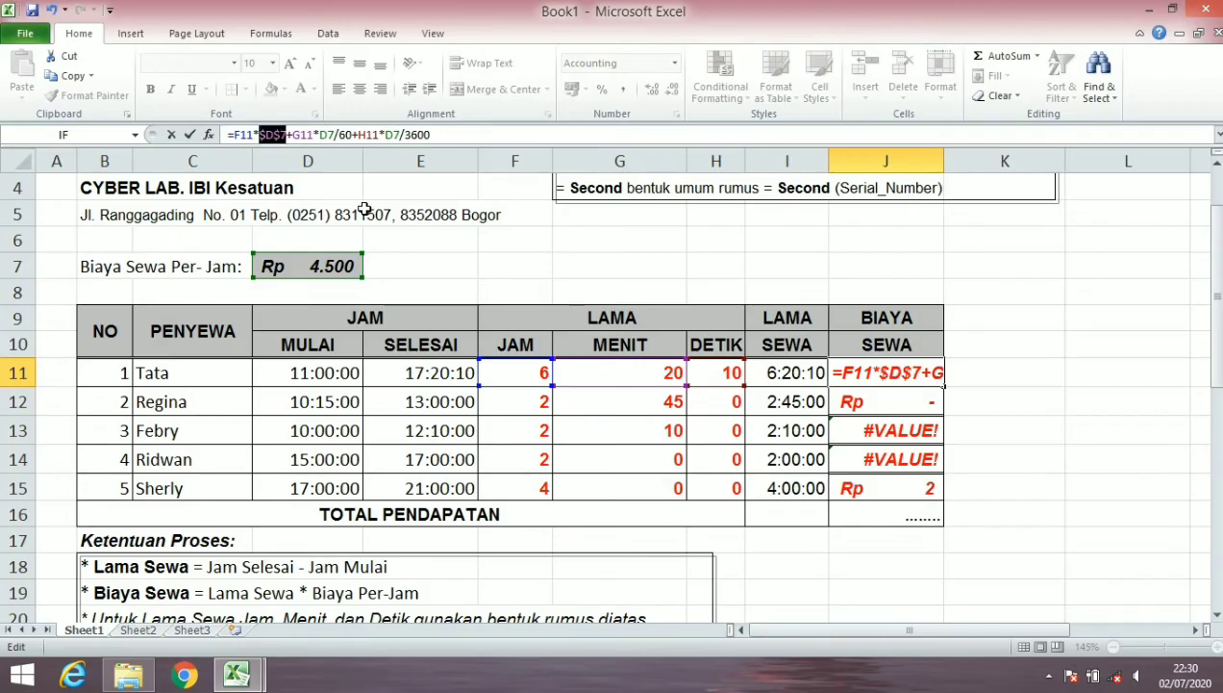
double_click(325, 135)
key(F4)
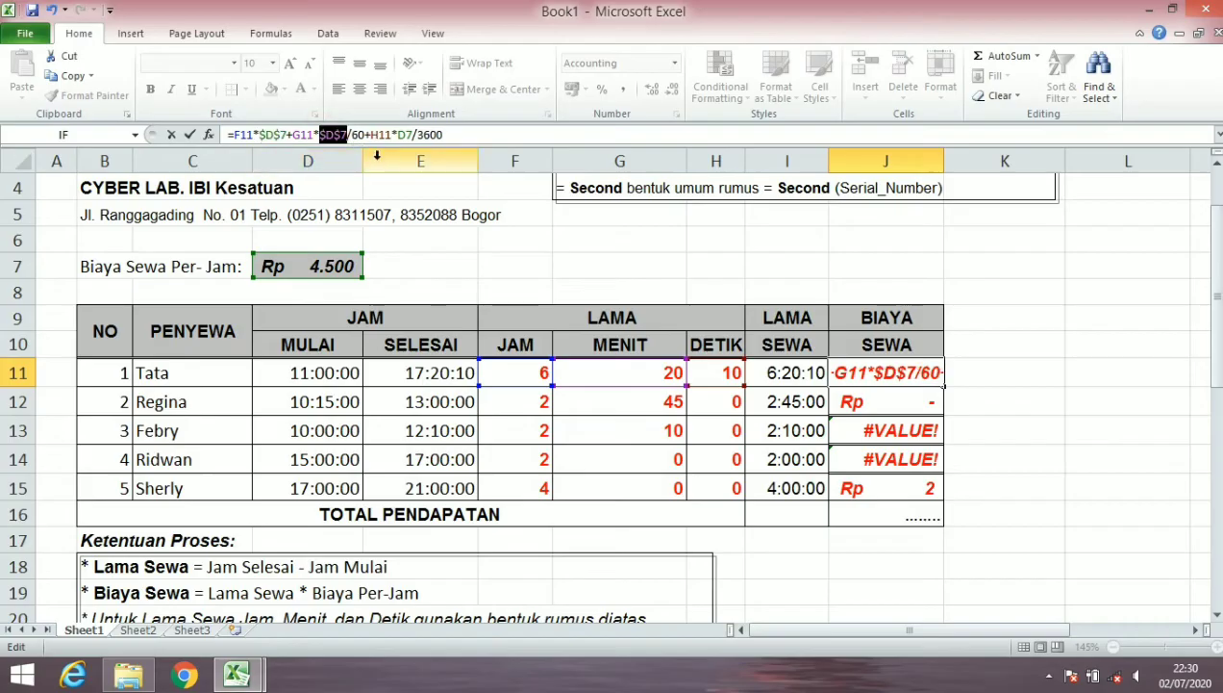
double_click(399, 135)
key(F4)
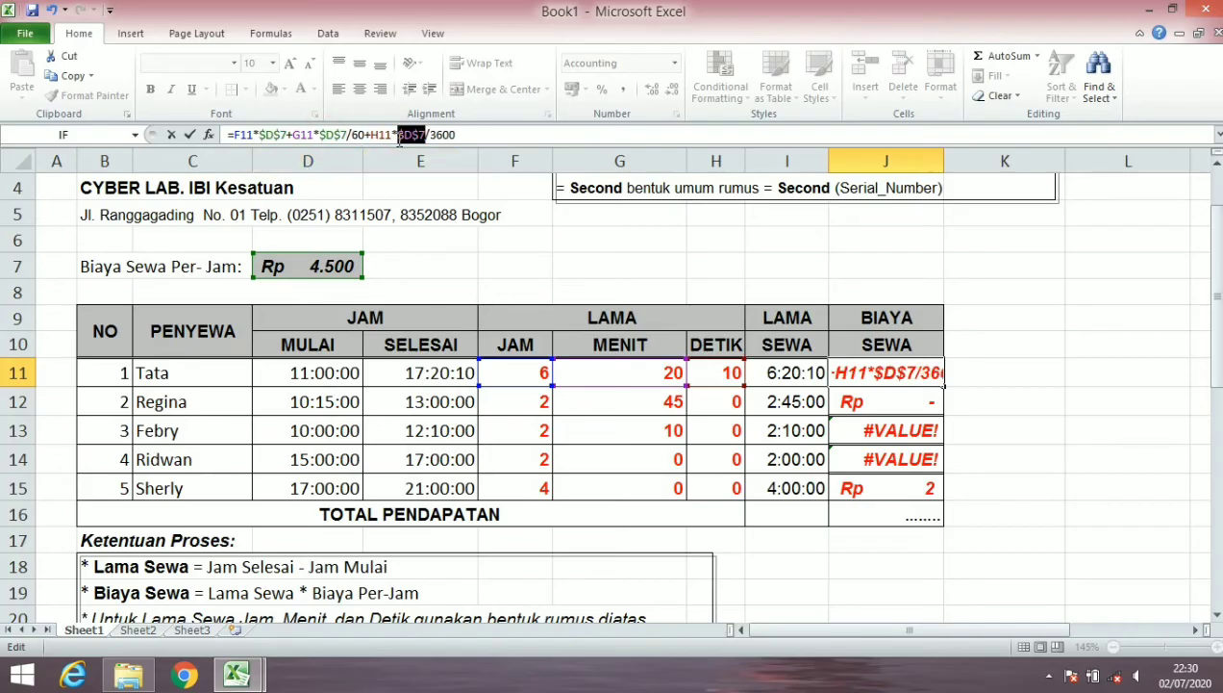
key(Return)
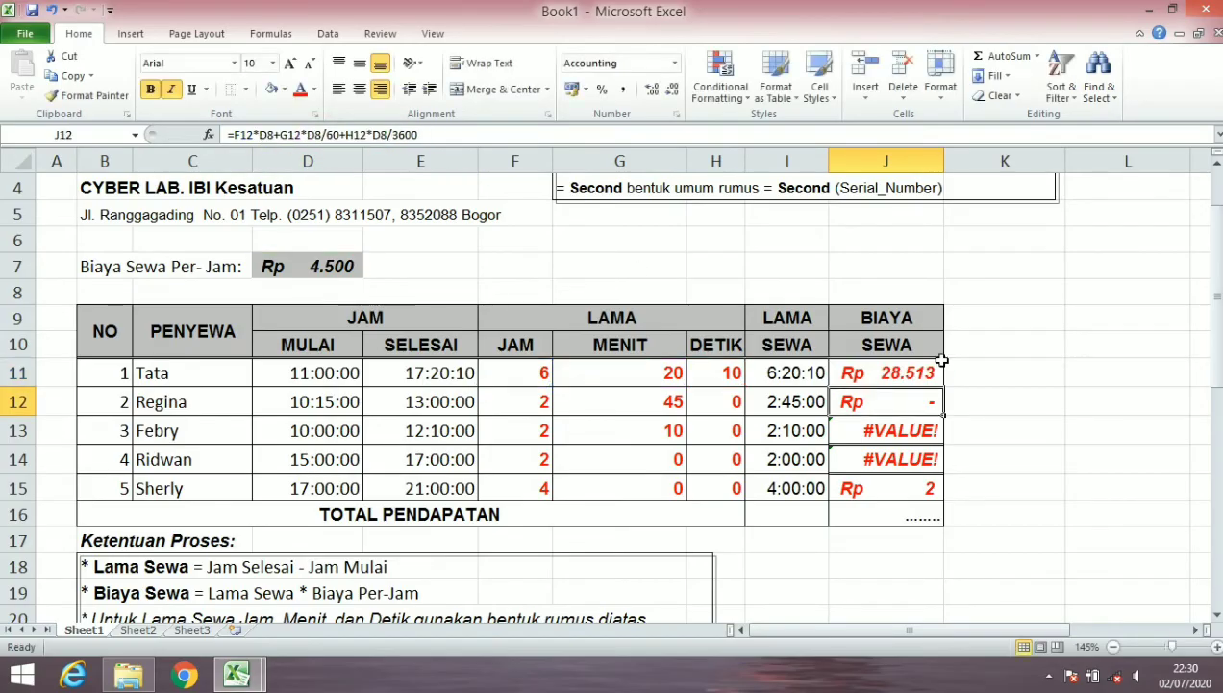
- Copy the BIAYA SEWA formula with the absolute rate reference from J11 down through J15
click(938, 377)
drag(943, 383, 943, 492)
click(1006, 396)
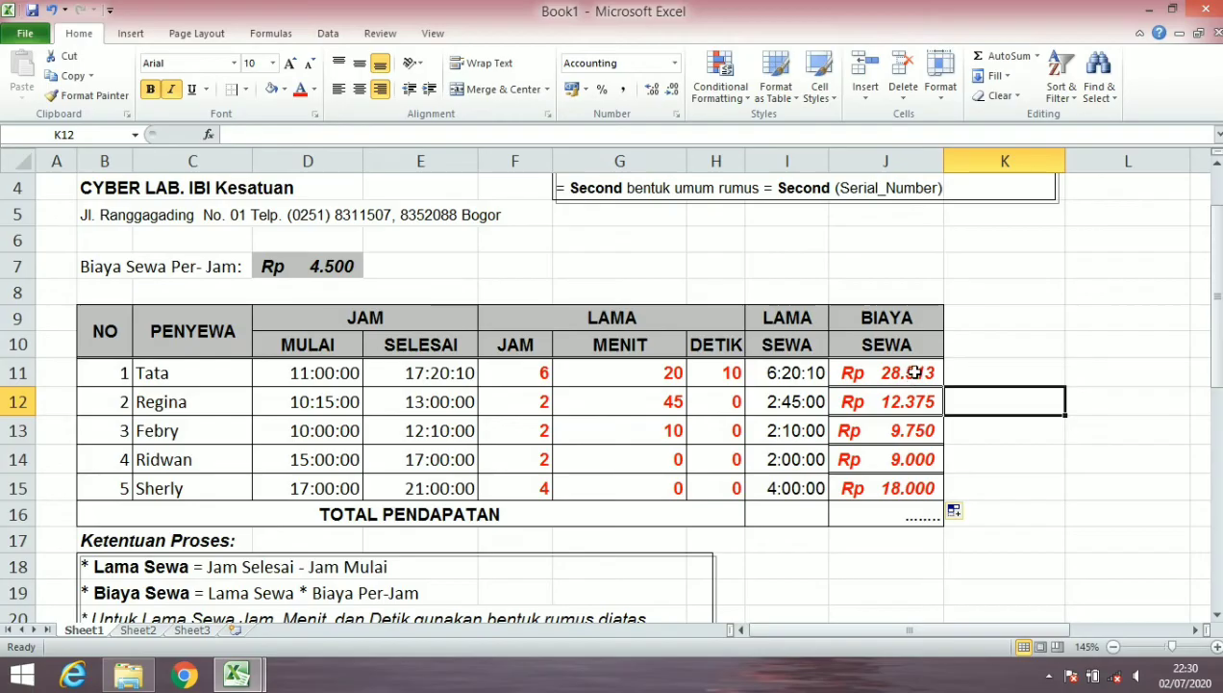
- Replace the placeholder in the TOTAL PENDAPATAN cell J16 with a SUM formula adding the rental costs J11:J15
click(888, 514)
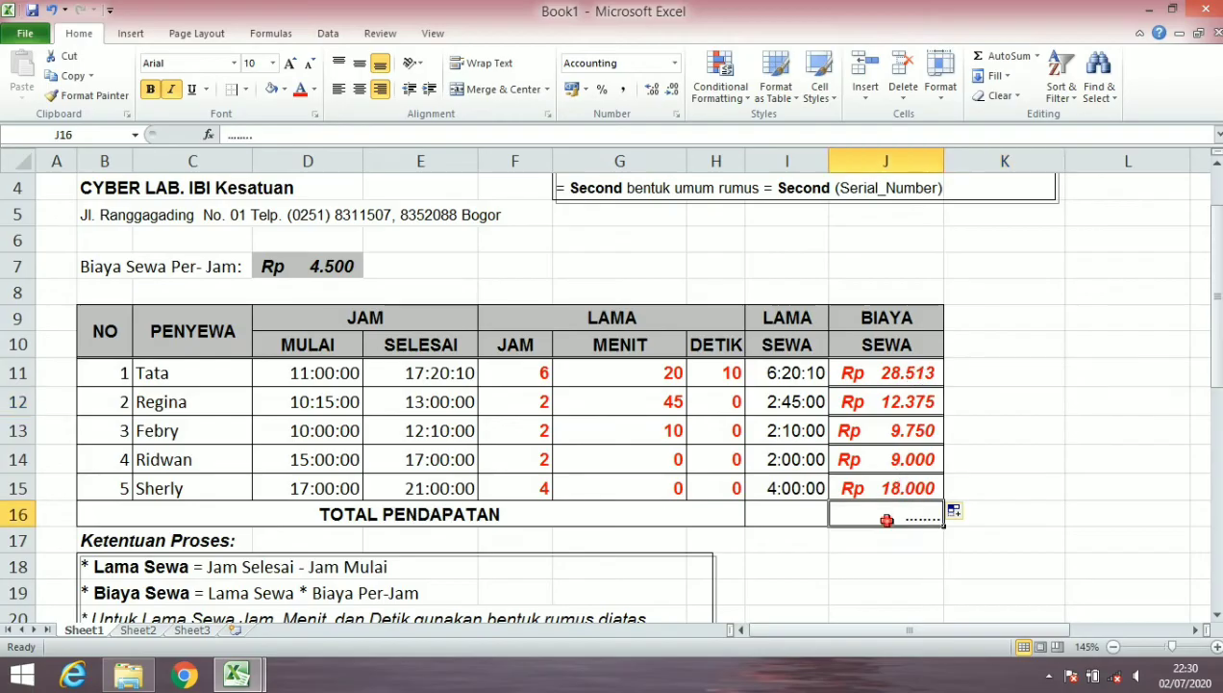
key(BackSpace)
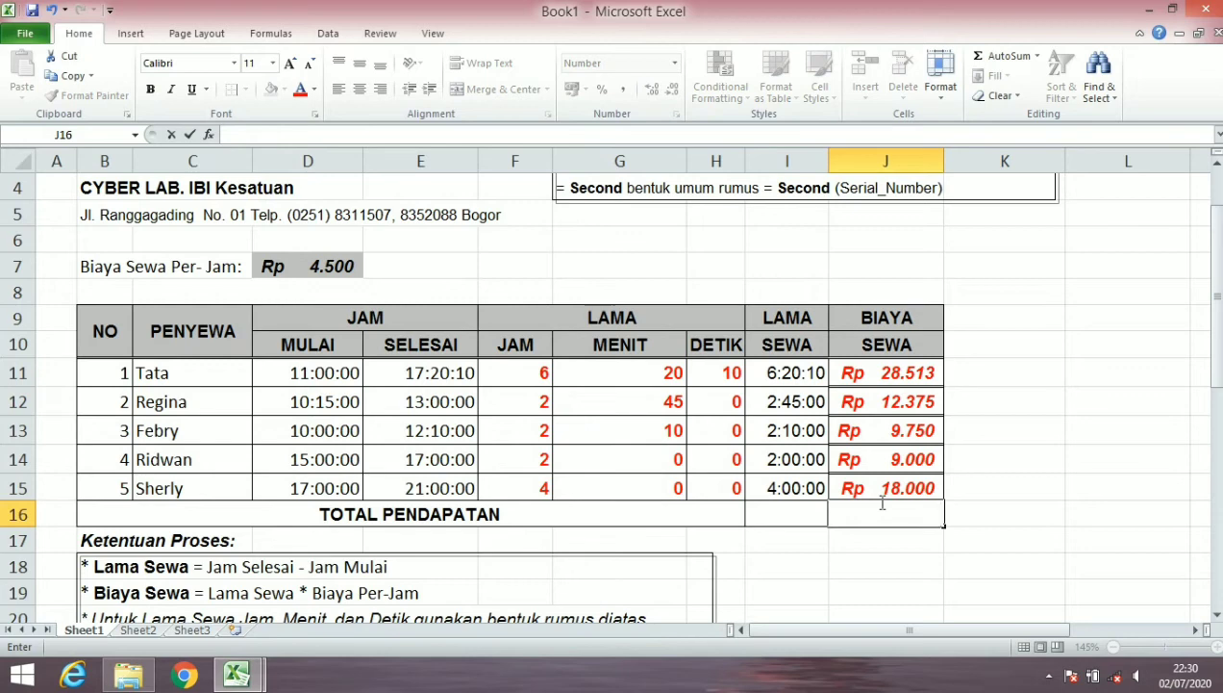
text(=SU)
text(M)
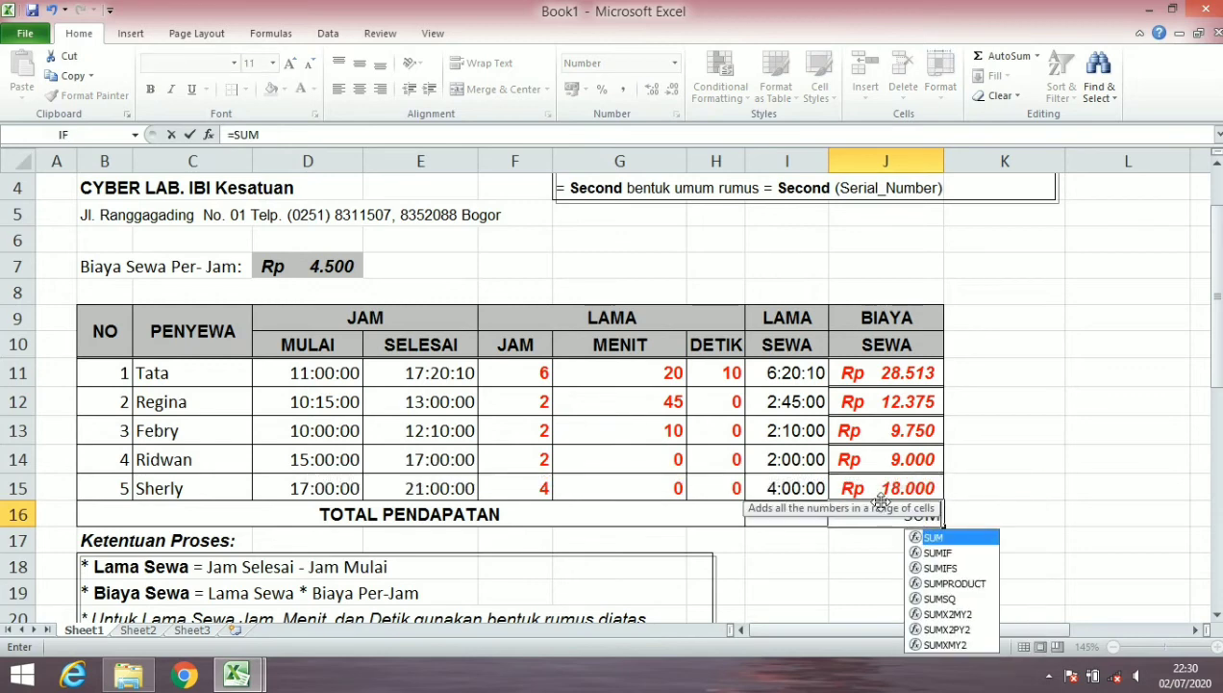
text(()
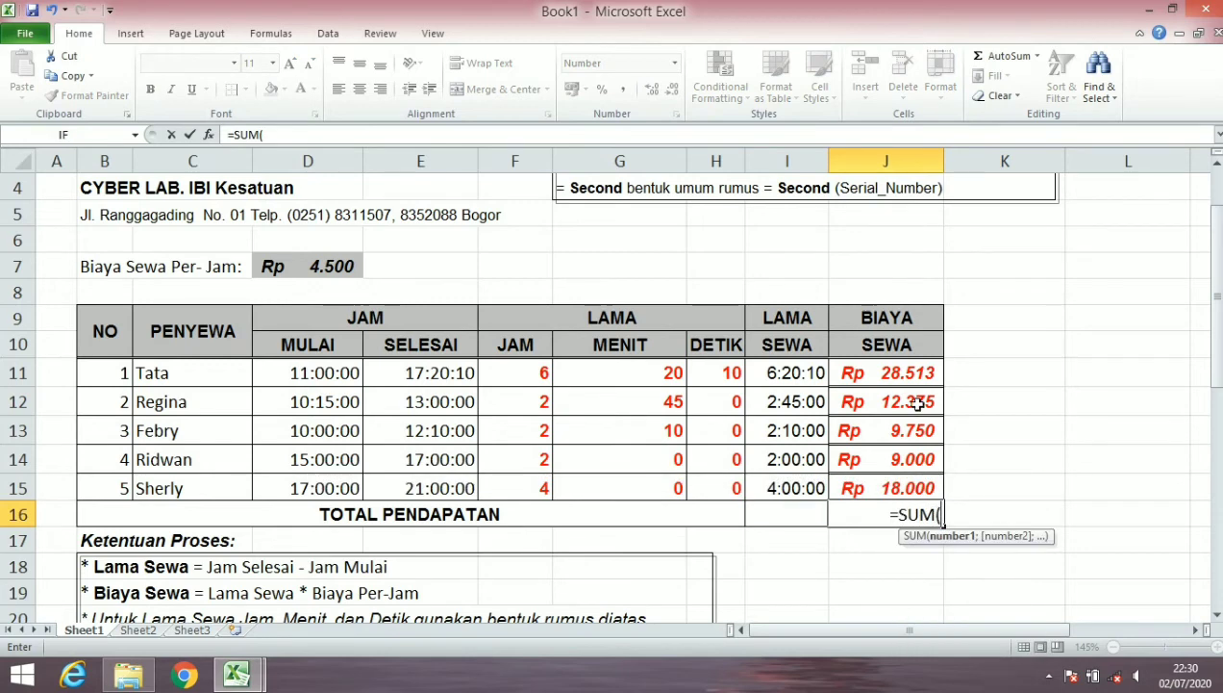
drag(909, 374, 931, 489)
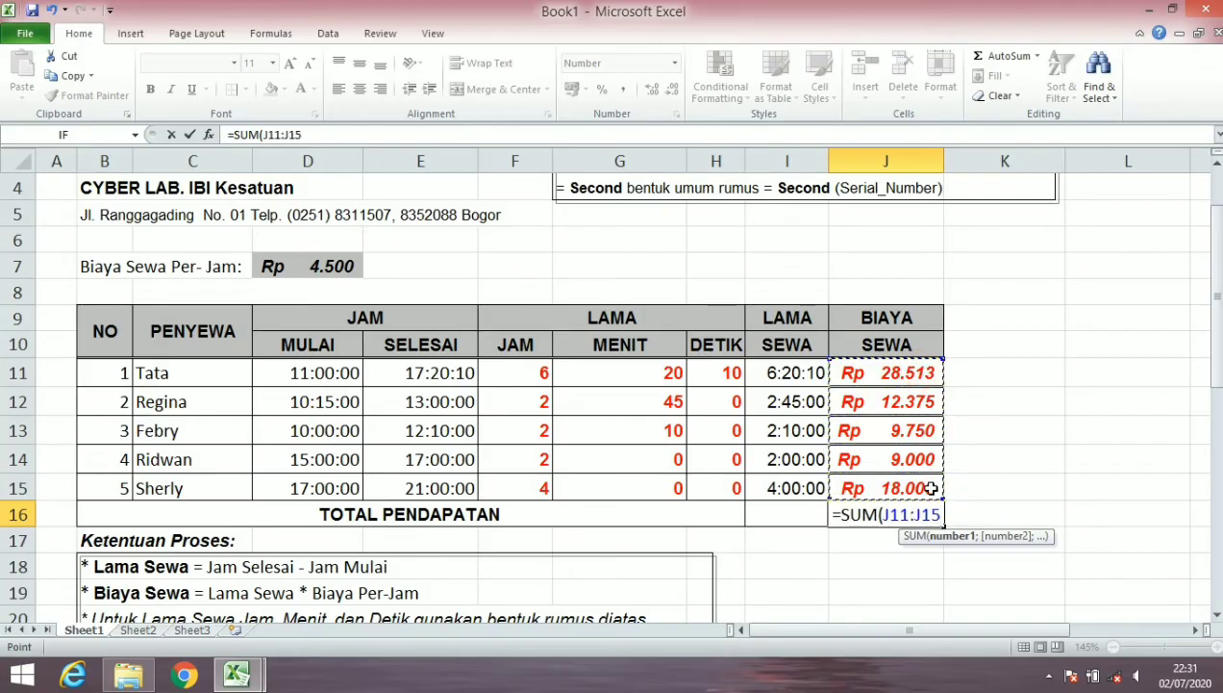
key(Return)
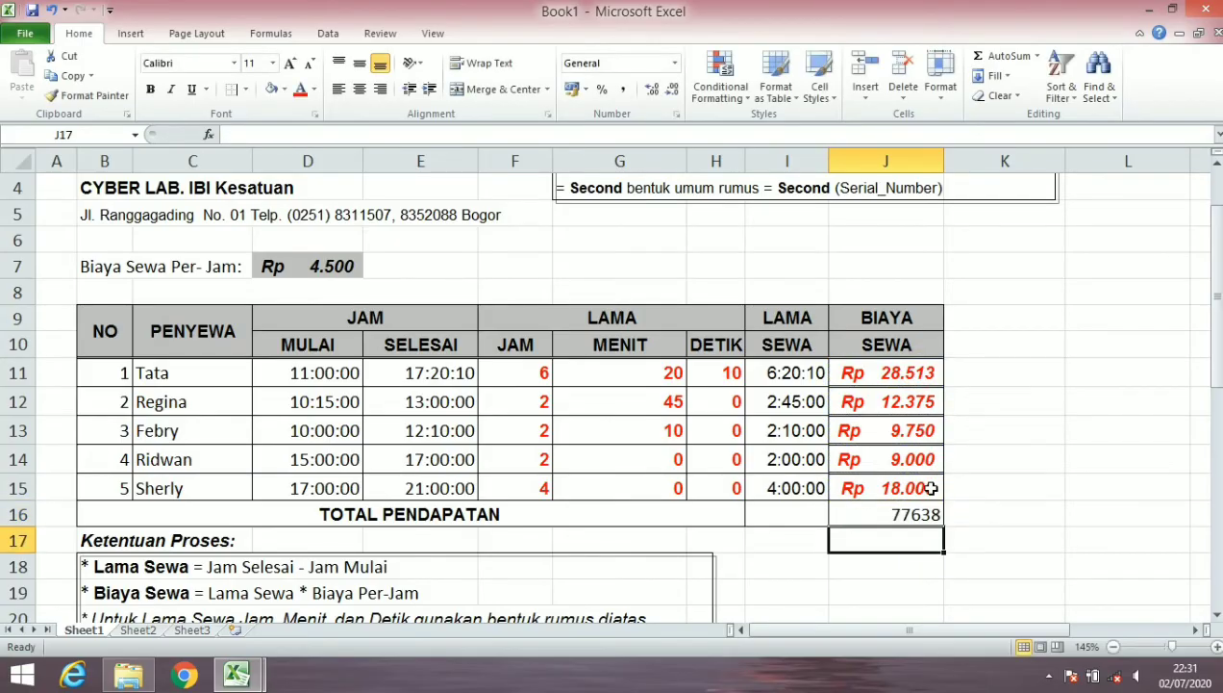
- Format the TOTAL PENDAPATAN amount in J16 with the Accounting number format
click(926, 513)
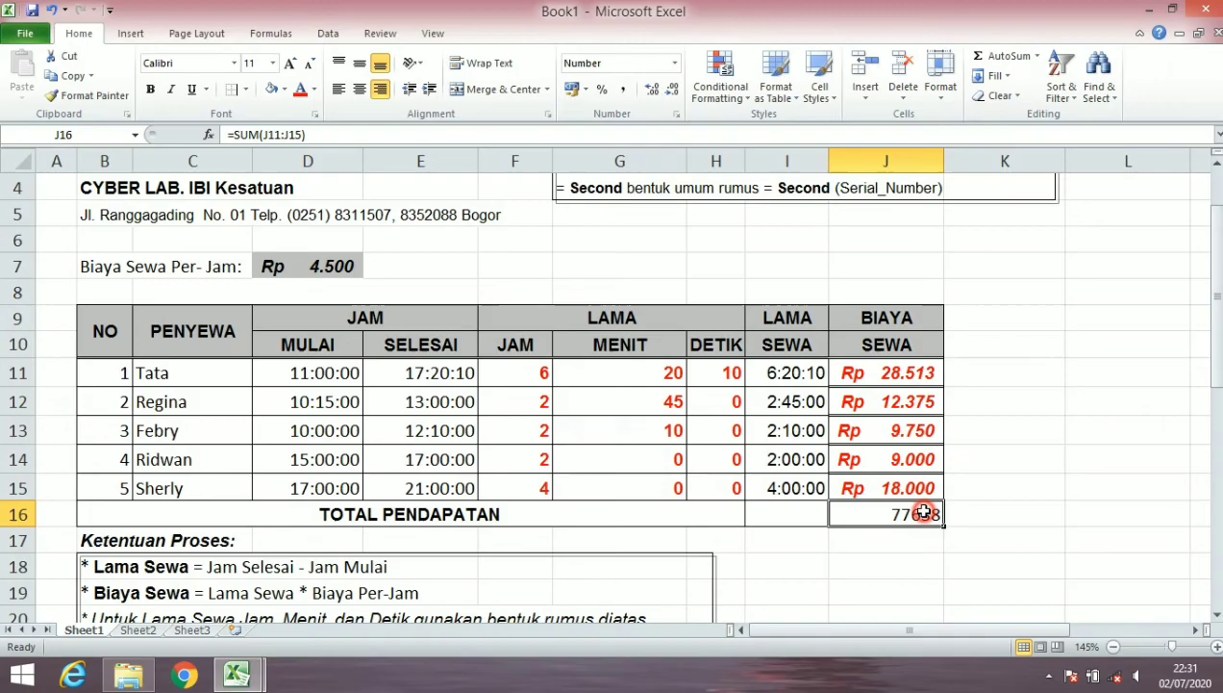
click(674, 63)
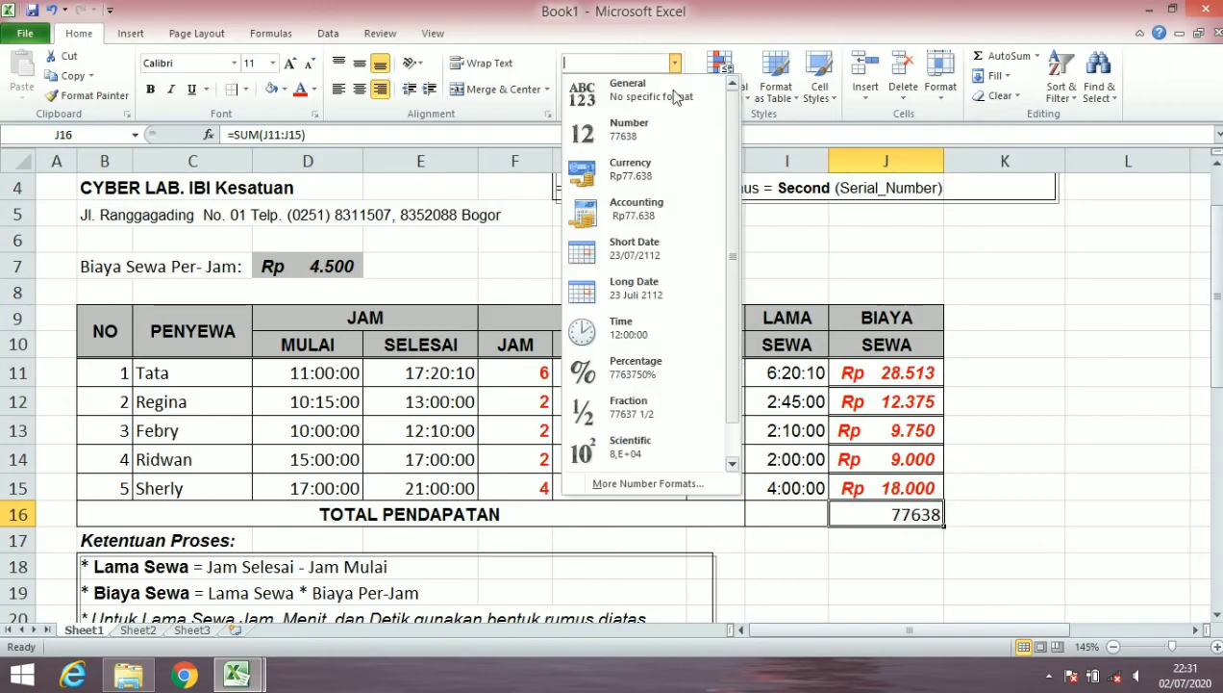
click(655, 208)
click(1050, 450)
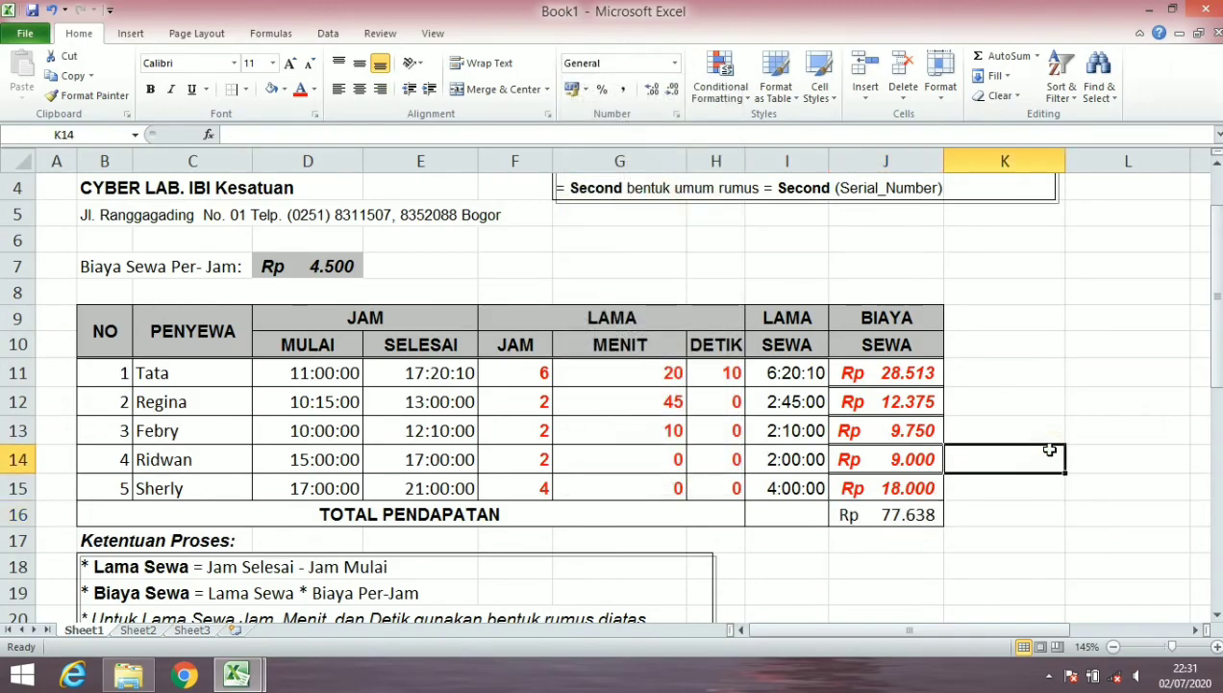
click(910, 515)
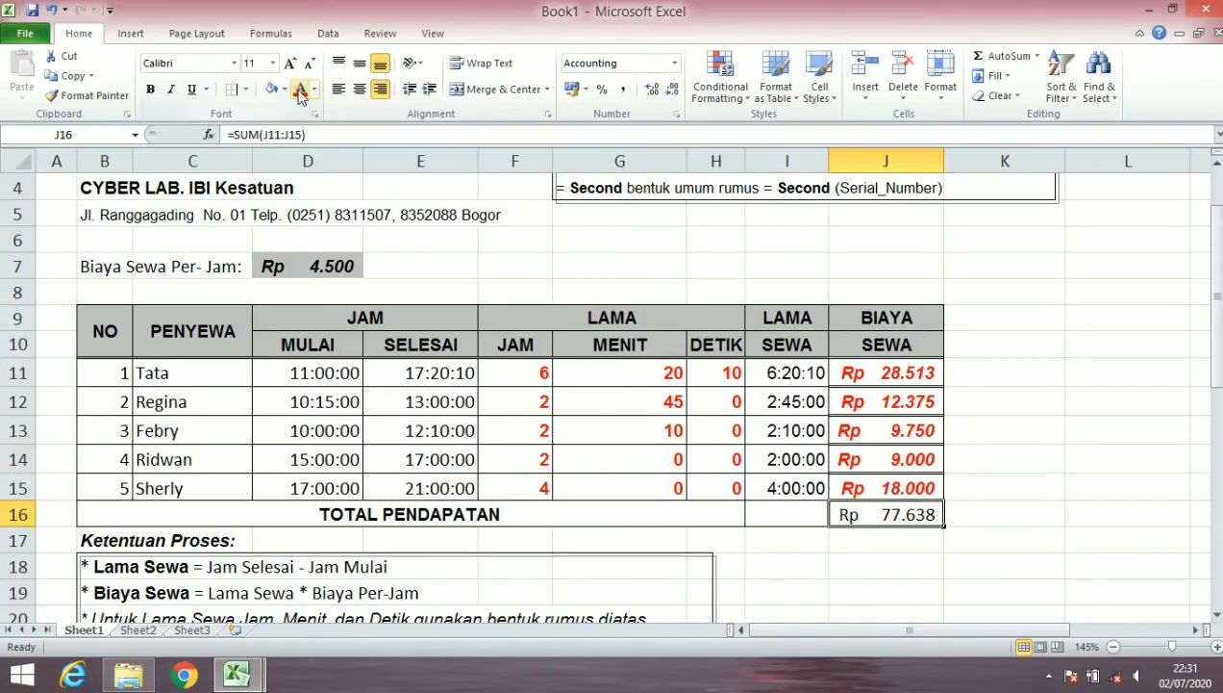
click(1038, 370)
- Review the completed BIAYA SEWA INTERNET exercise and its rules, plus the DAFTAR UPAH HARIAN table and its Ketentuan Proses
scroll(1113, 404, down, 1)
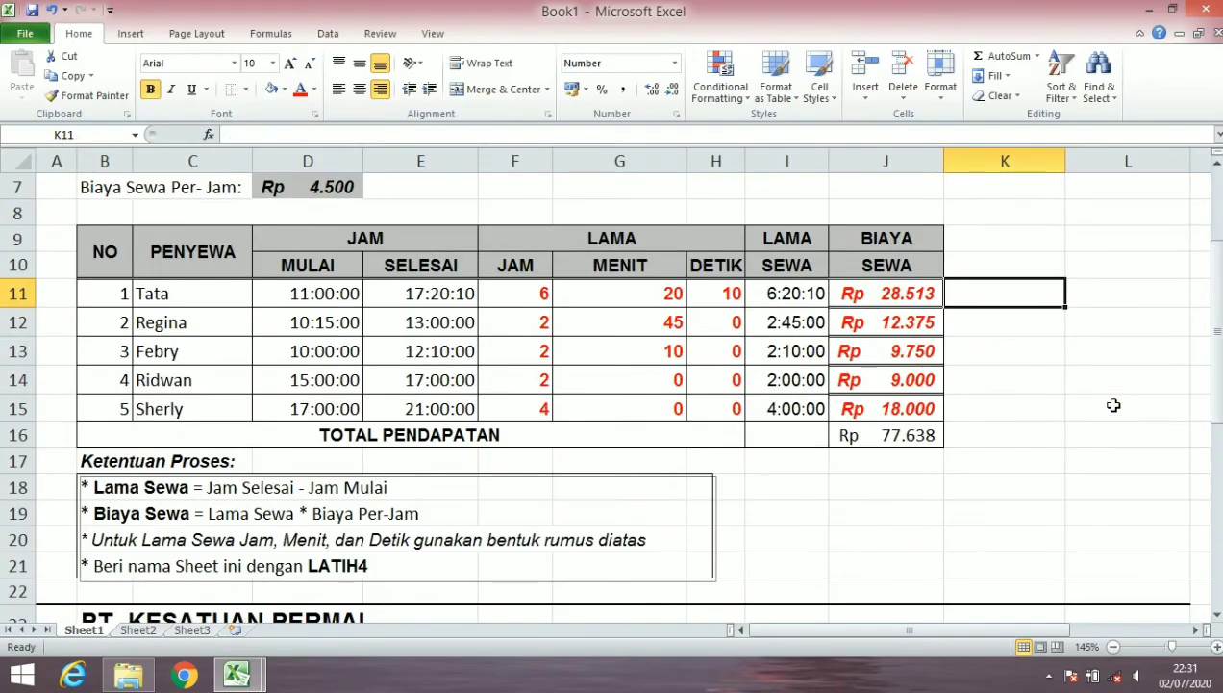
scroll(1112, 405, up, 2)
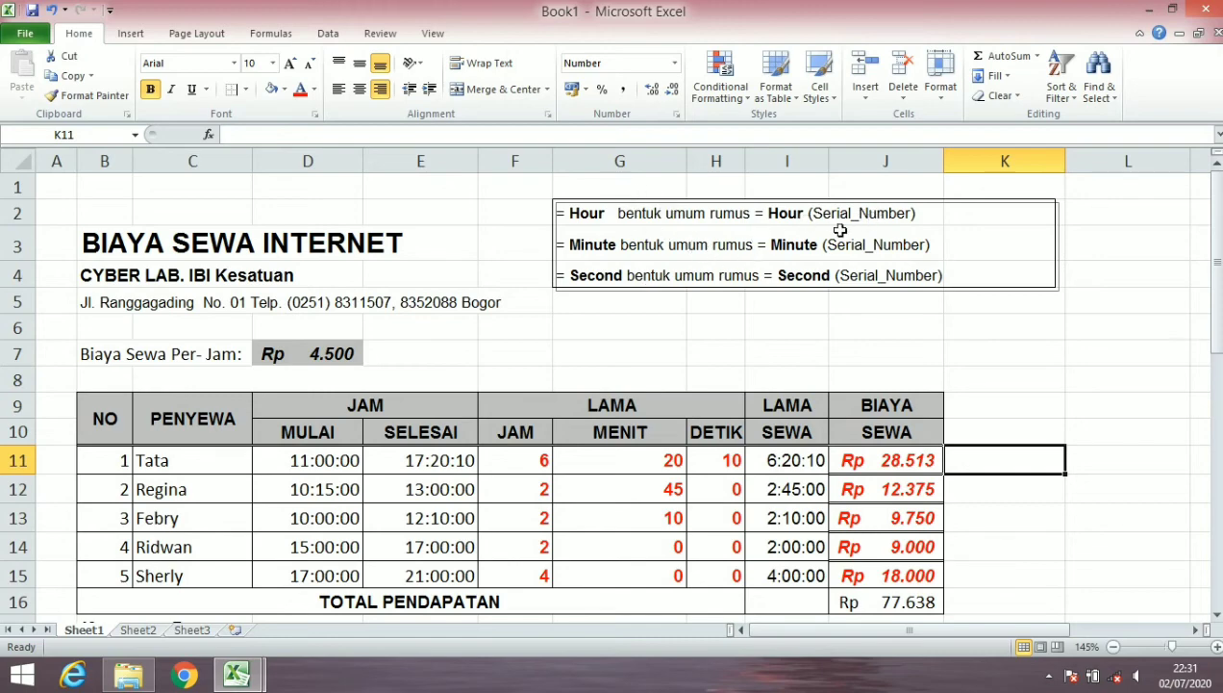
scroll(859, 314, down, 1)
scroll(863, 306, down, 2)
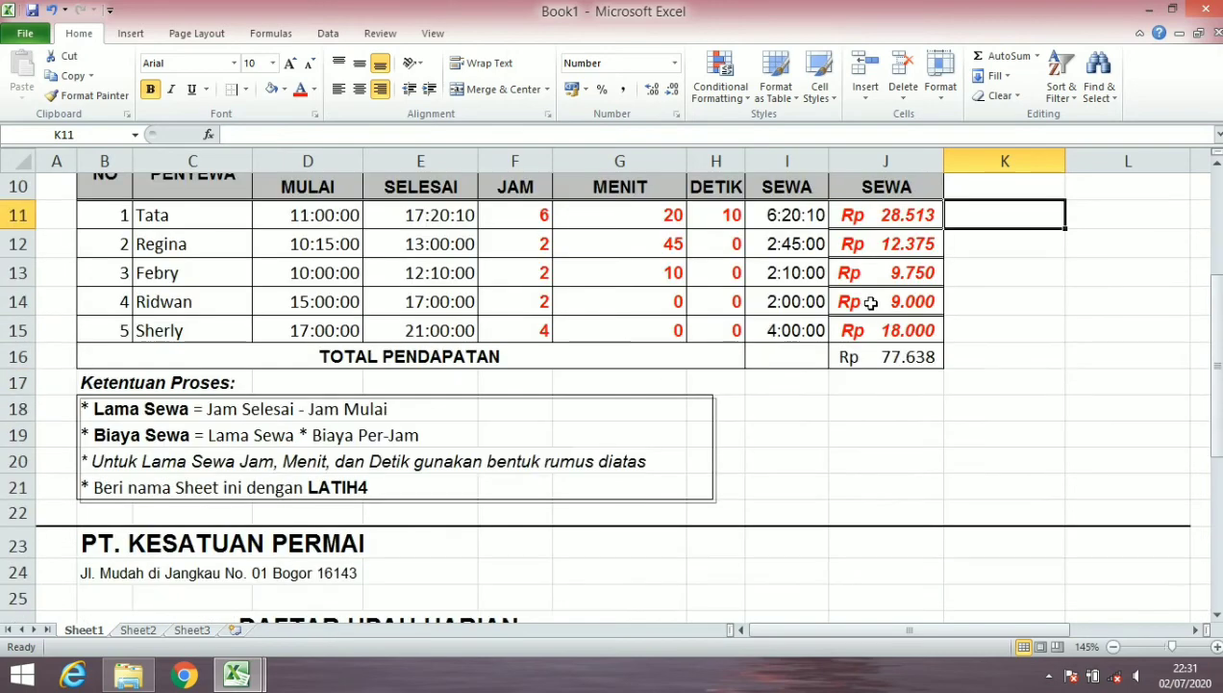
scroll(986, 310, up, 1)
click(1001, 231)
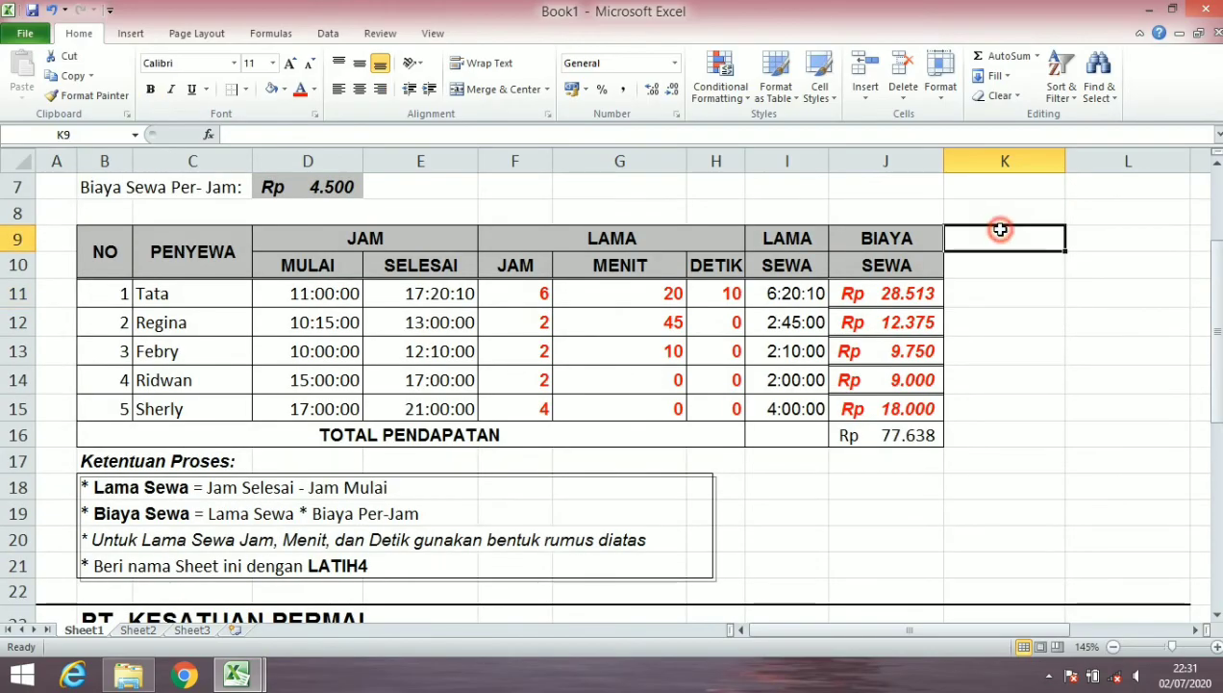
scroll(1001, 231, up, 1)
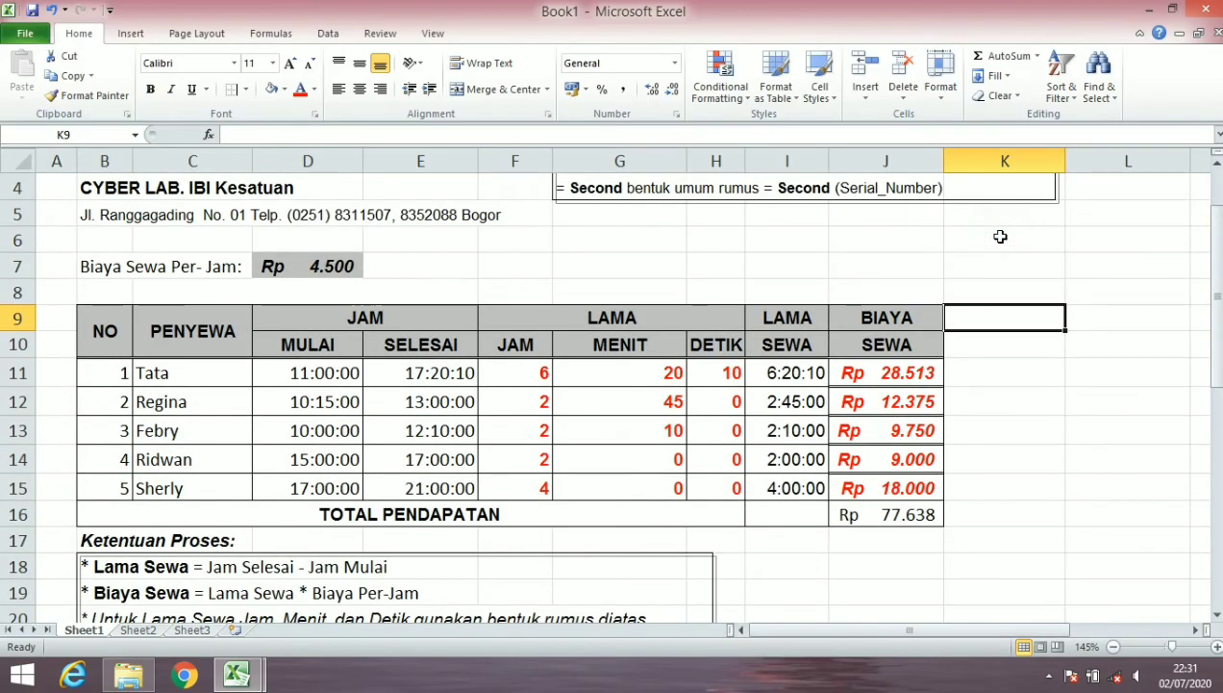
scroll(1000, 237, down, 3)
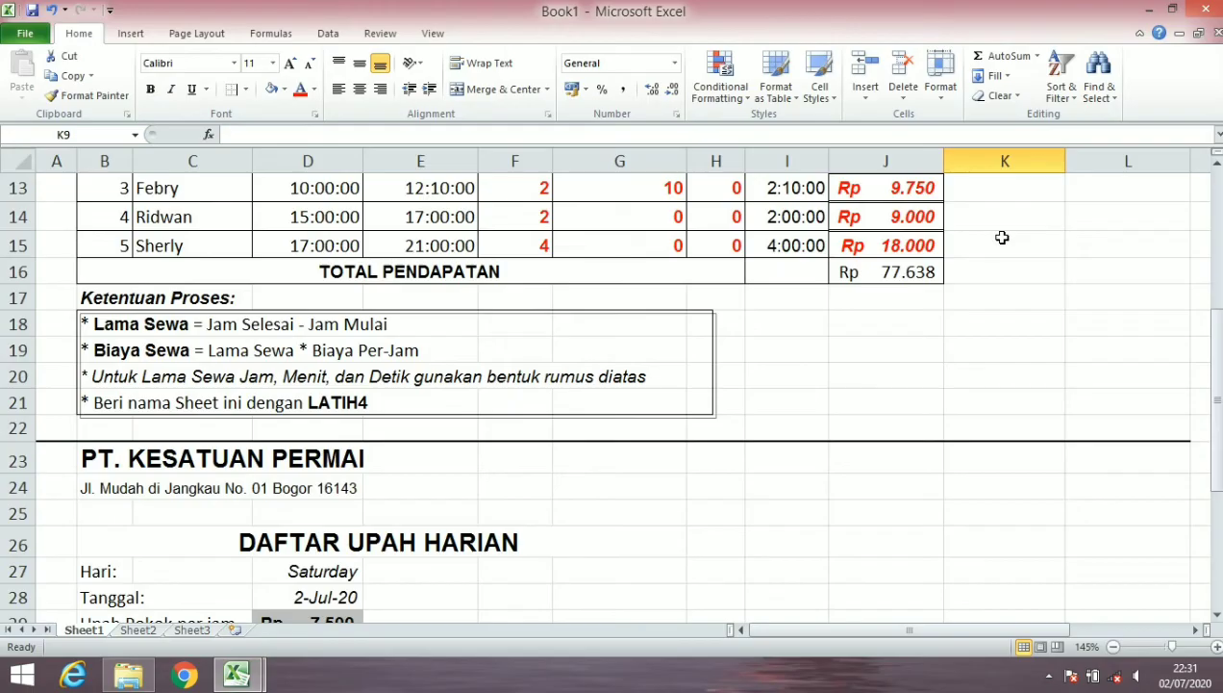
scroll(1002, 237, down, 1)
scroll(1004, 237, down, 1)
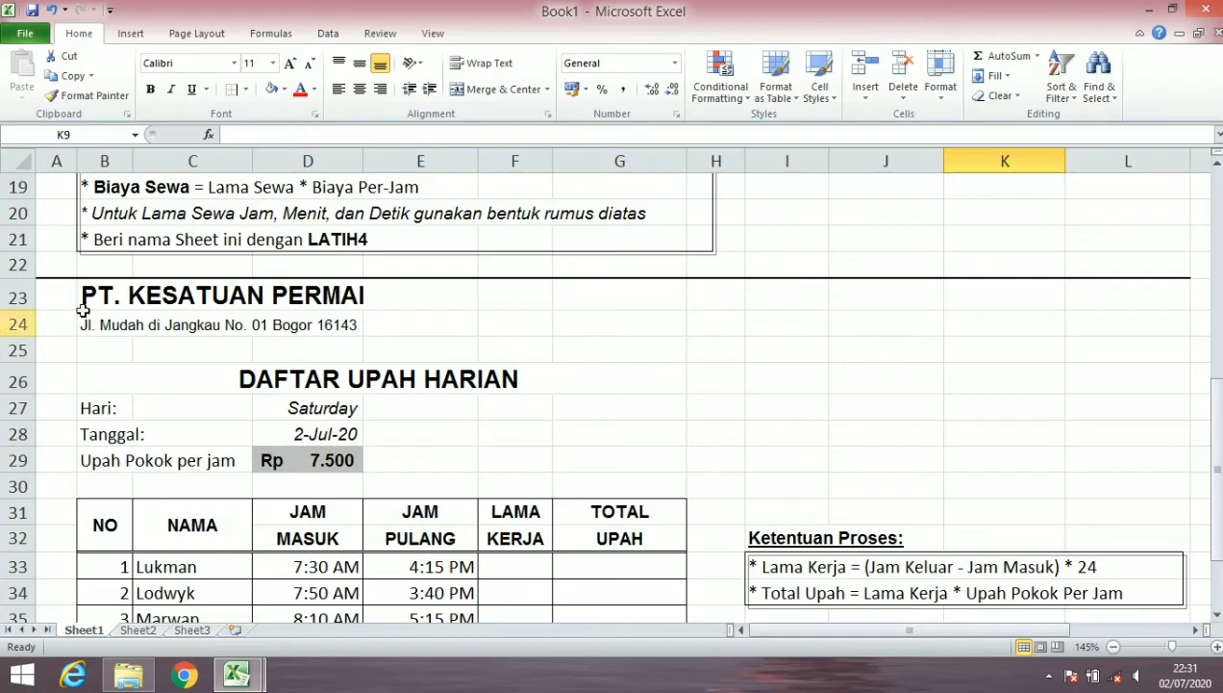
scroll(183, 321, down, 1)
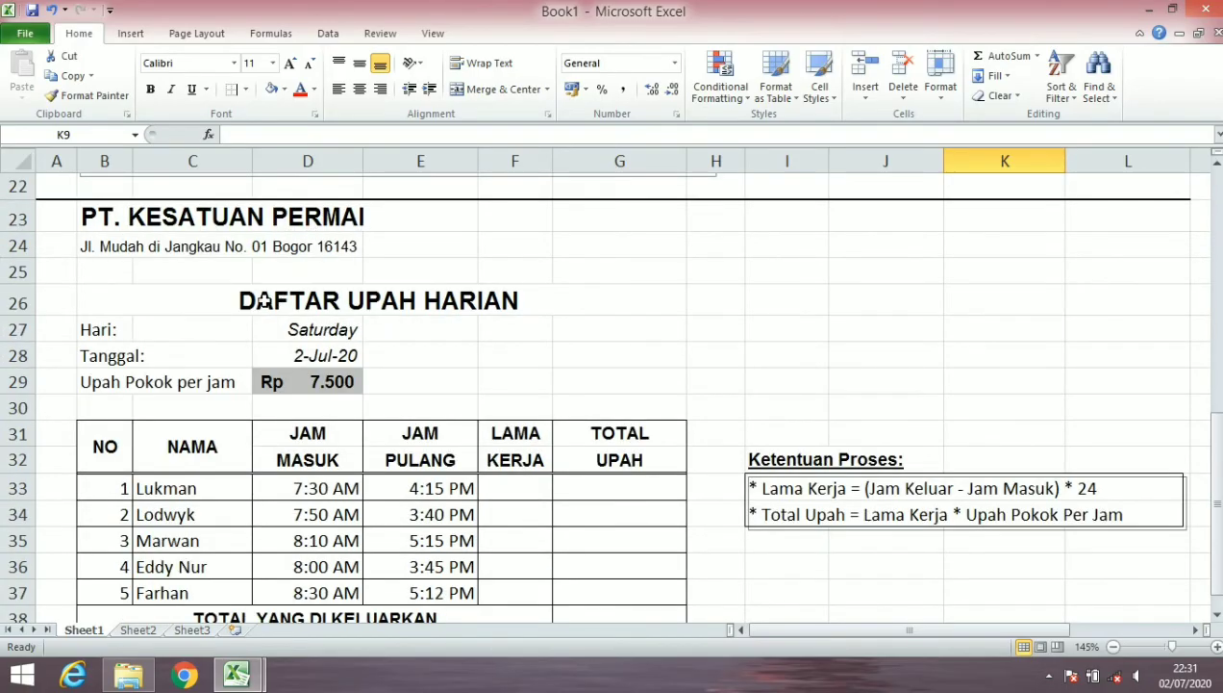
scroll(491, 318, down, 1)
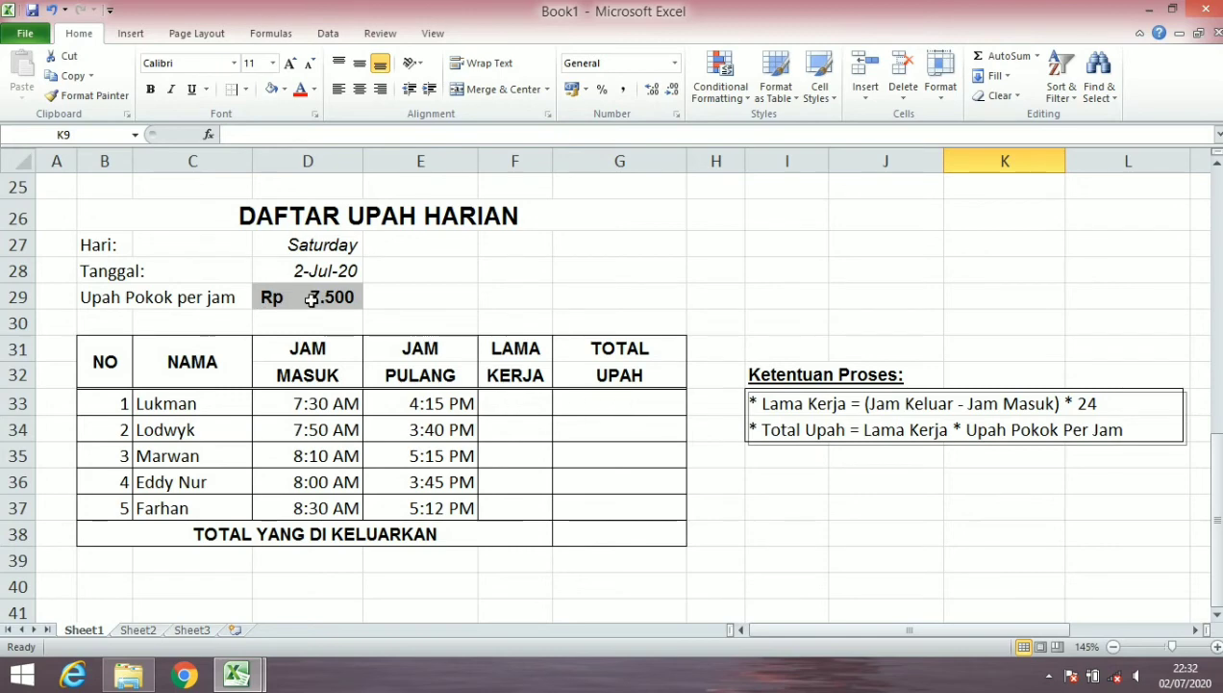
- Calculate the first employee's LAMA KERJA in F33 with the formula =(E33-D33)*24
click(516, 402)
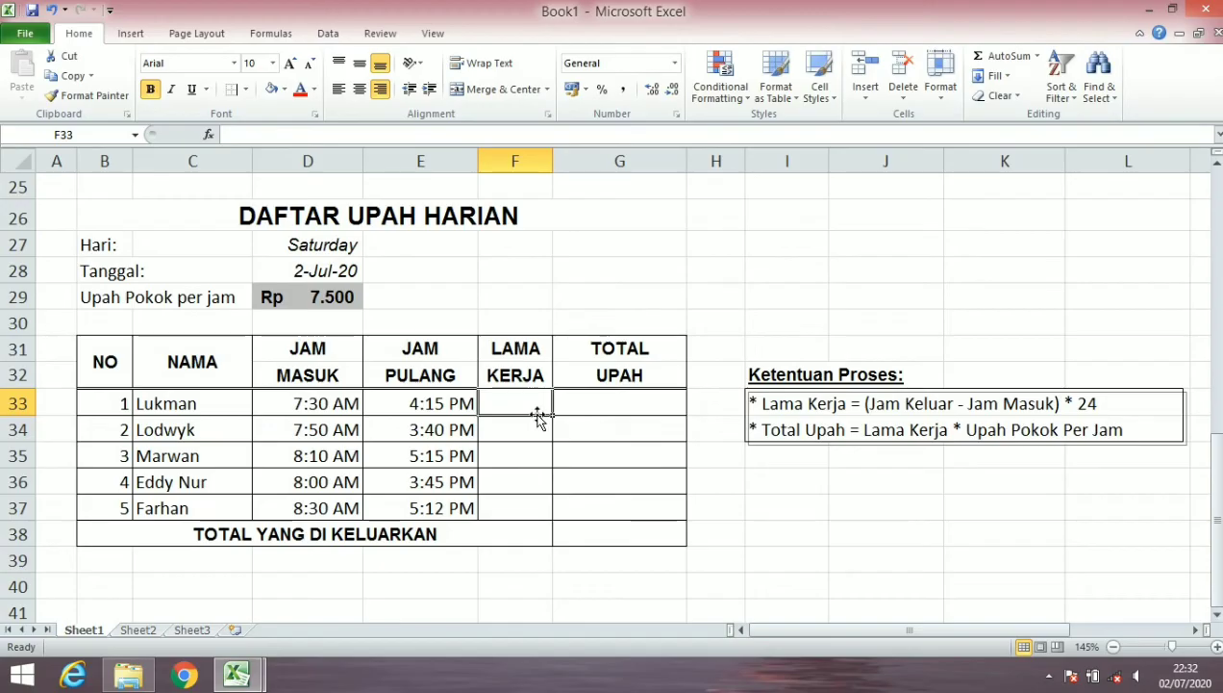
text(=()
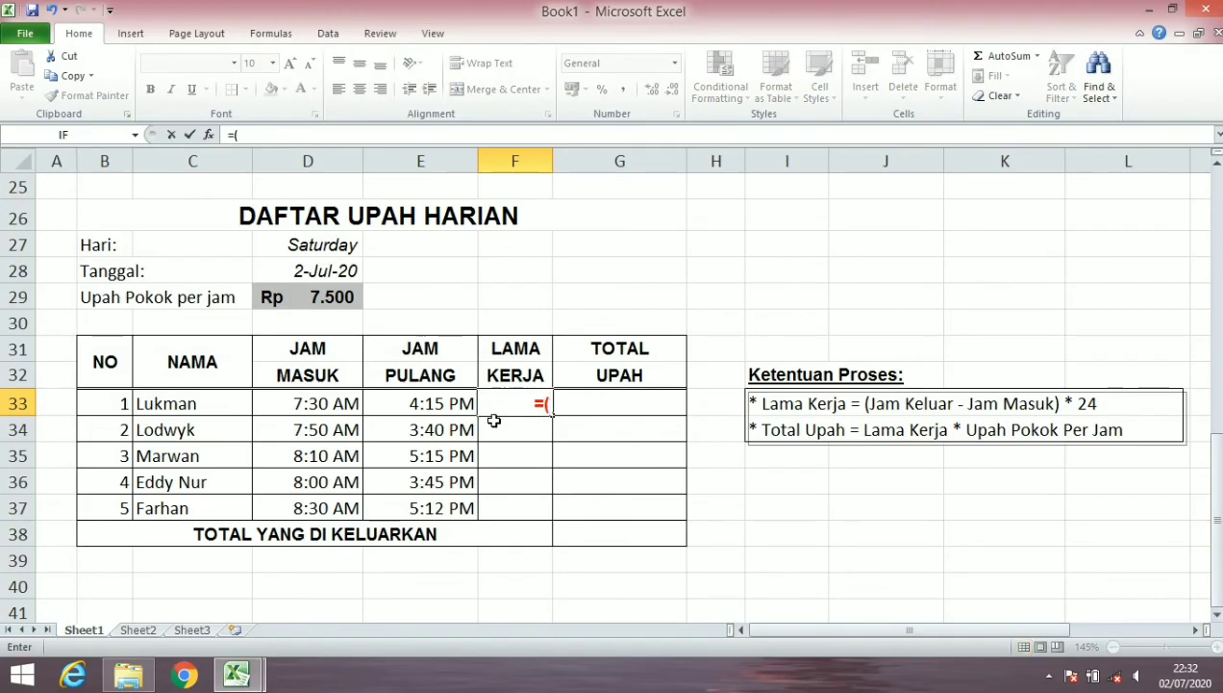
click(428, 402)
text(=)
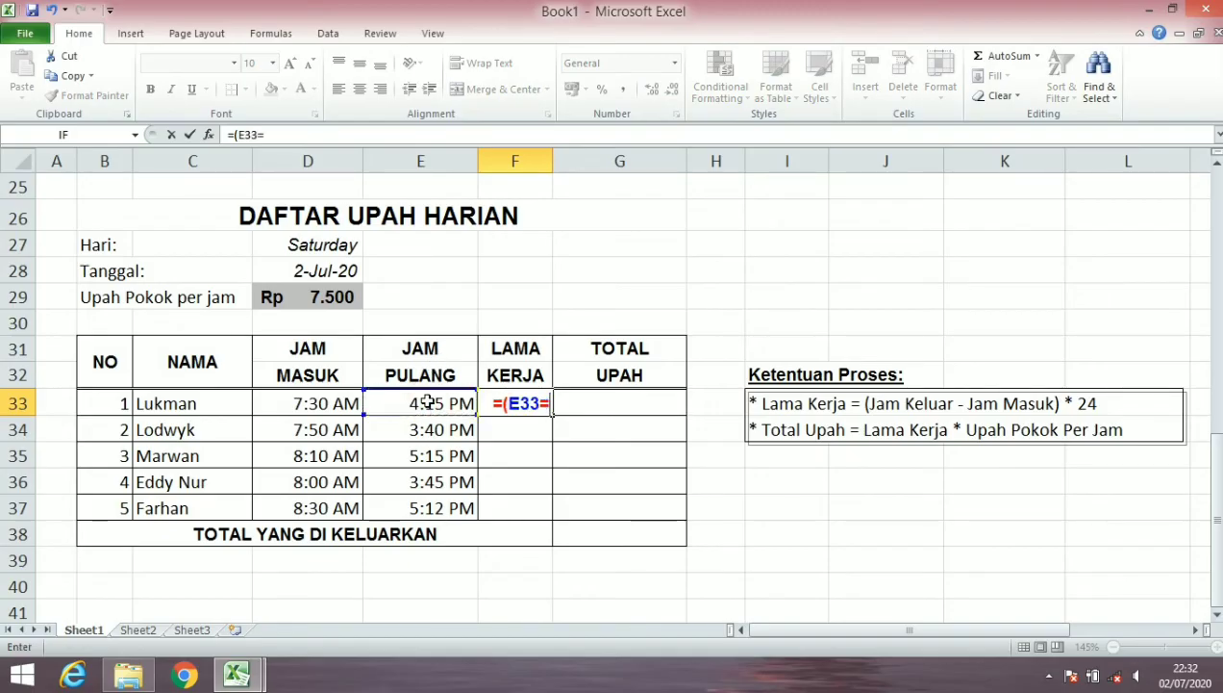
key(BackSpace)
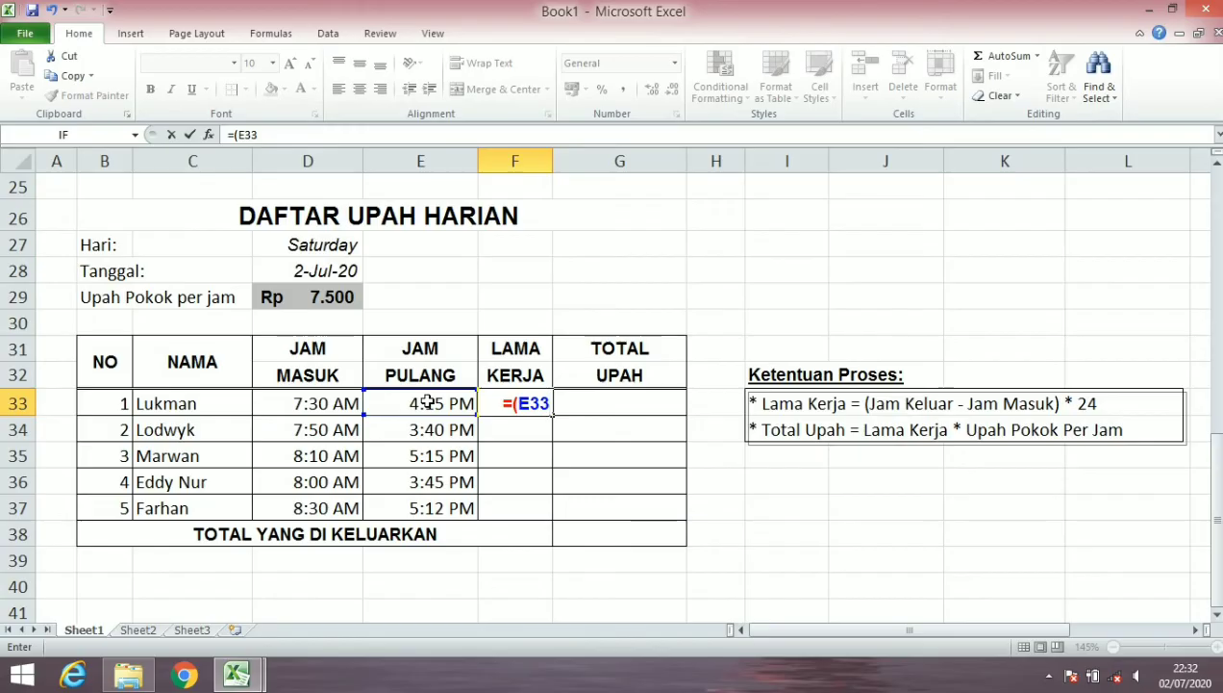
text(_)
key(BackSpace)
text(-)
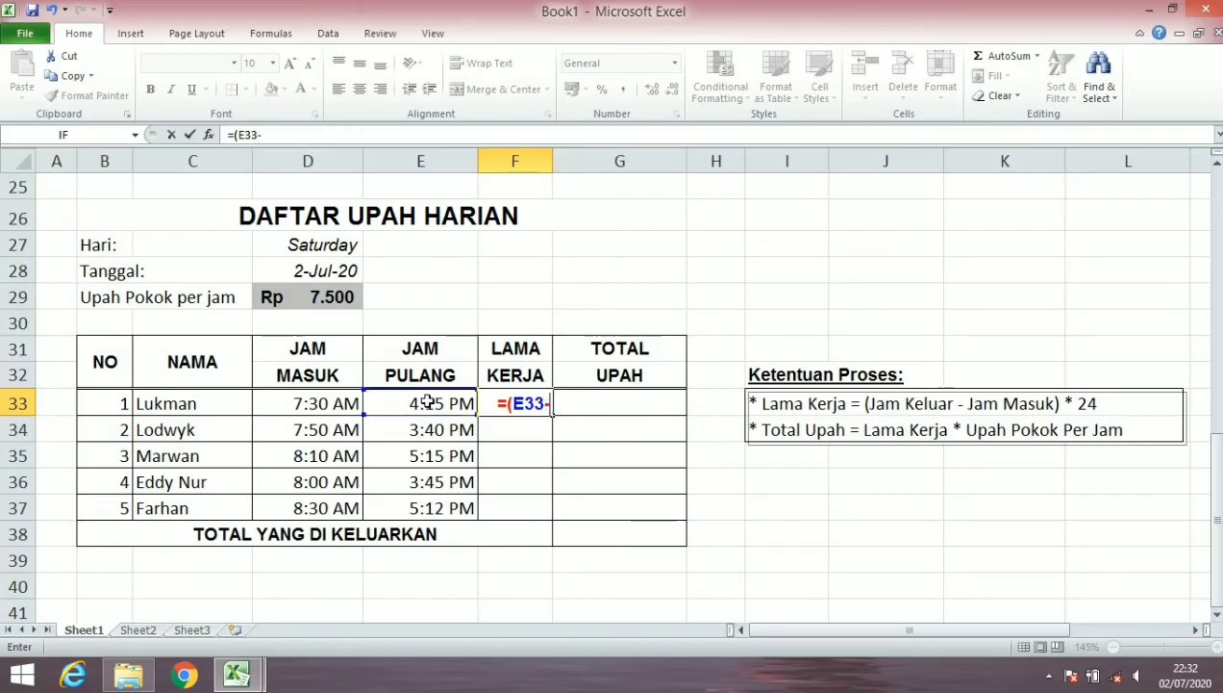
click(337, 402)
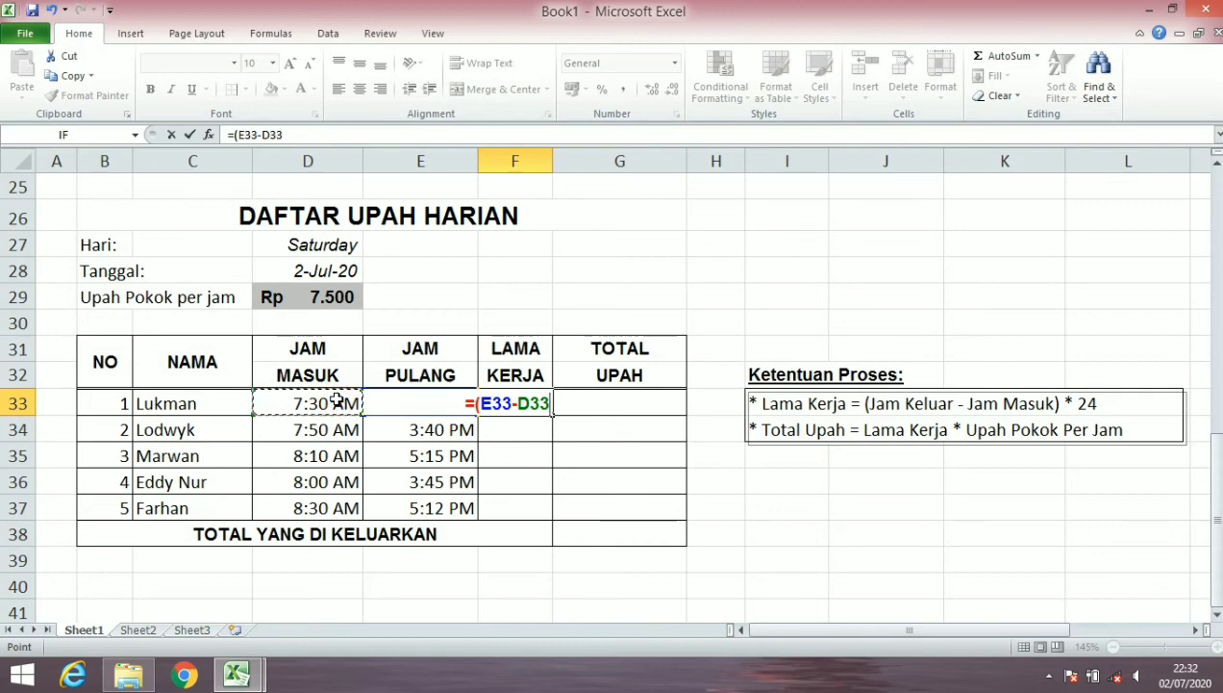
text())
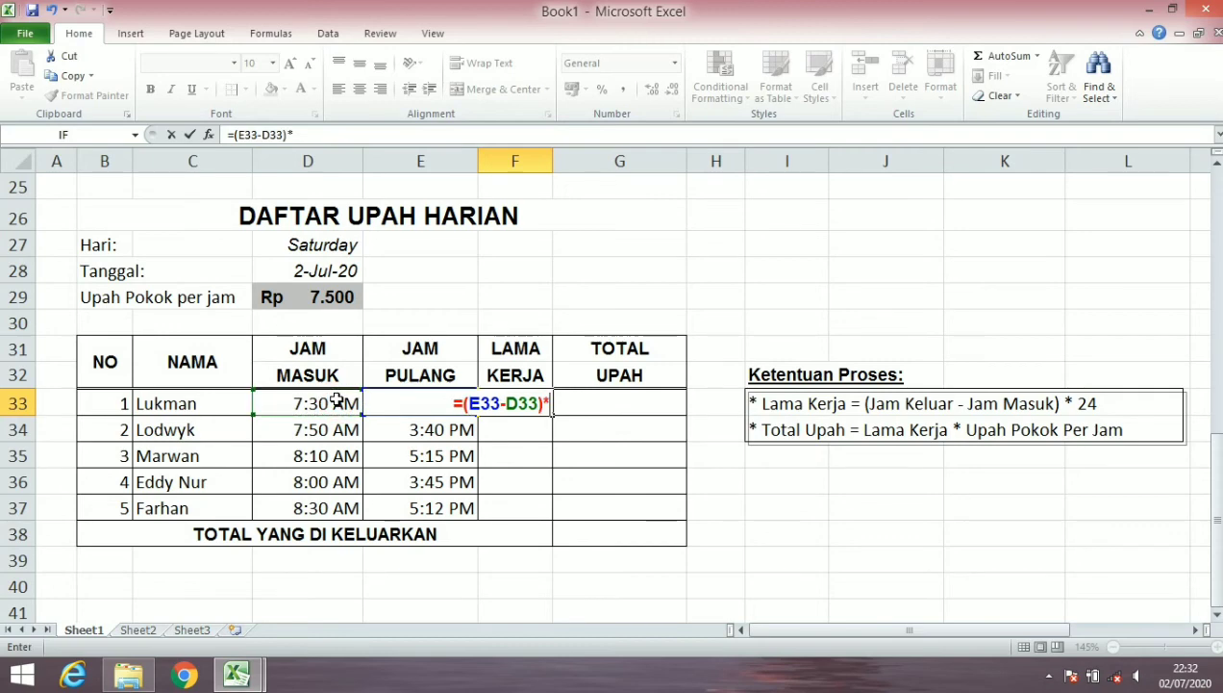
text(*24)
key(Return)
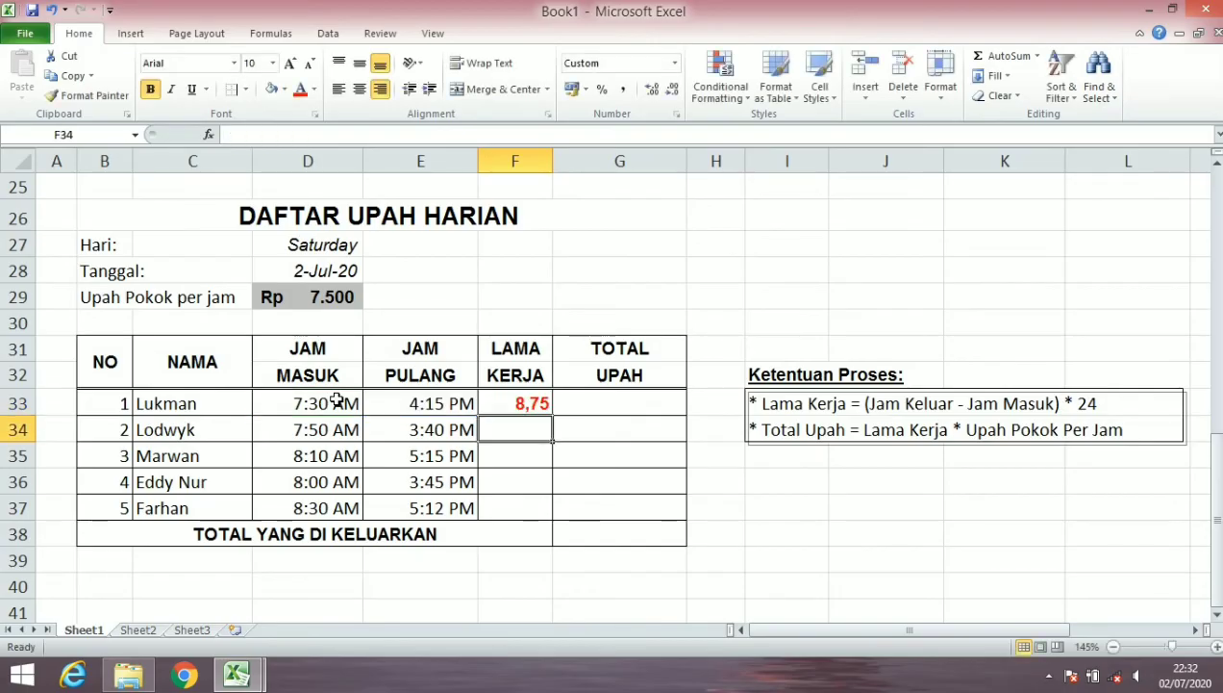
- Copy the LAMA KERJA formula from F33 down through F37
click(541, 404)
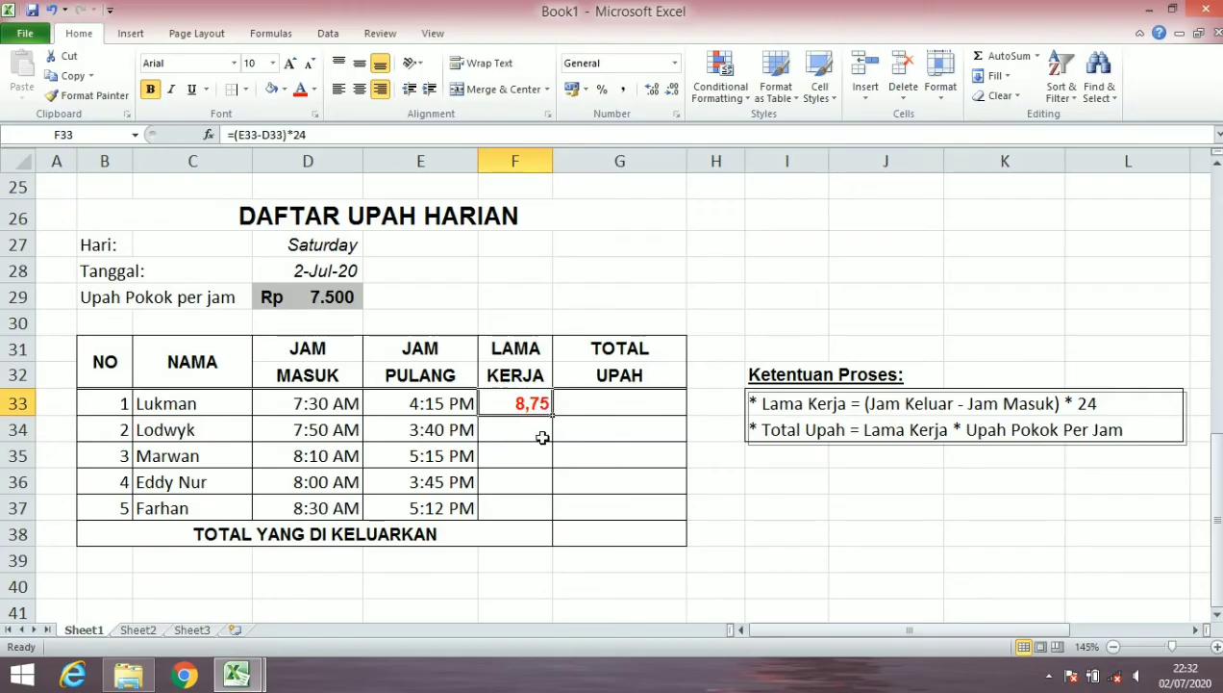
drag(553, 411, 538, 508)
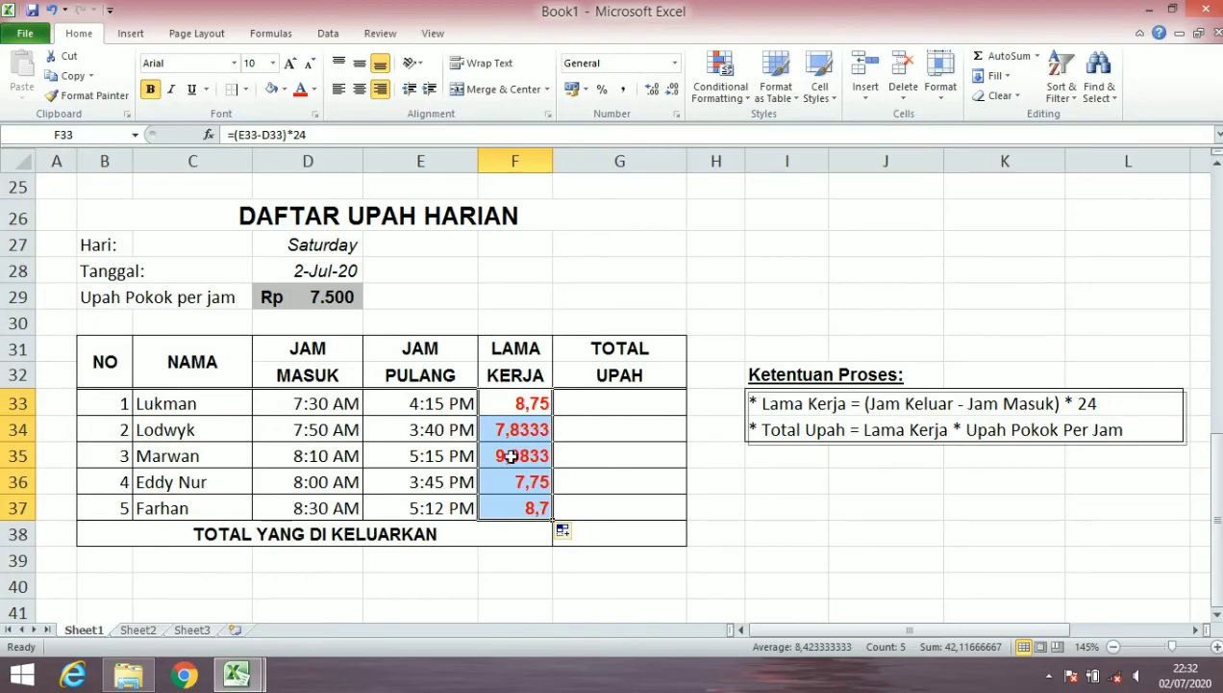
click(518, 402)
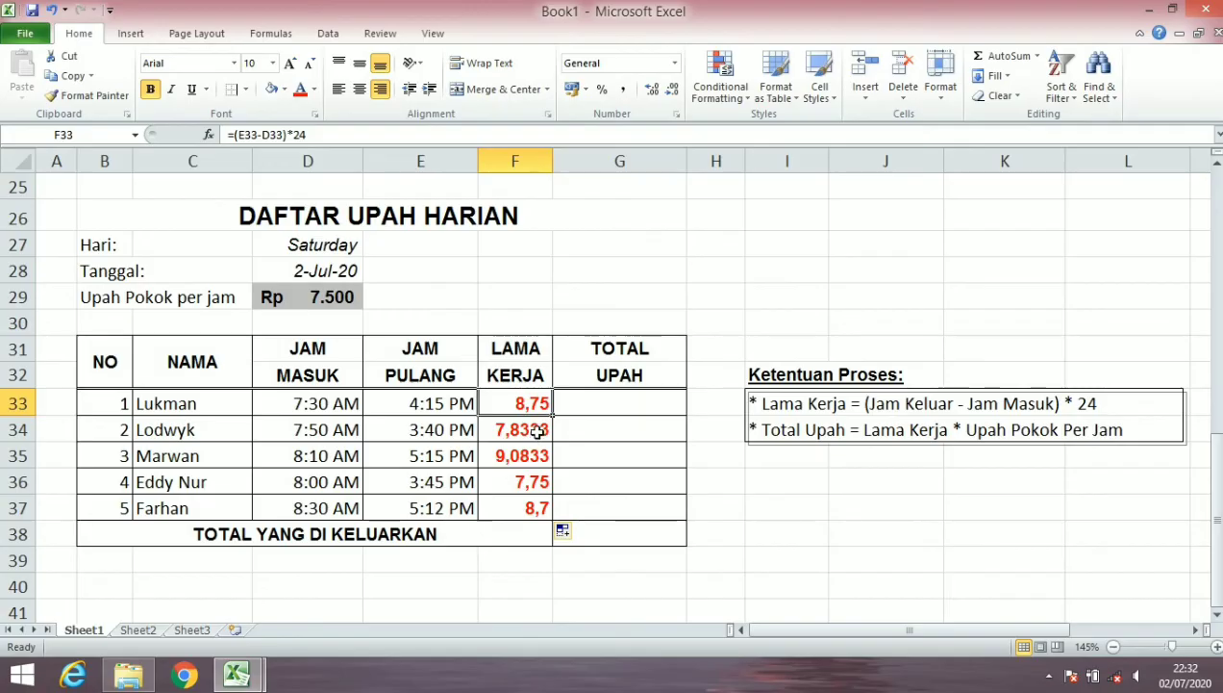
- Format the LAMA KERJA values in F34:F37 with the comma style and two decimal places
drag(532, 438, 544, 501)
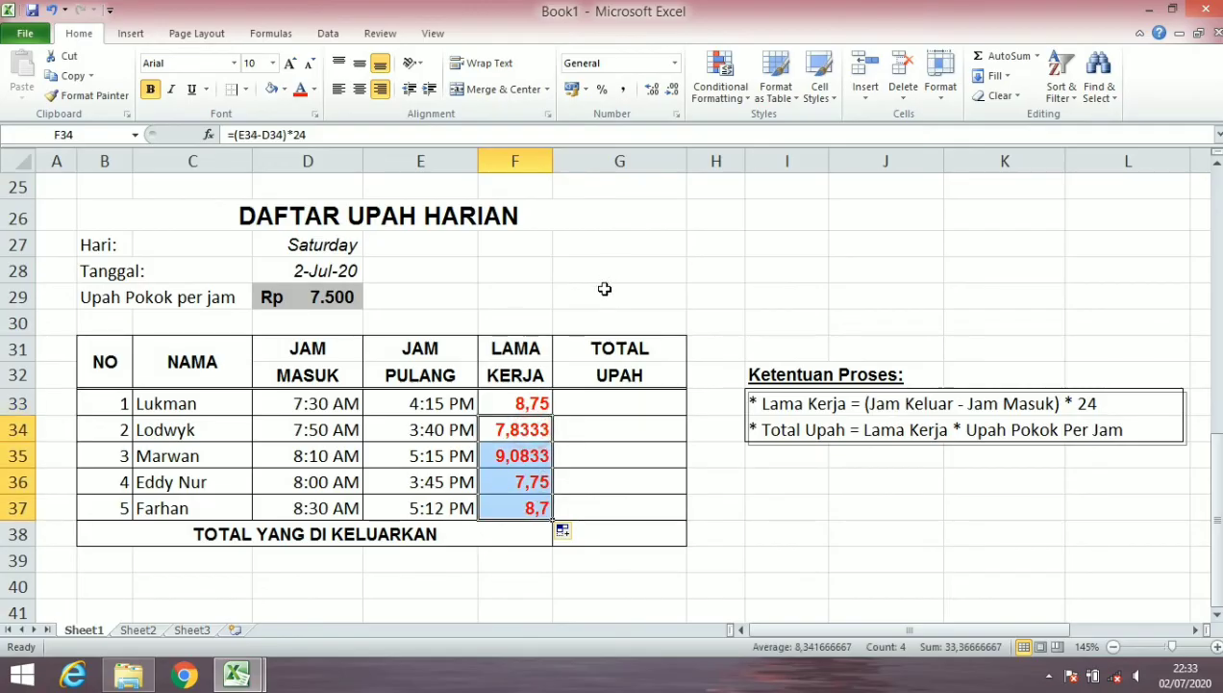
click(624, 90)
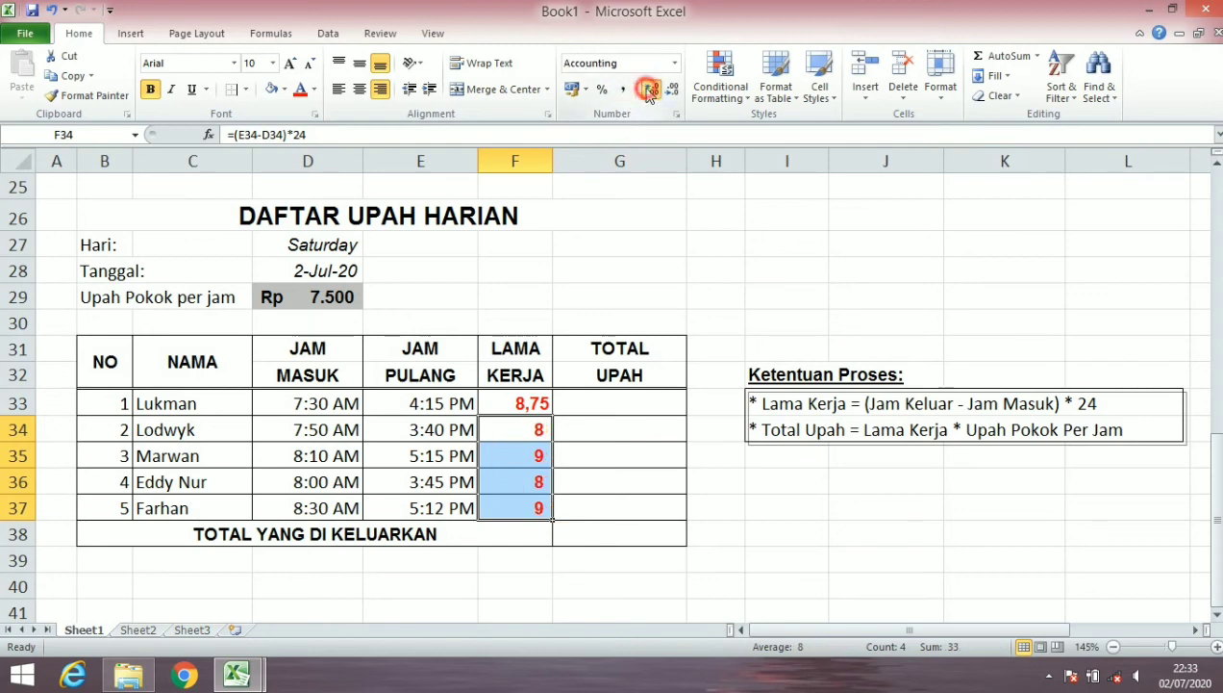
click(649, 91)
click(651, 91)
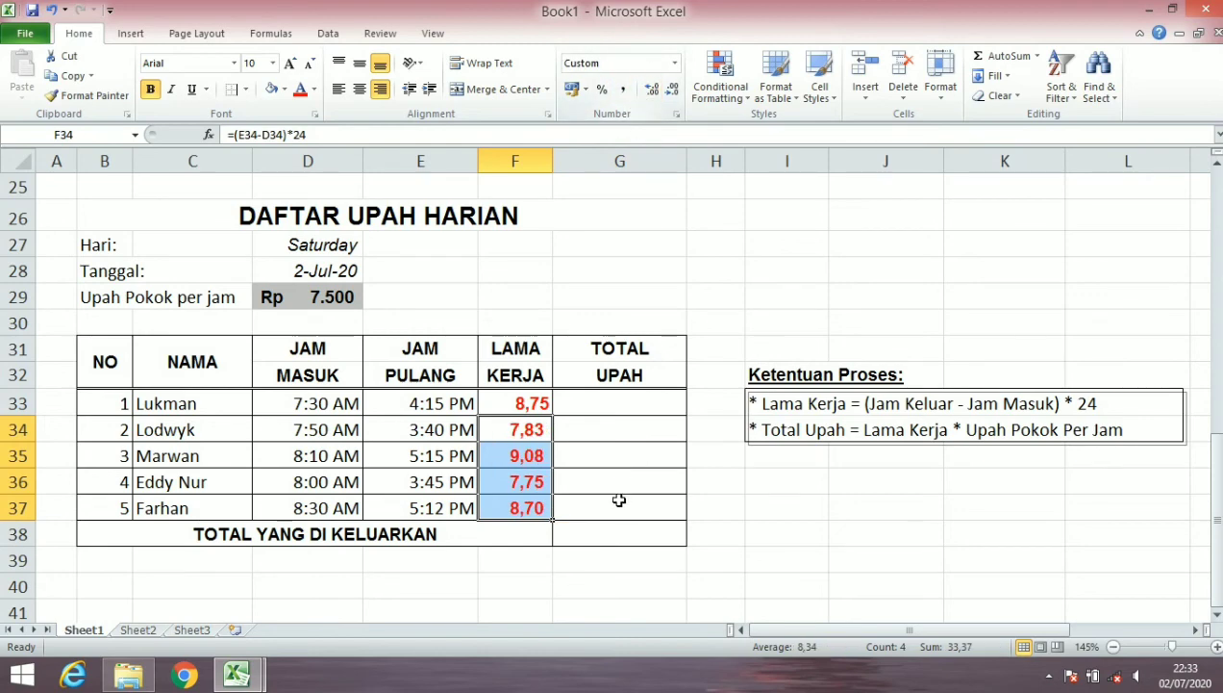
click(571, 425)
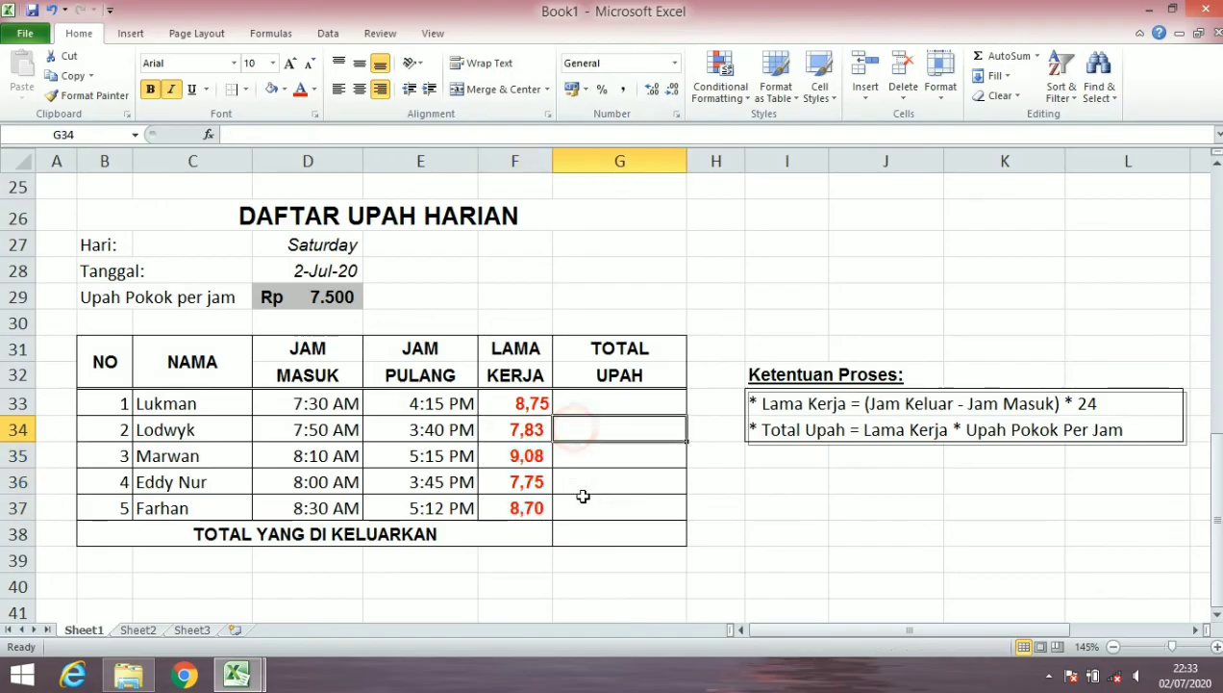
click(529, 404)
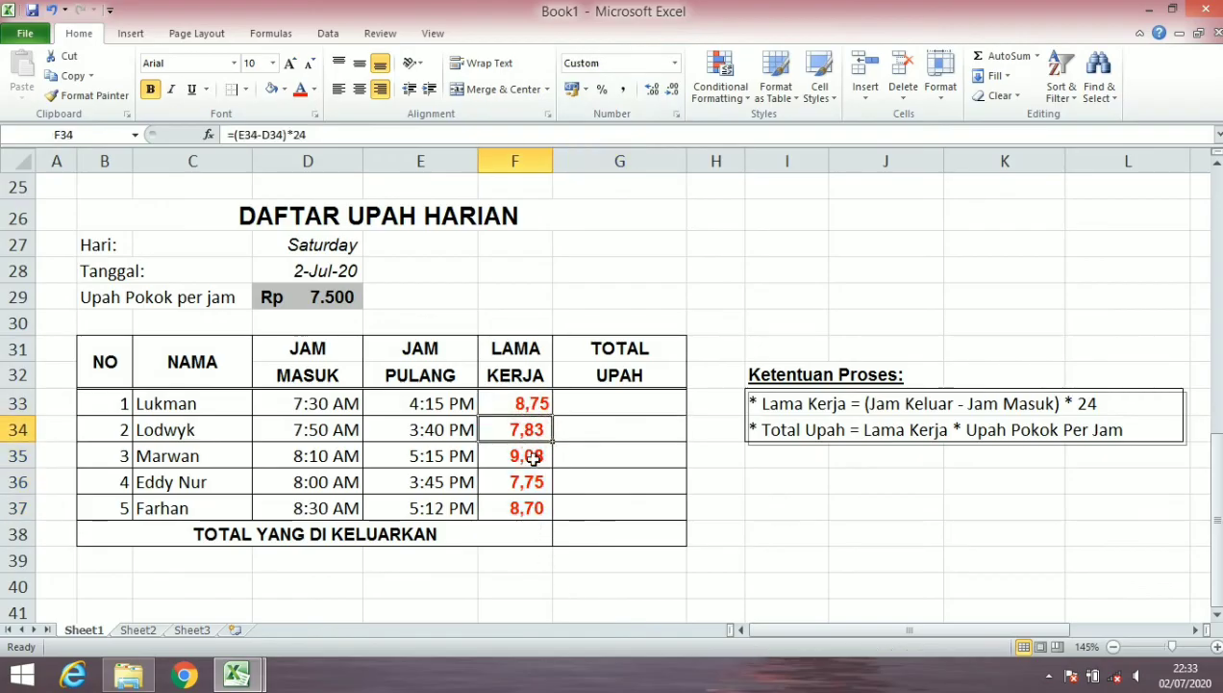
- Calculate the first employee's TOTAL UPAH in G33 with the formula =F33*D29
click(547, 506)
click(573, 405)
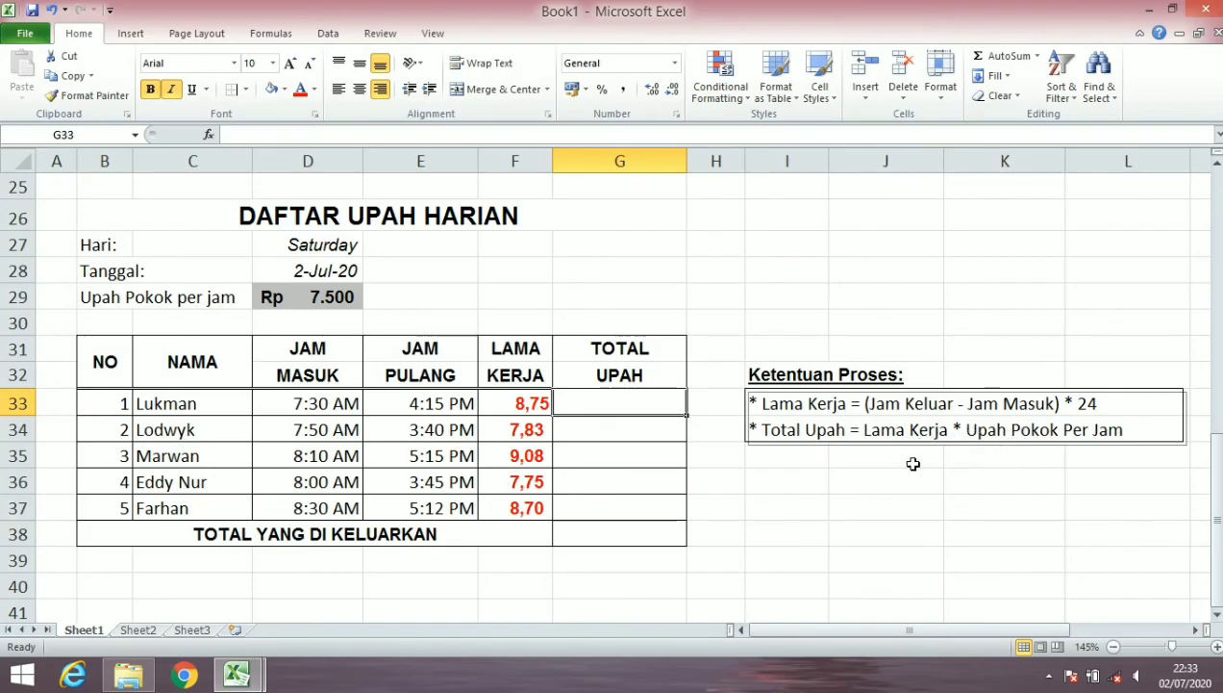
text(=)
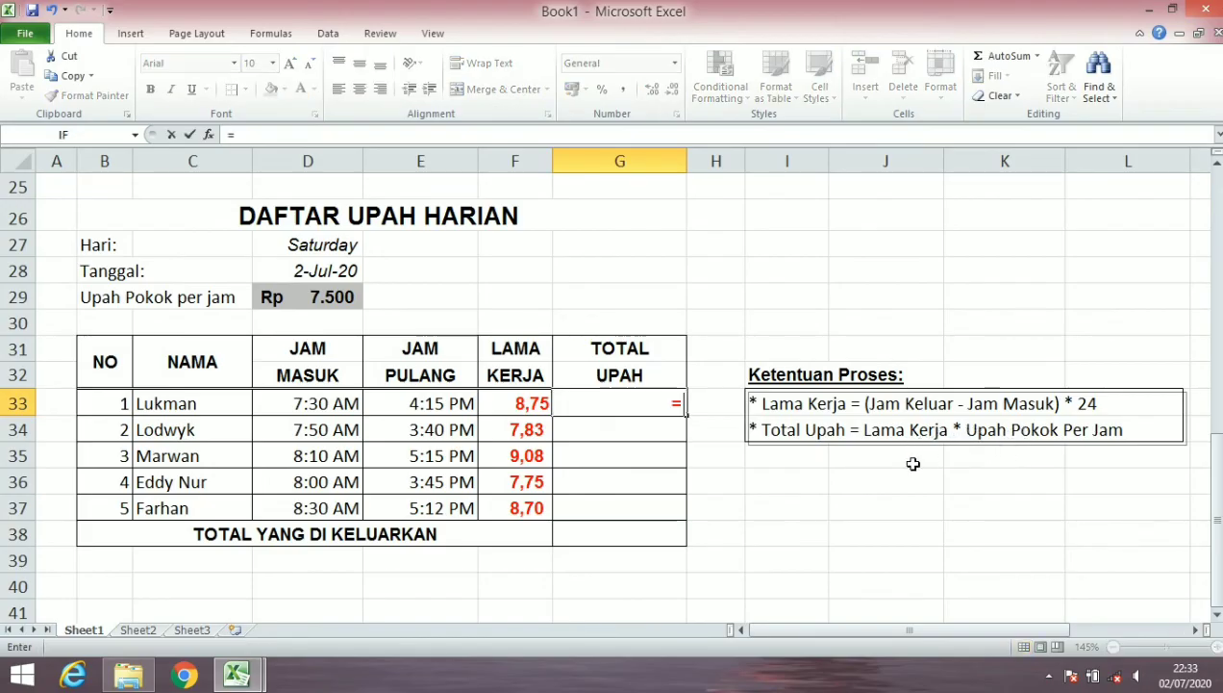
click(545, 409)
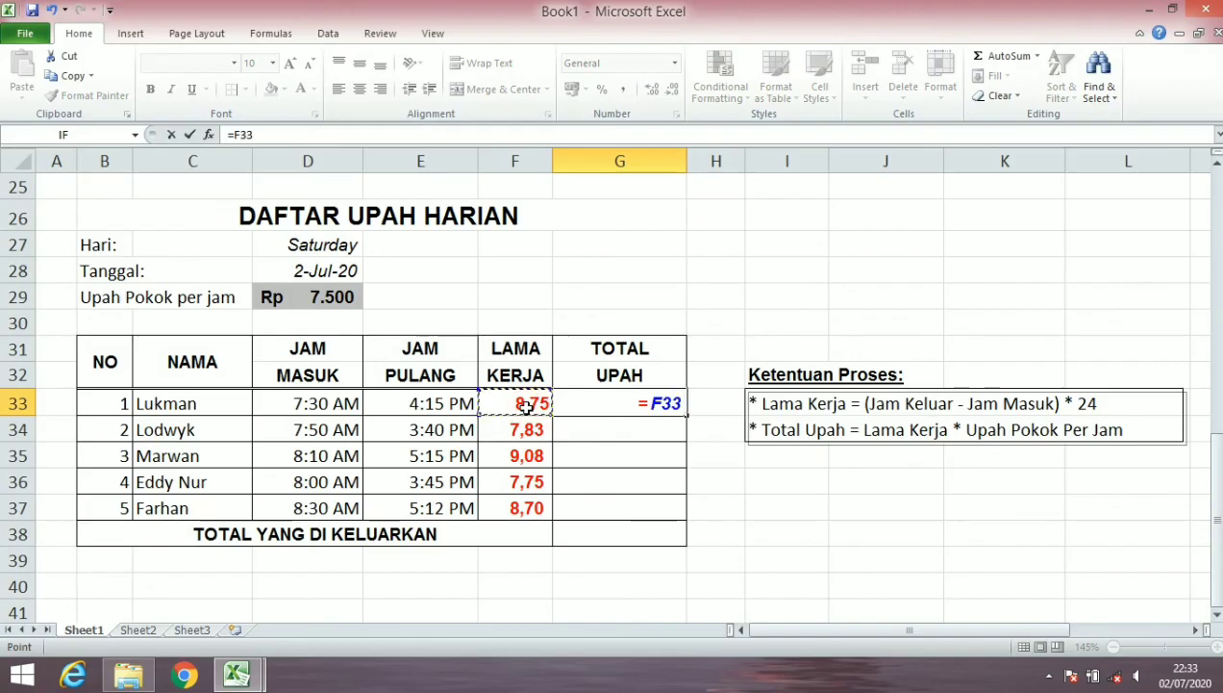
text(*)
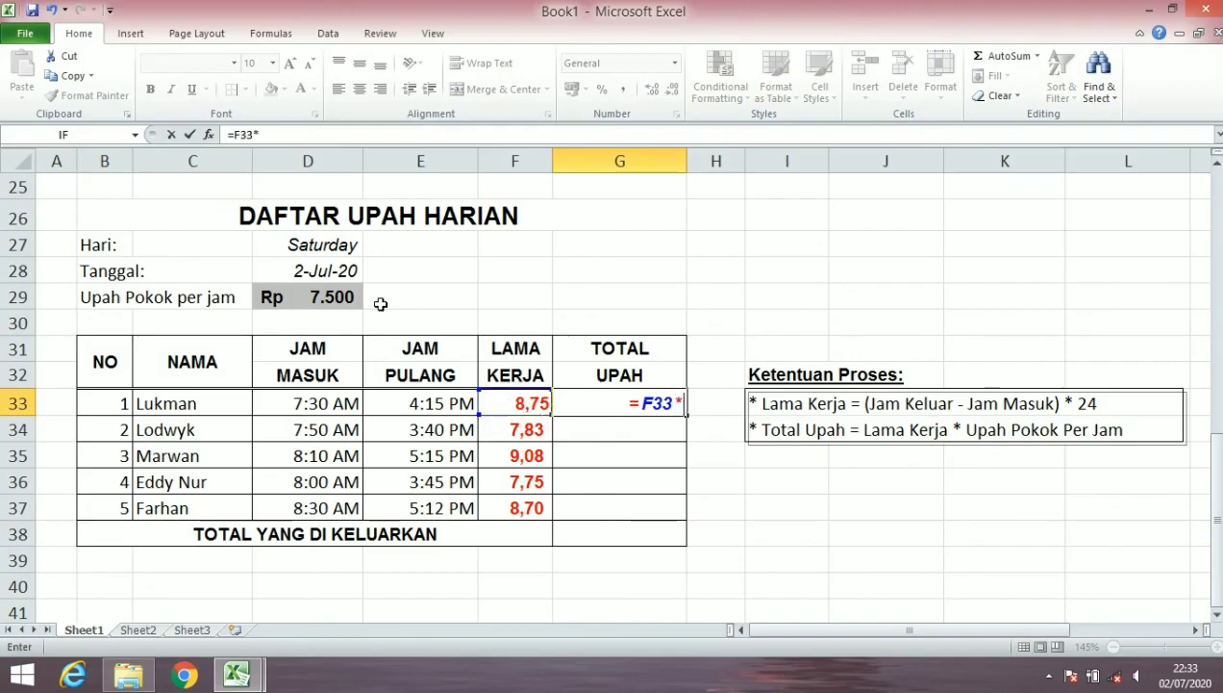
click(337, 300)
key(Return)
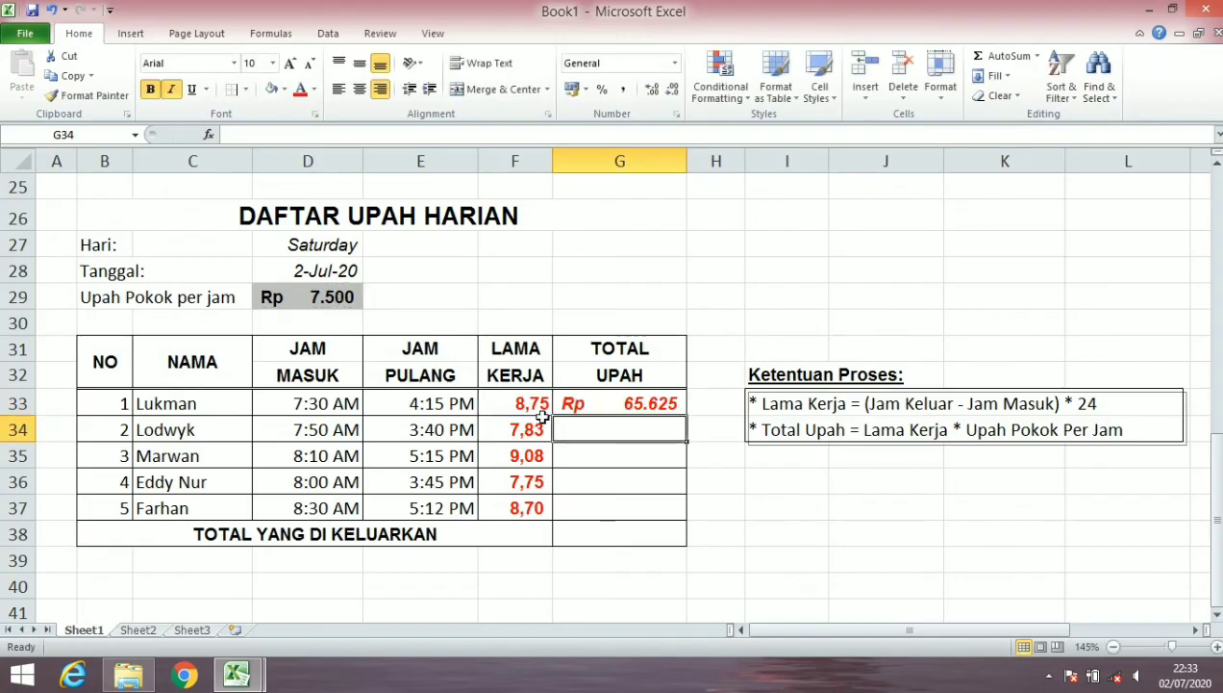
- Make the hourly wage reference absolute in G33 so the formula is =F33*$D$29, and copy it down through G37
click(617, 405)
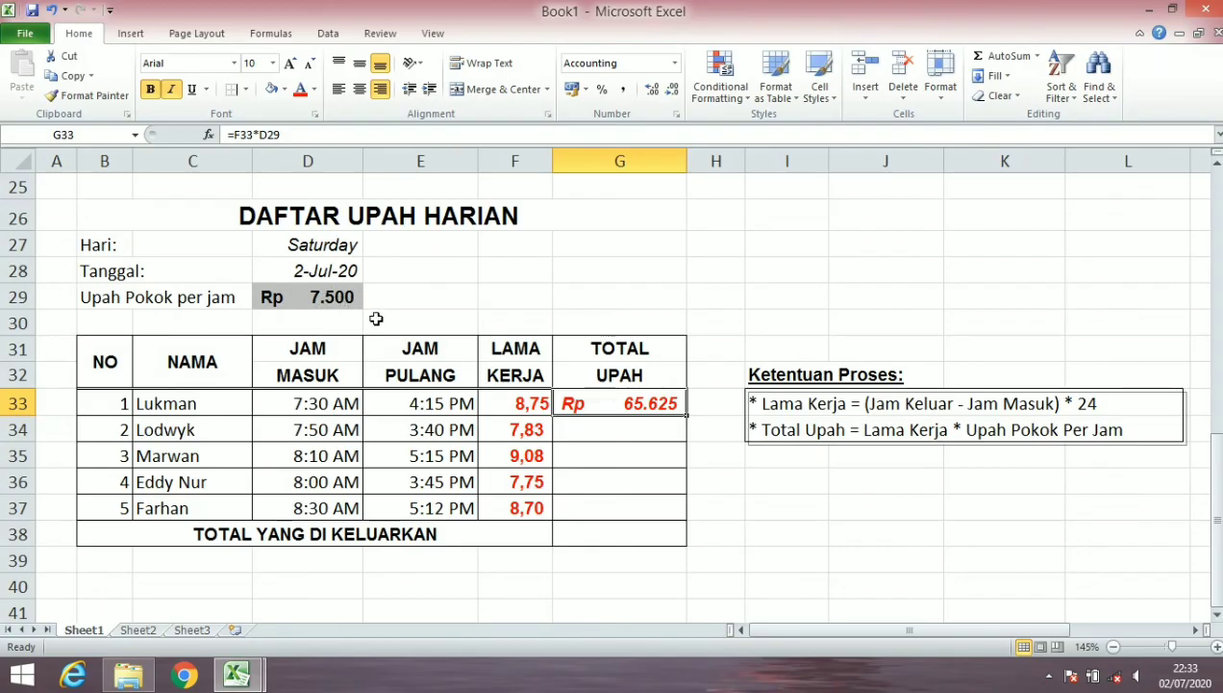
click(325, 297)
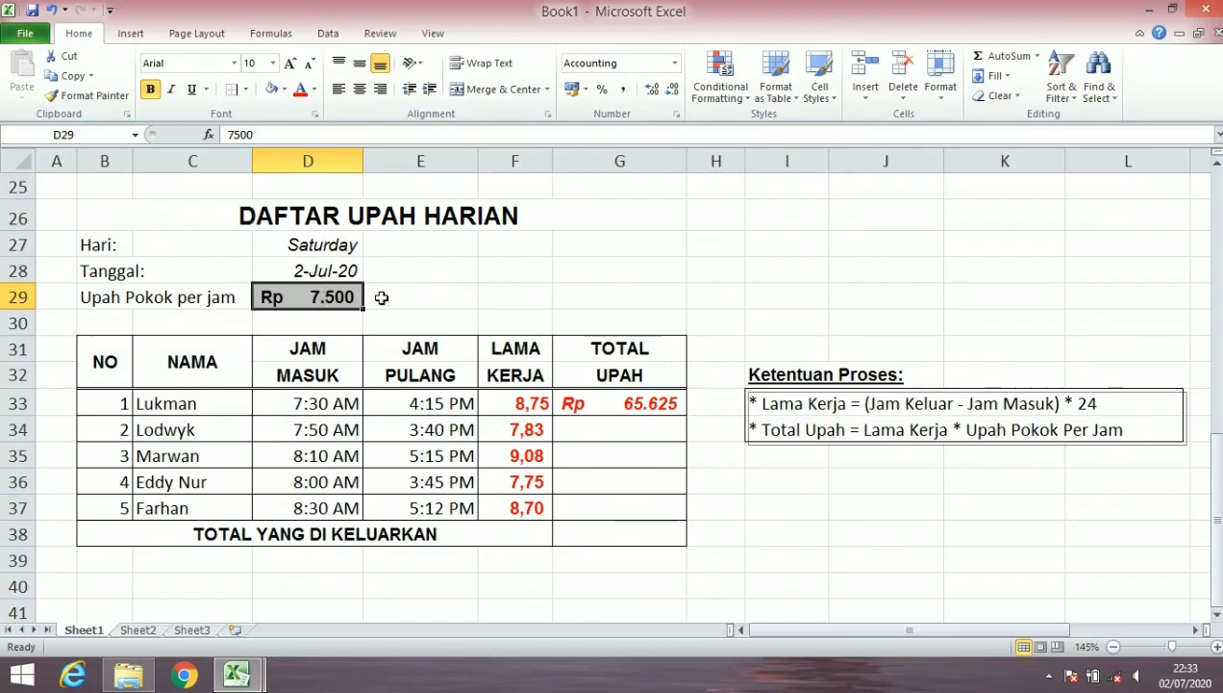
click(655, 403)
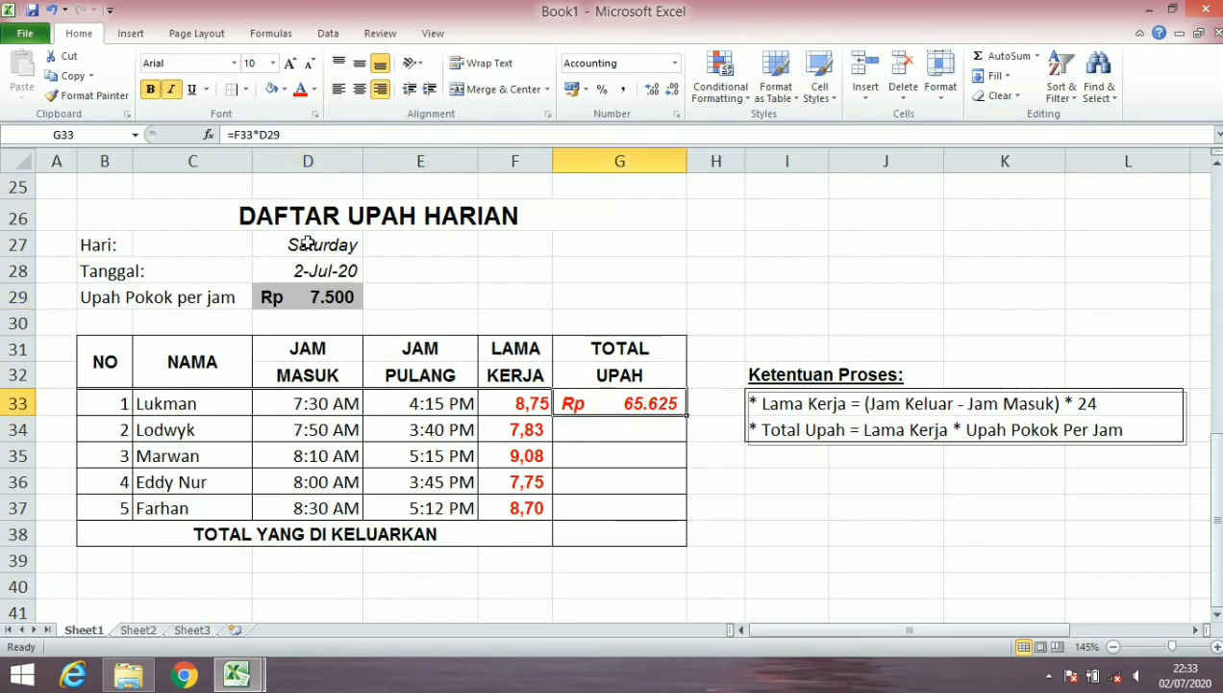
click(255, 134)
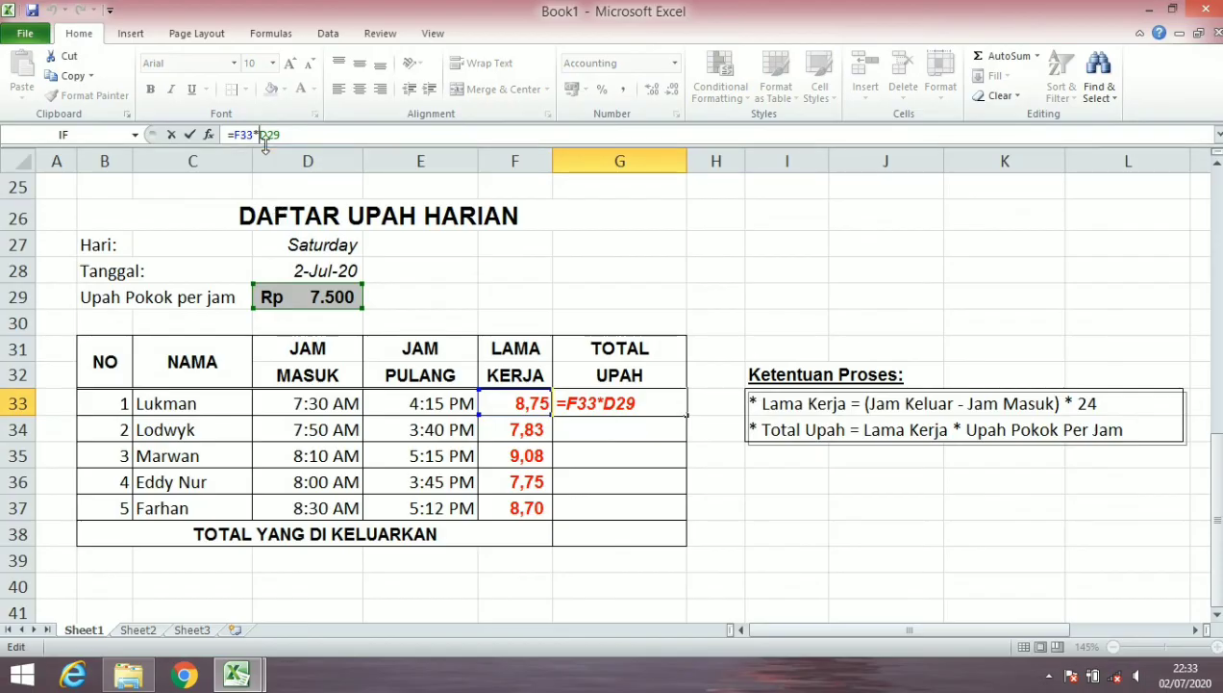
key(F4)
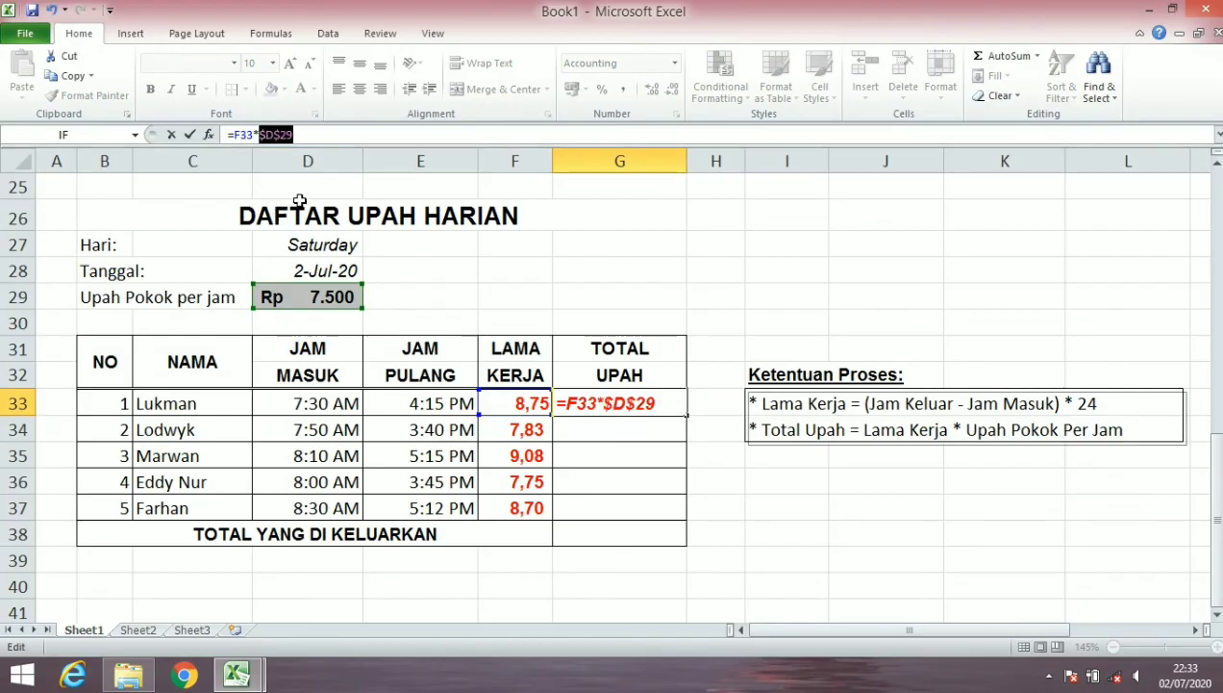
key(Return)
click(670, 413)
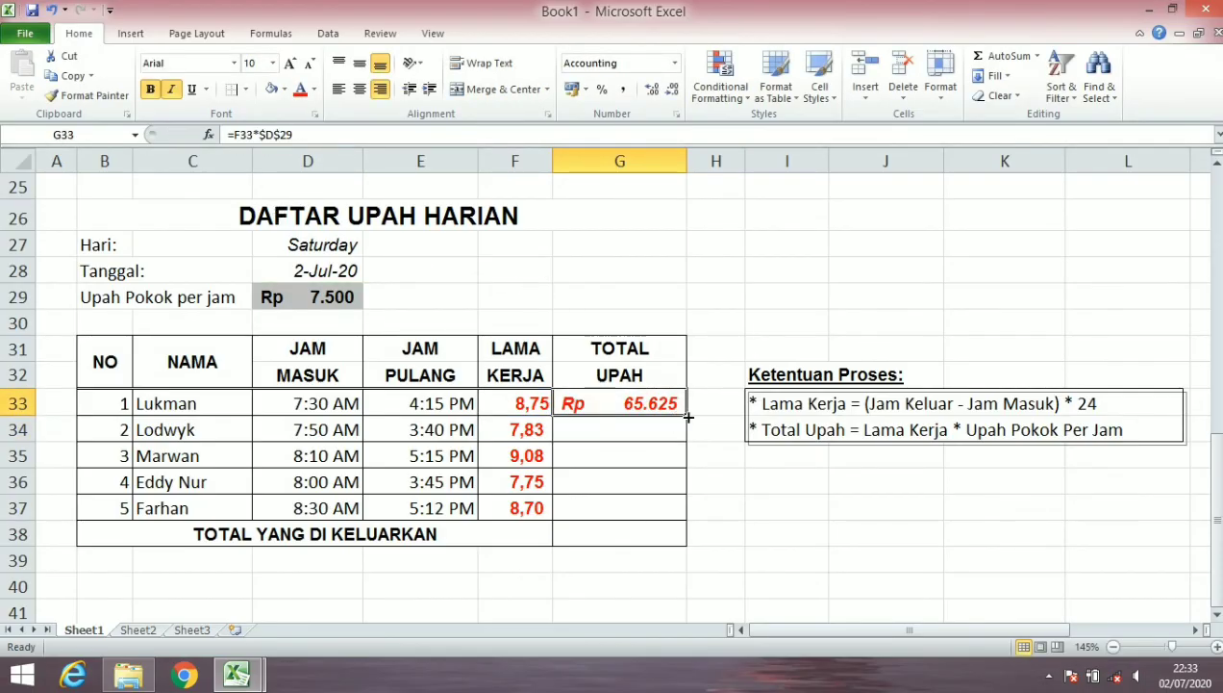
drag(683, 412, 679, 511)
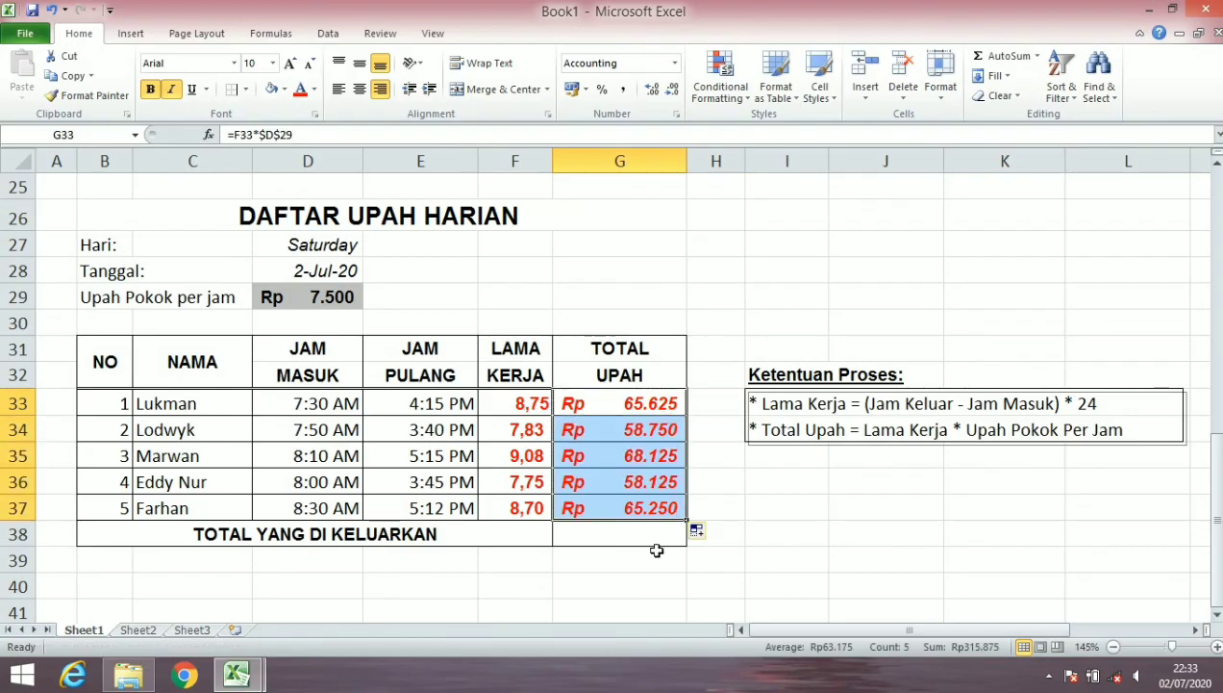
- Total the wages for TOTAL YANG DI KELUARKAN in G38 with the formula =SUM(G33:G37)
click(644, 536)
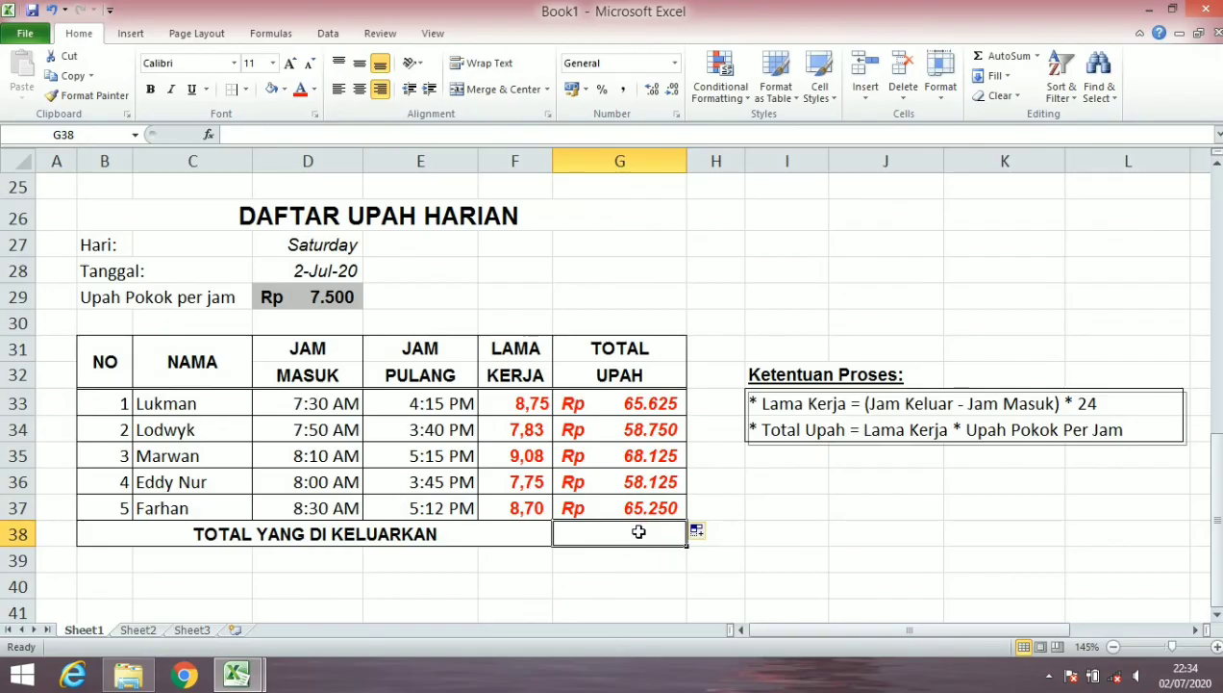
text(=SUM)
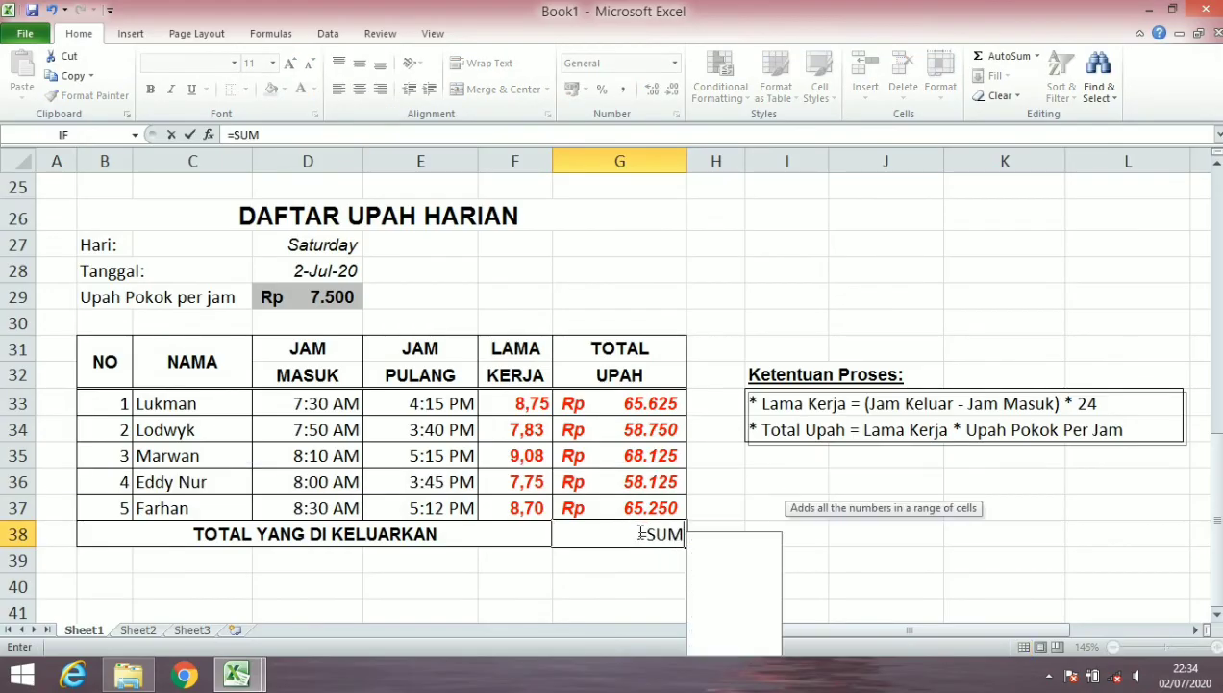
text(()
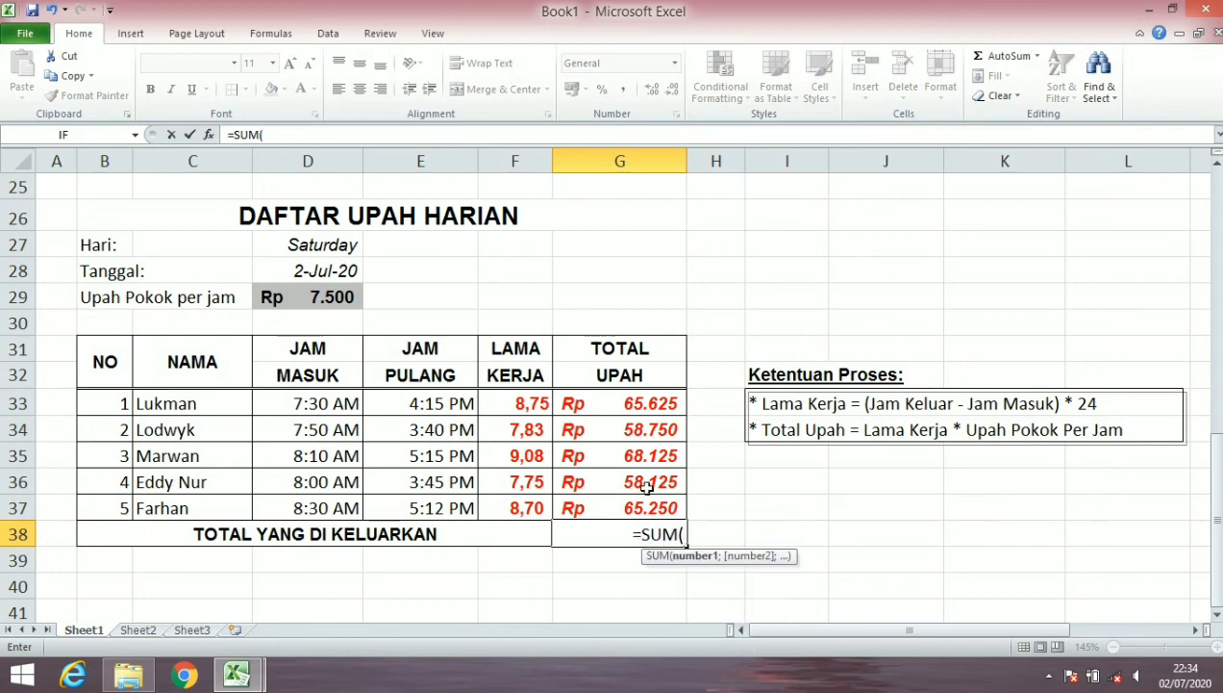
drag(666, 394, 670, 502)
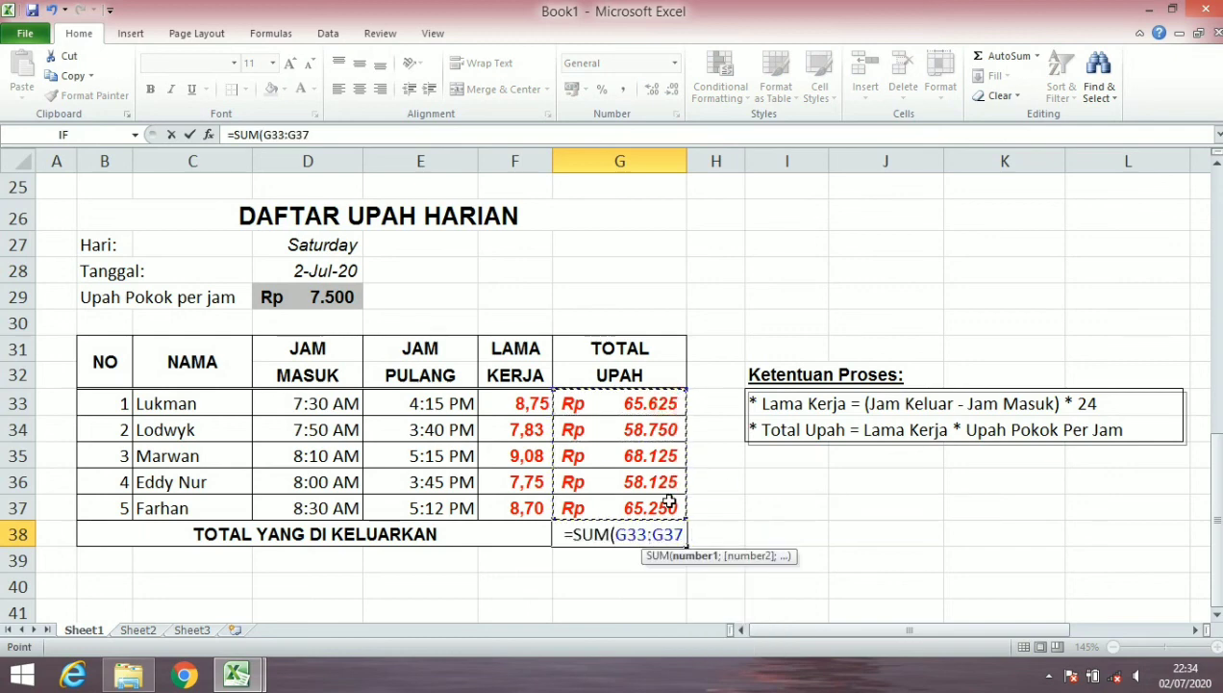
text())
key(Return)
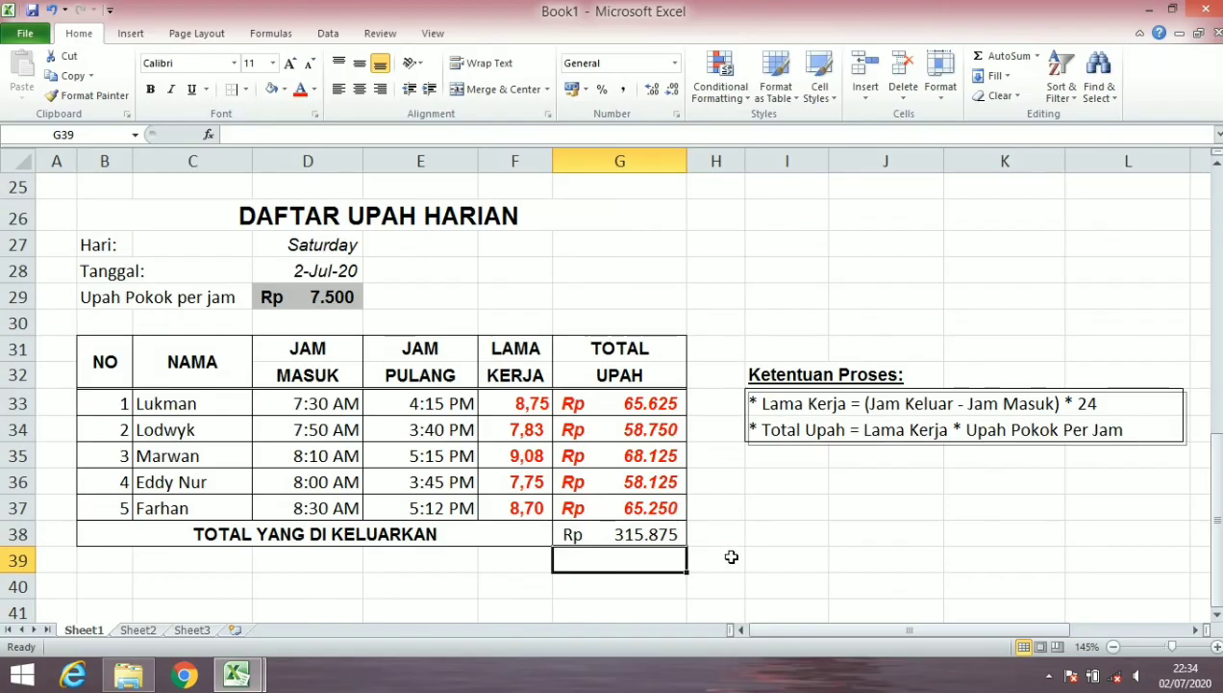
- Review the completed BIAYA SEWA INTERNET table with its Hour, Minute and Second formula notes and Ketentuan Proses
scroll(731, 556, down, 1)
scroll(757, 556, up, 8)
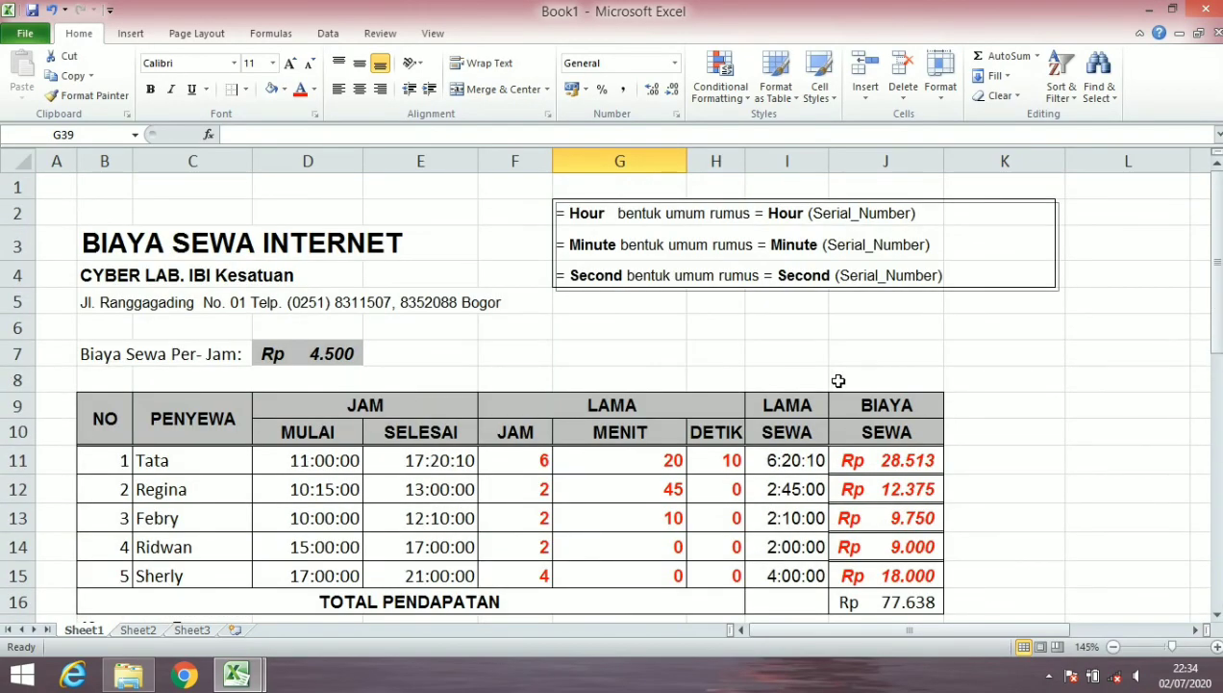
scroll(838, 381, down, 2)
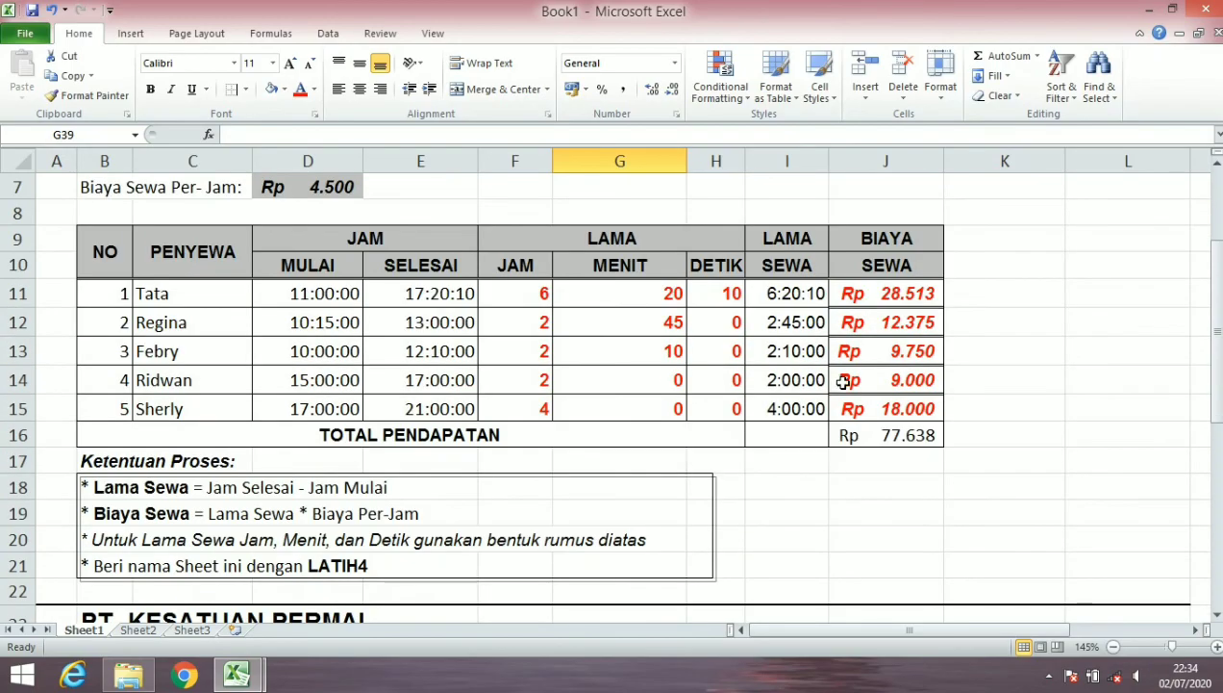
scroll(840, 381, up, 2)
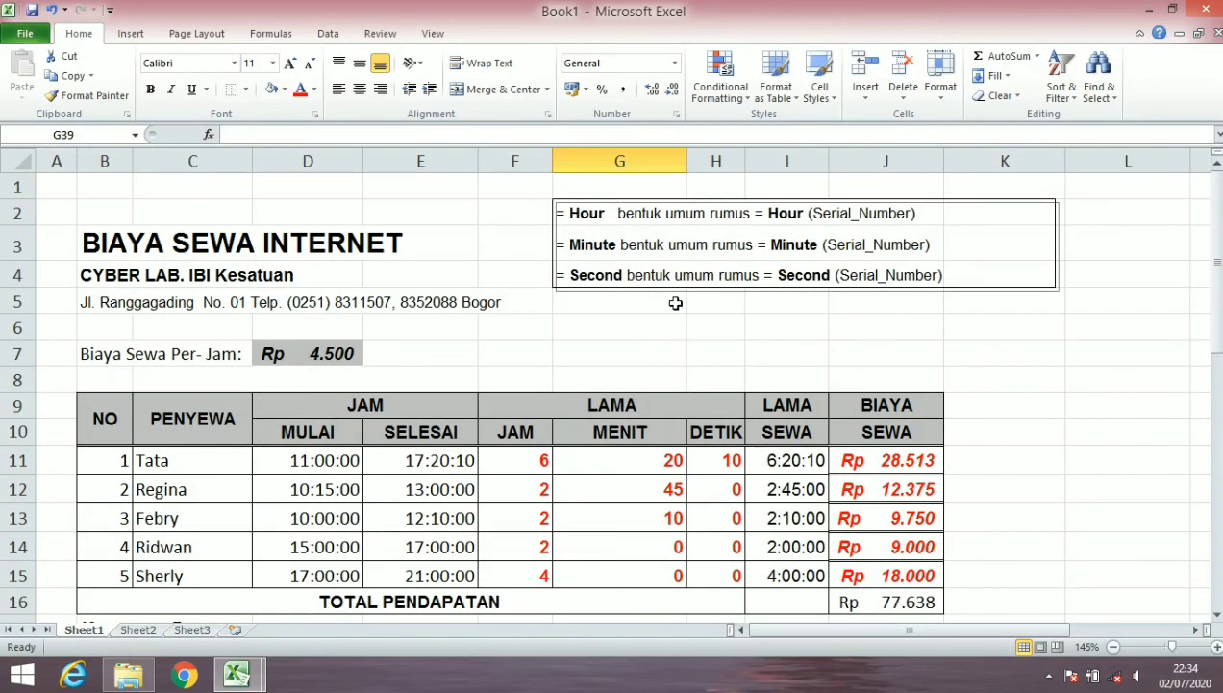
scroll(645, 328, down, 10)
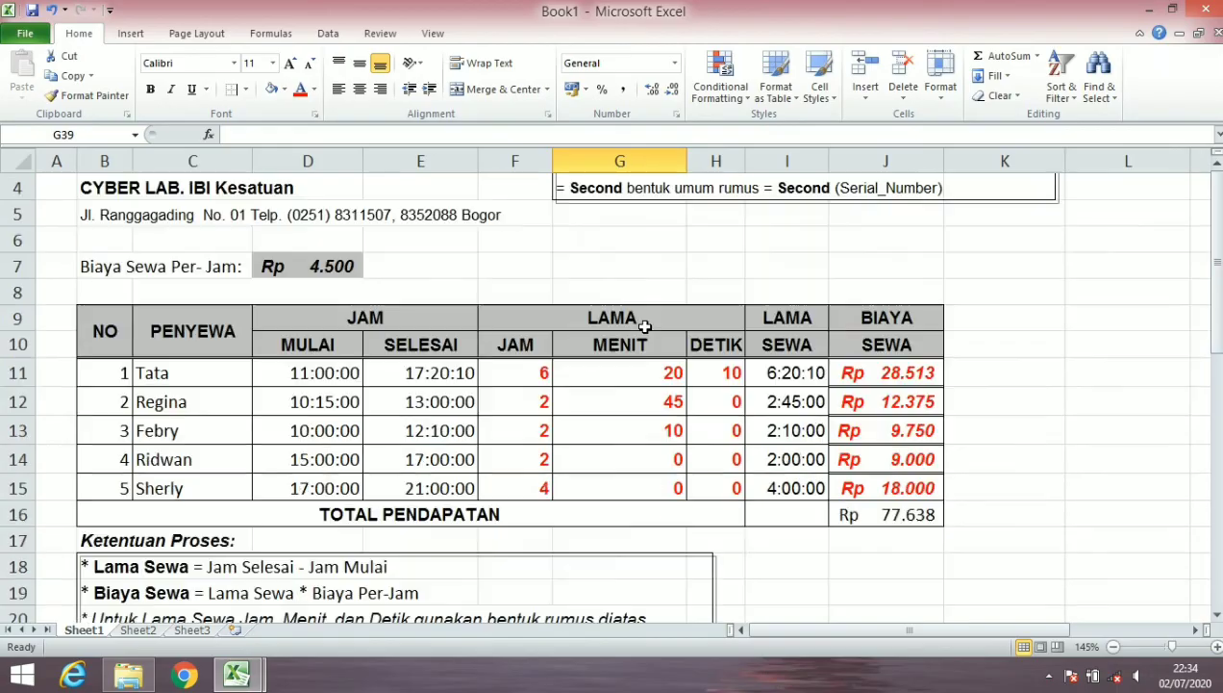
scroll(647, 327, up, 4)
scroll(646, 327, up, 6)
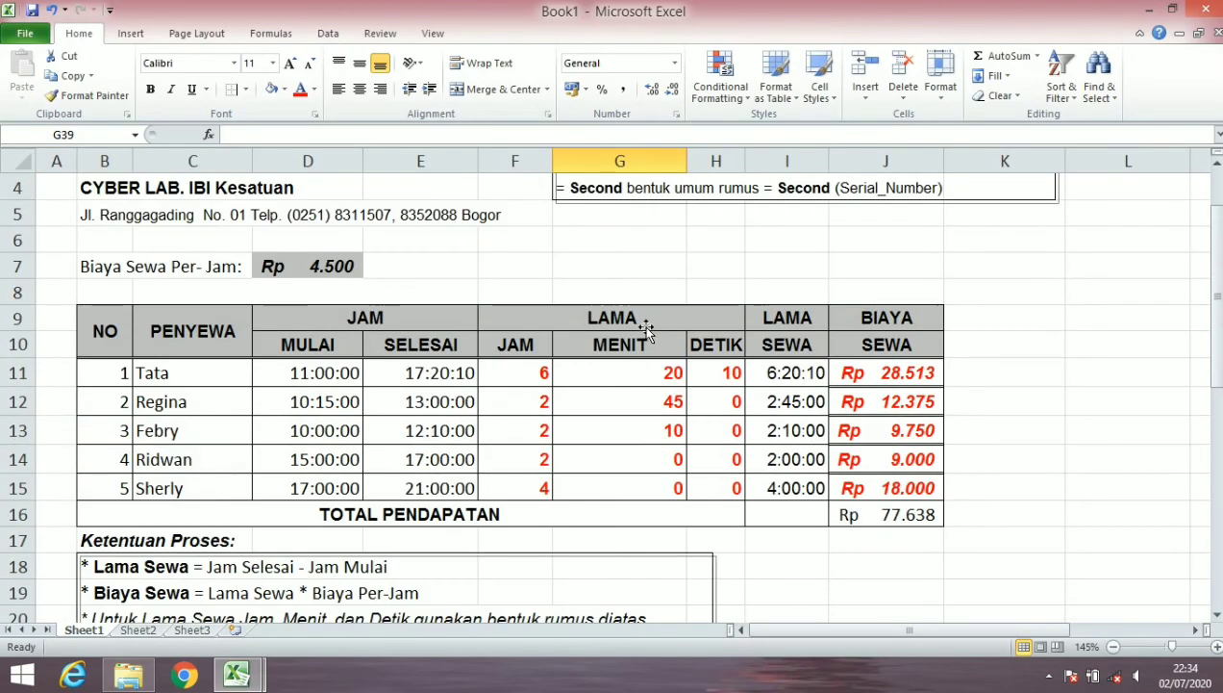